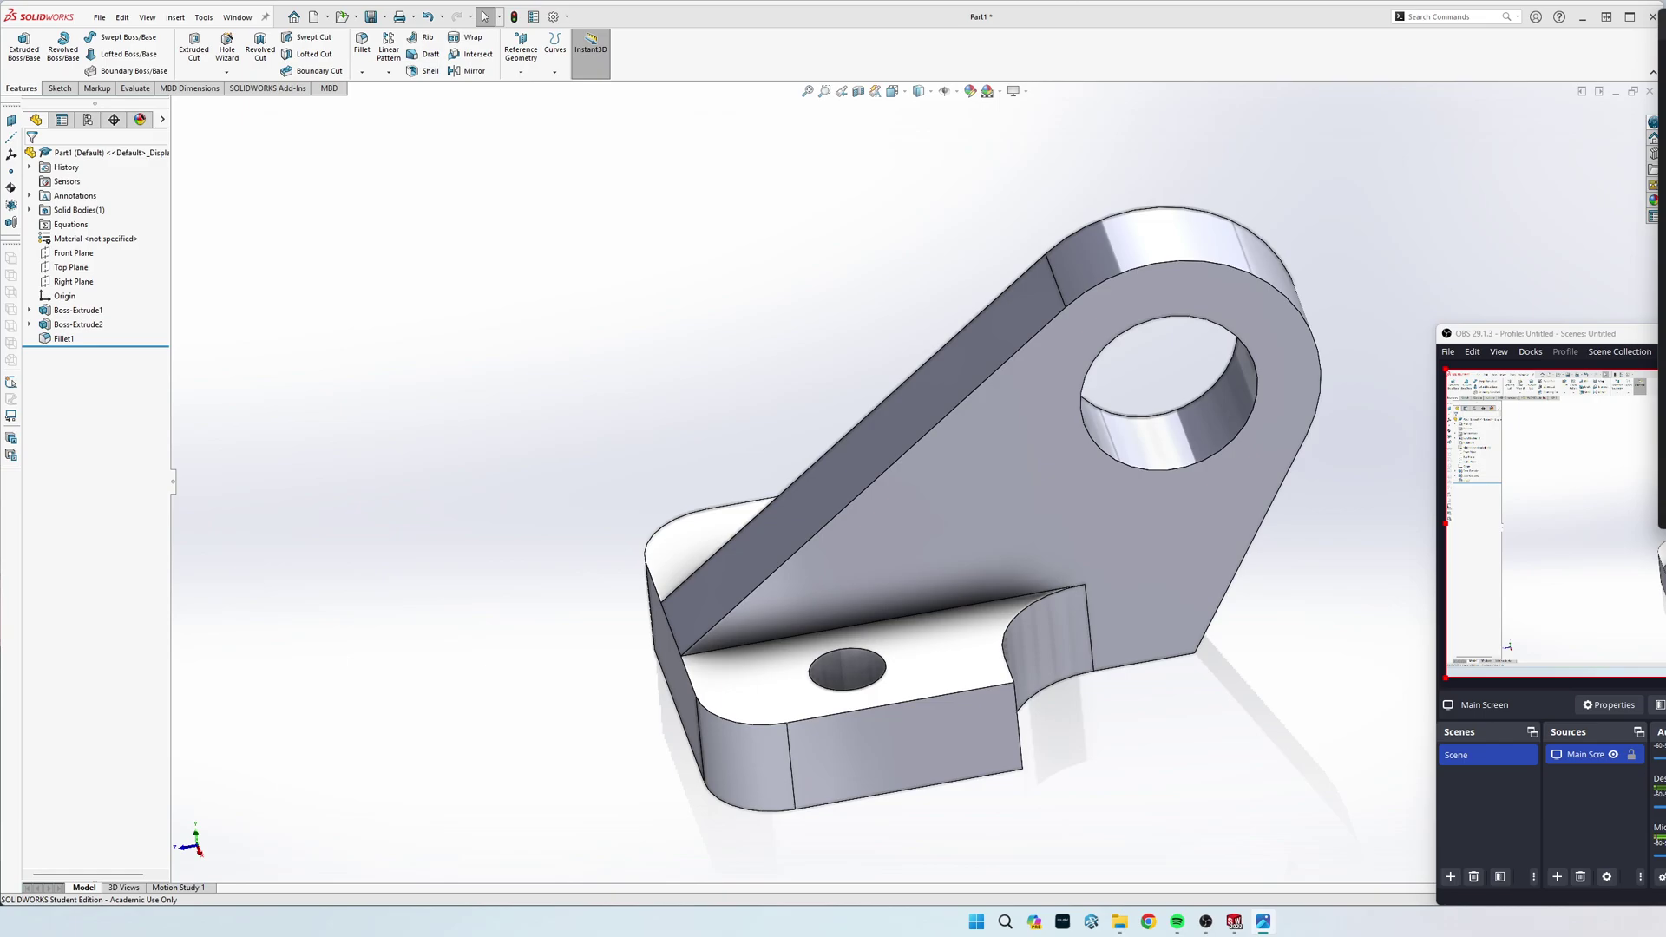
Step: Bring the CH6ex4.png Anchor Base drawing alongside the finished SOLIDWORKS part
left_click_drag(1661, 75, 558, 81)
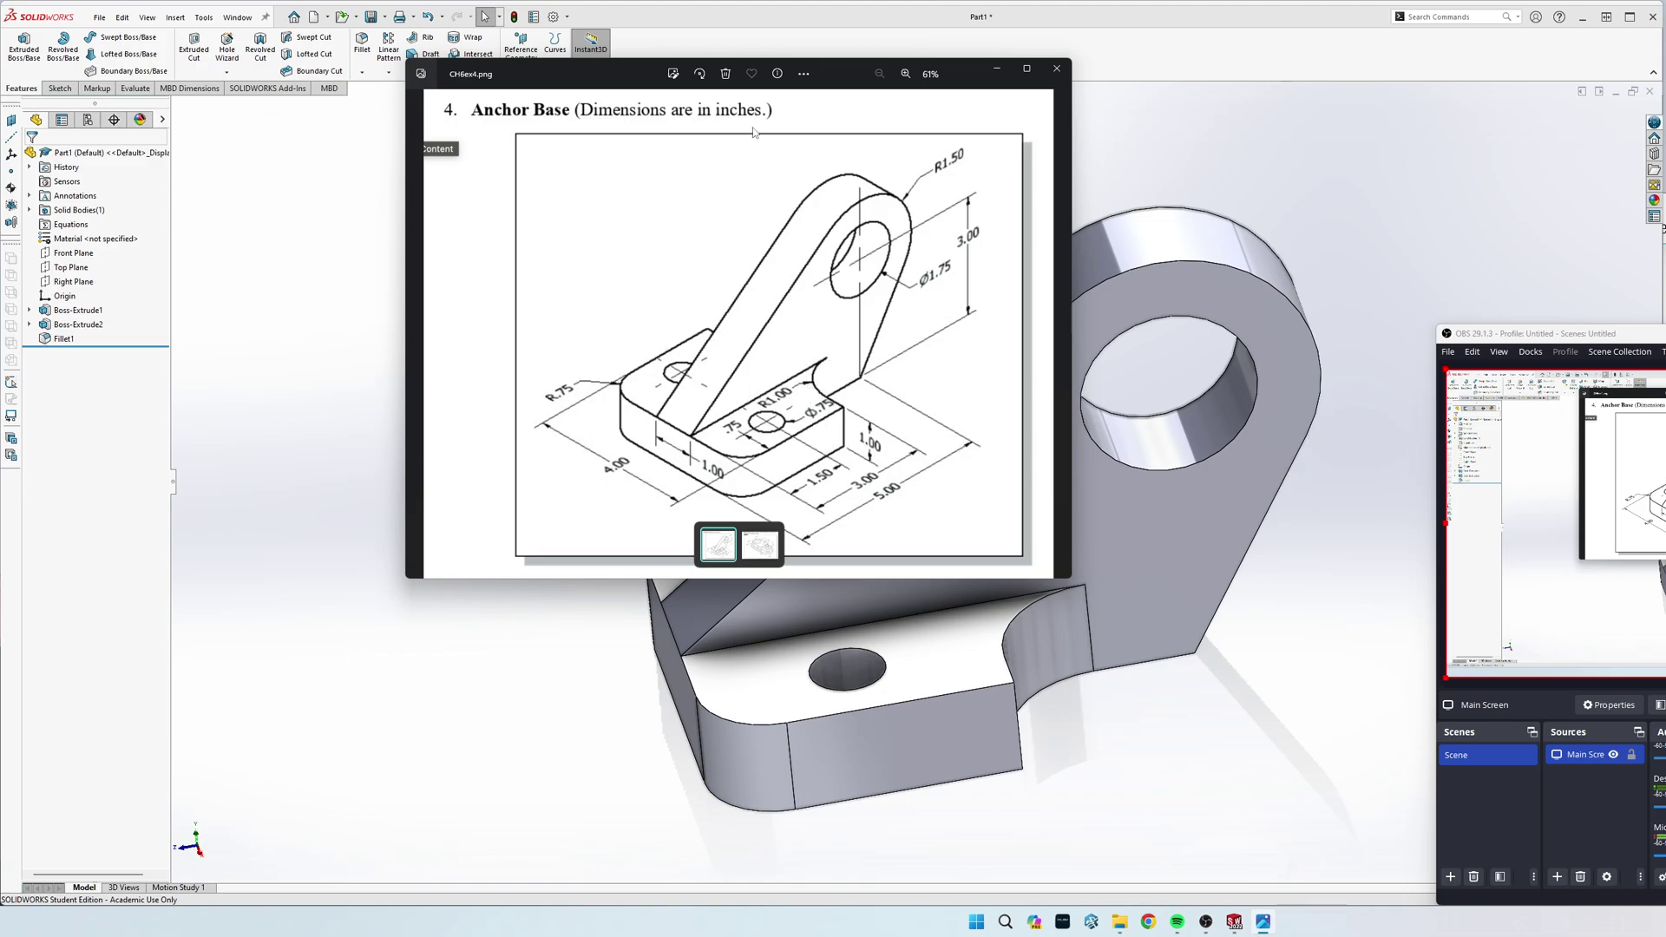
Step: Move the reference drawing aside, orbit and inspect the anchor base, then minimize Part1
left_click_drag(629, 83, 1665, 57)
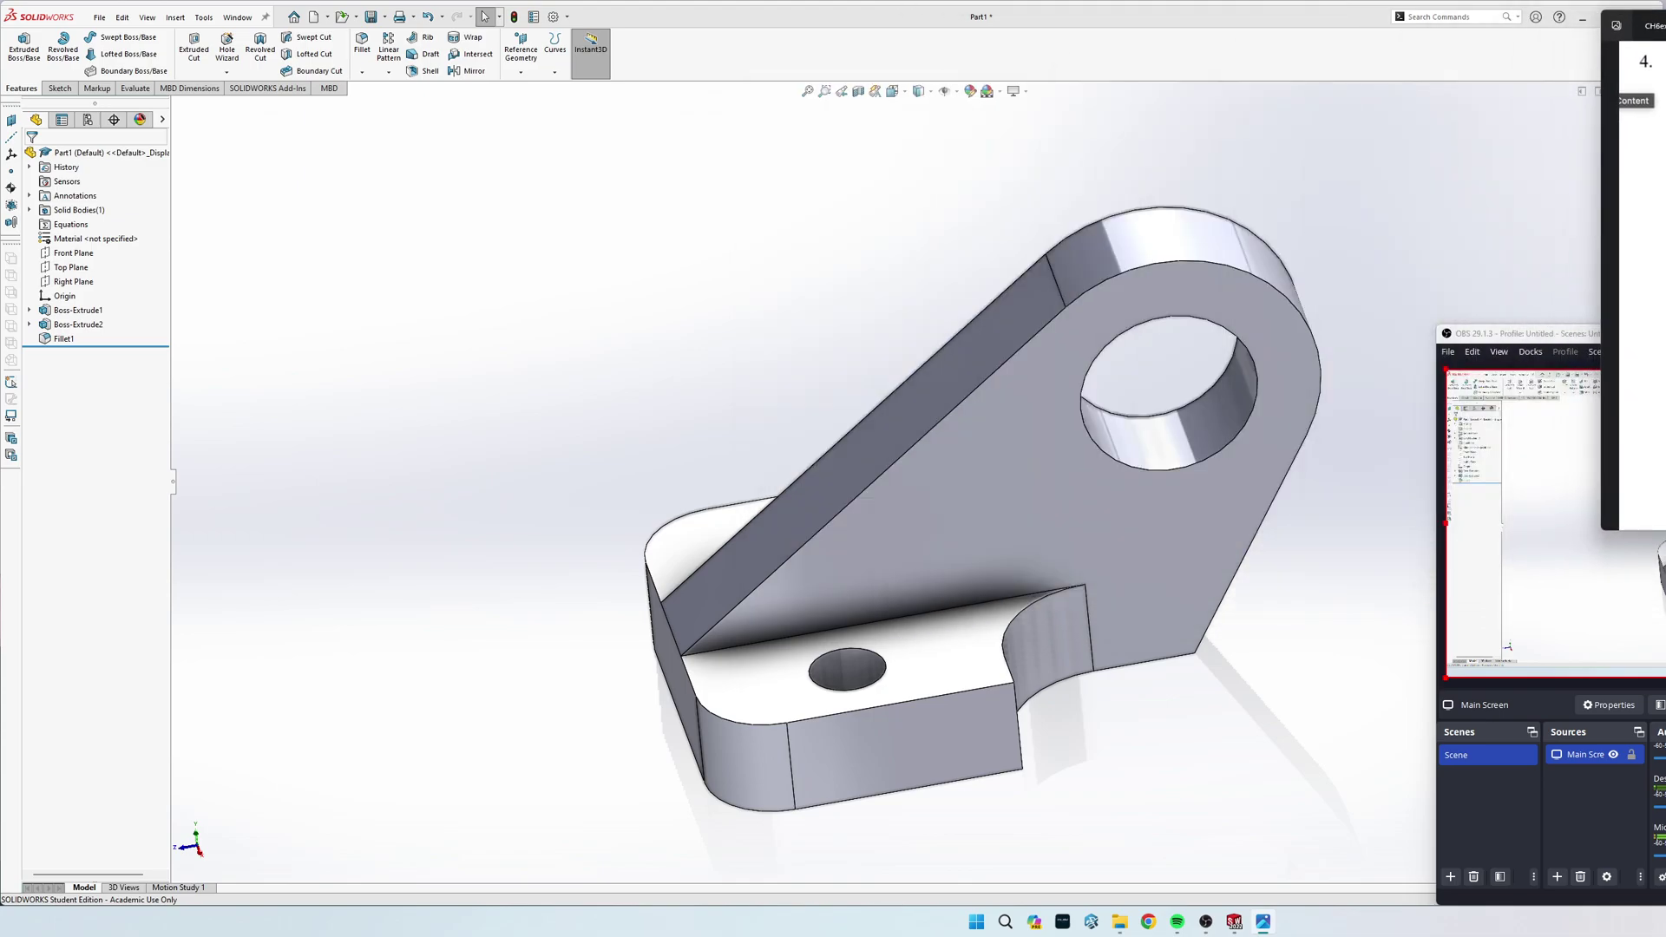
left_click(1196, 731)
middle_click_drag(1203, 736, 882, 727)
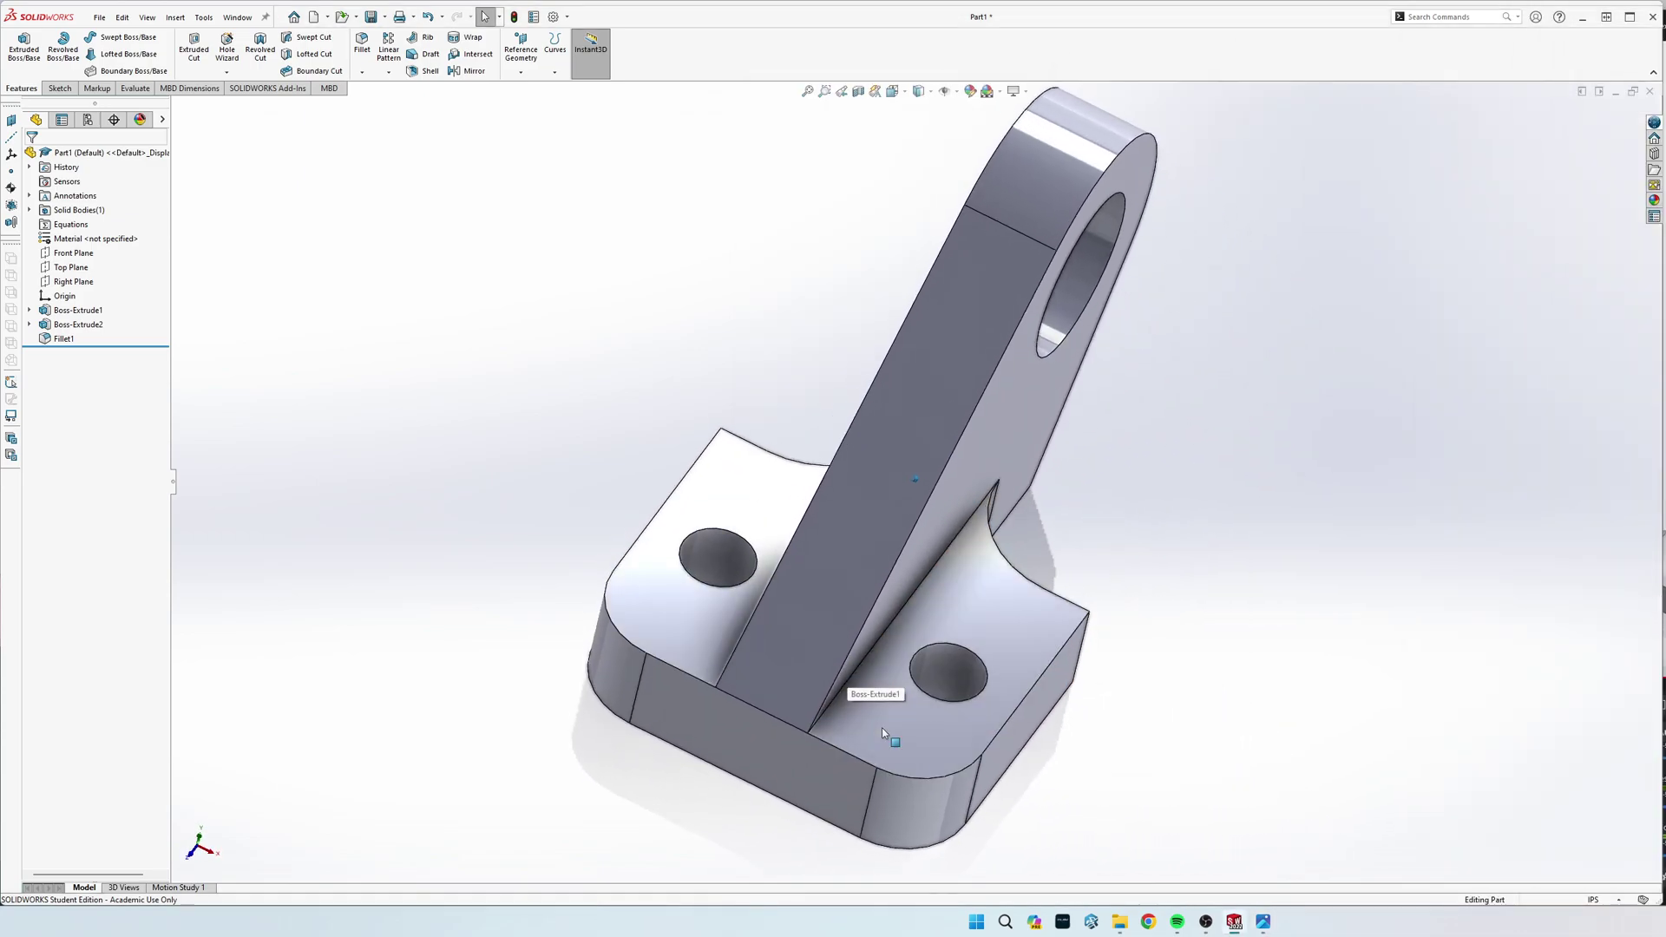
left_click(881, 728)
left_click(764, 556)
middle_click_drag(763, 555, 1128, 700)
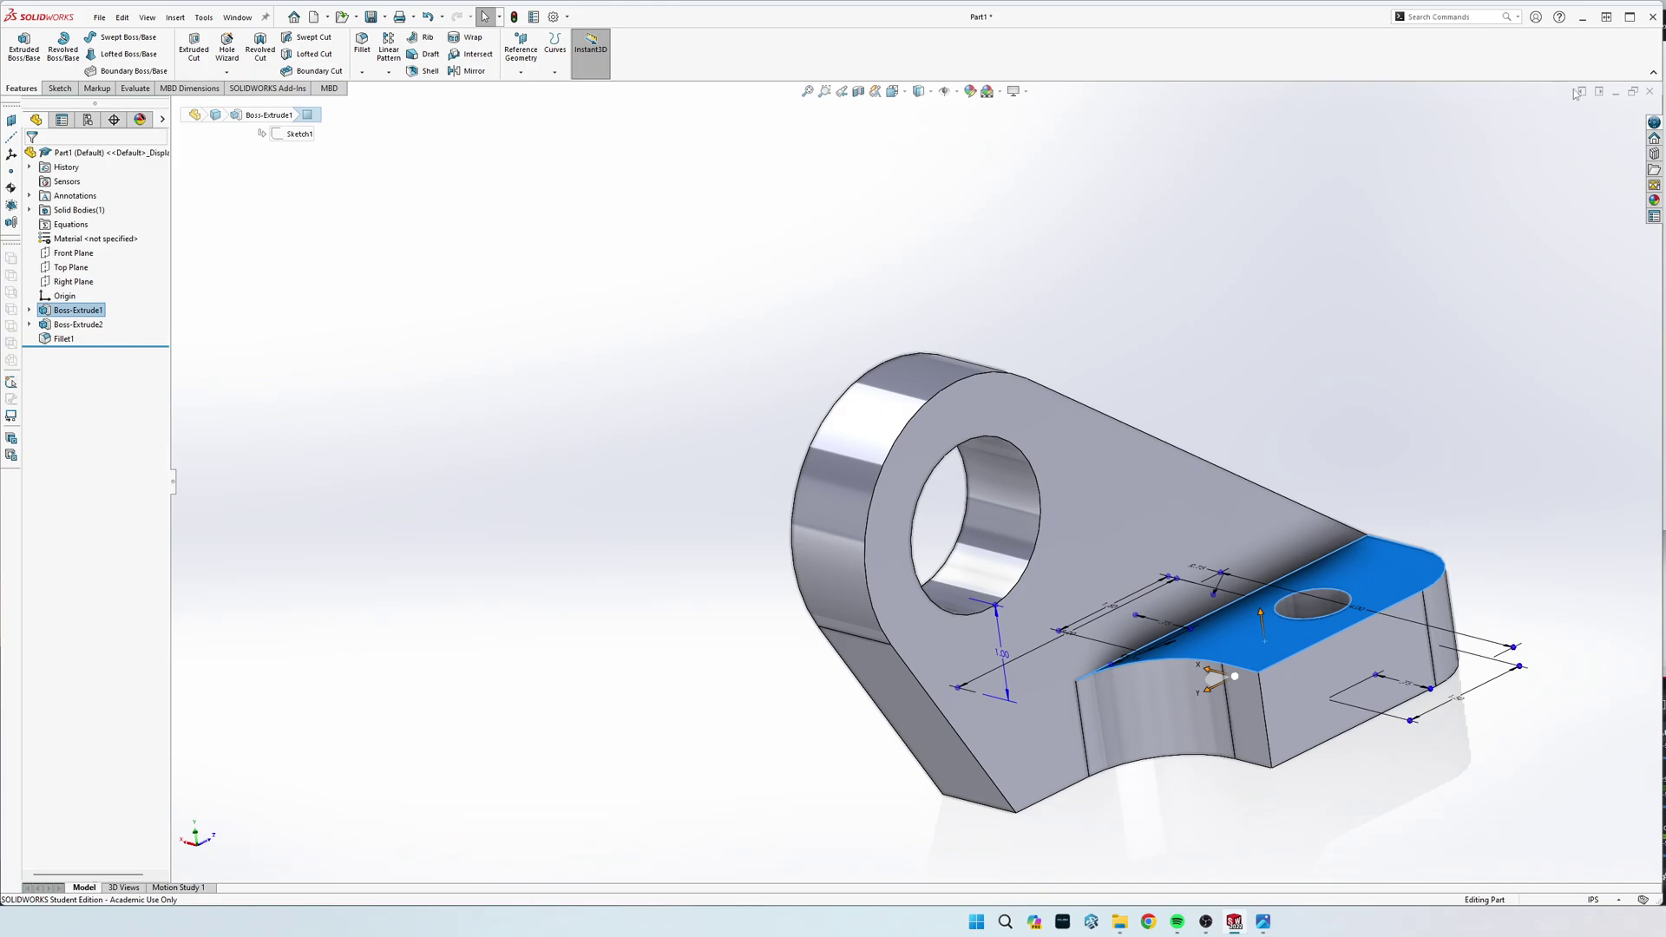
left_click(1615, 92)
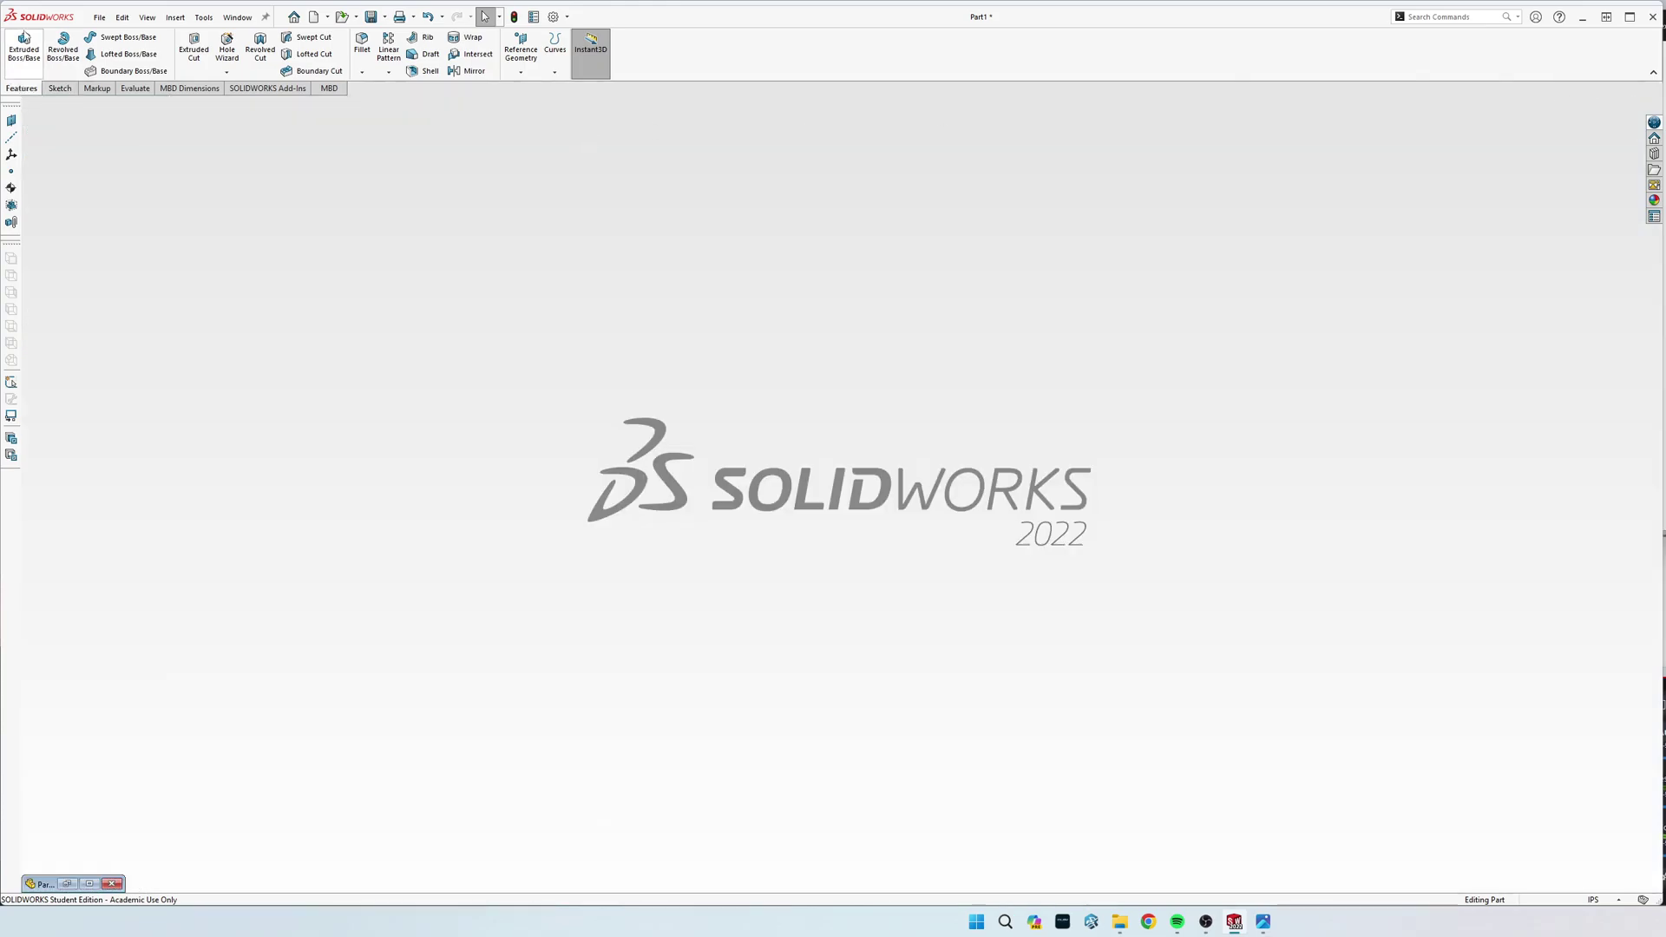
Step: Create a new part and start a sketch on the Top Plane
left_click(99, 17)
left_click(108, 37)
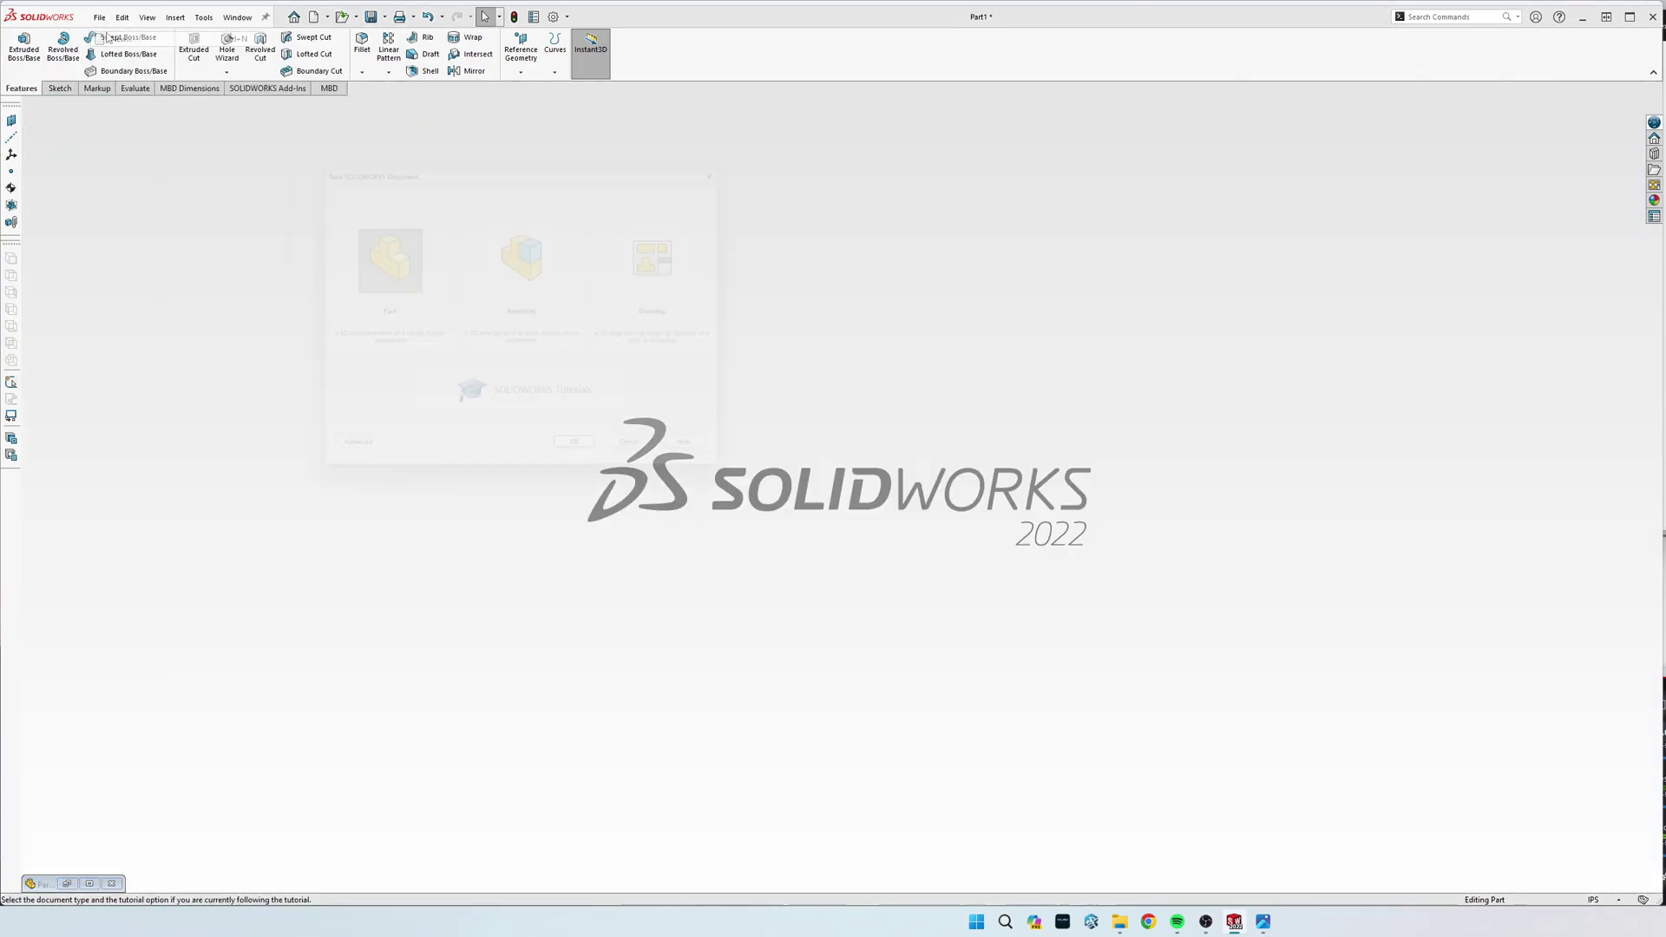
left_click(596, 465)
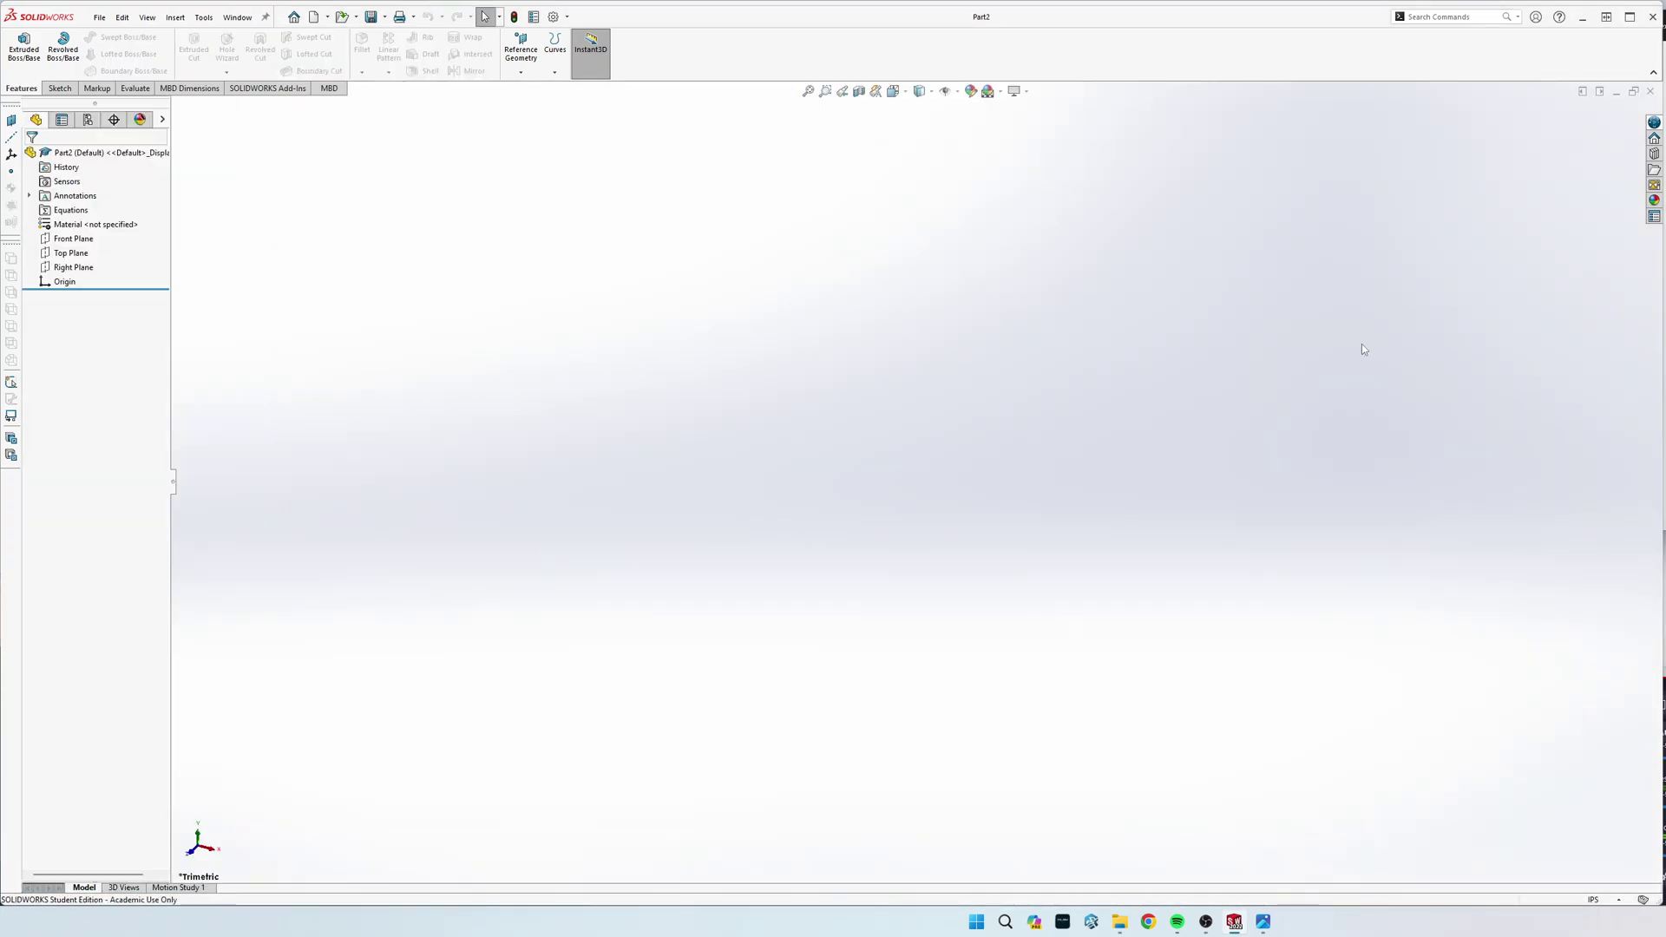
left_click(59, 88)
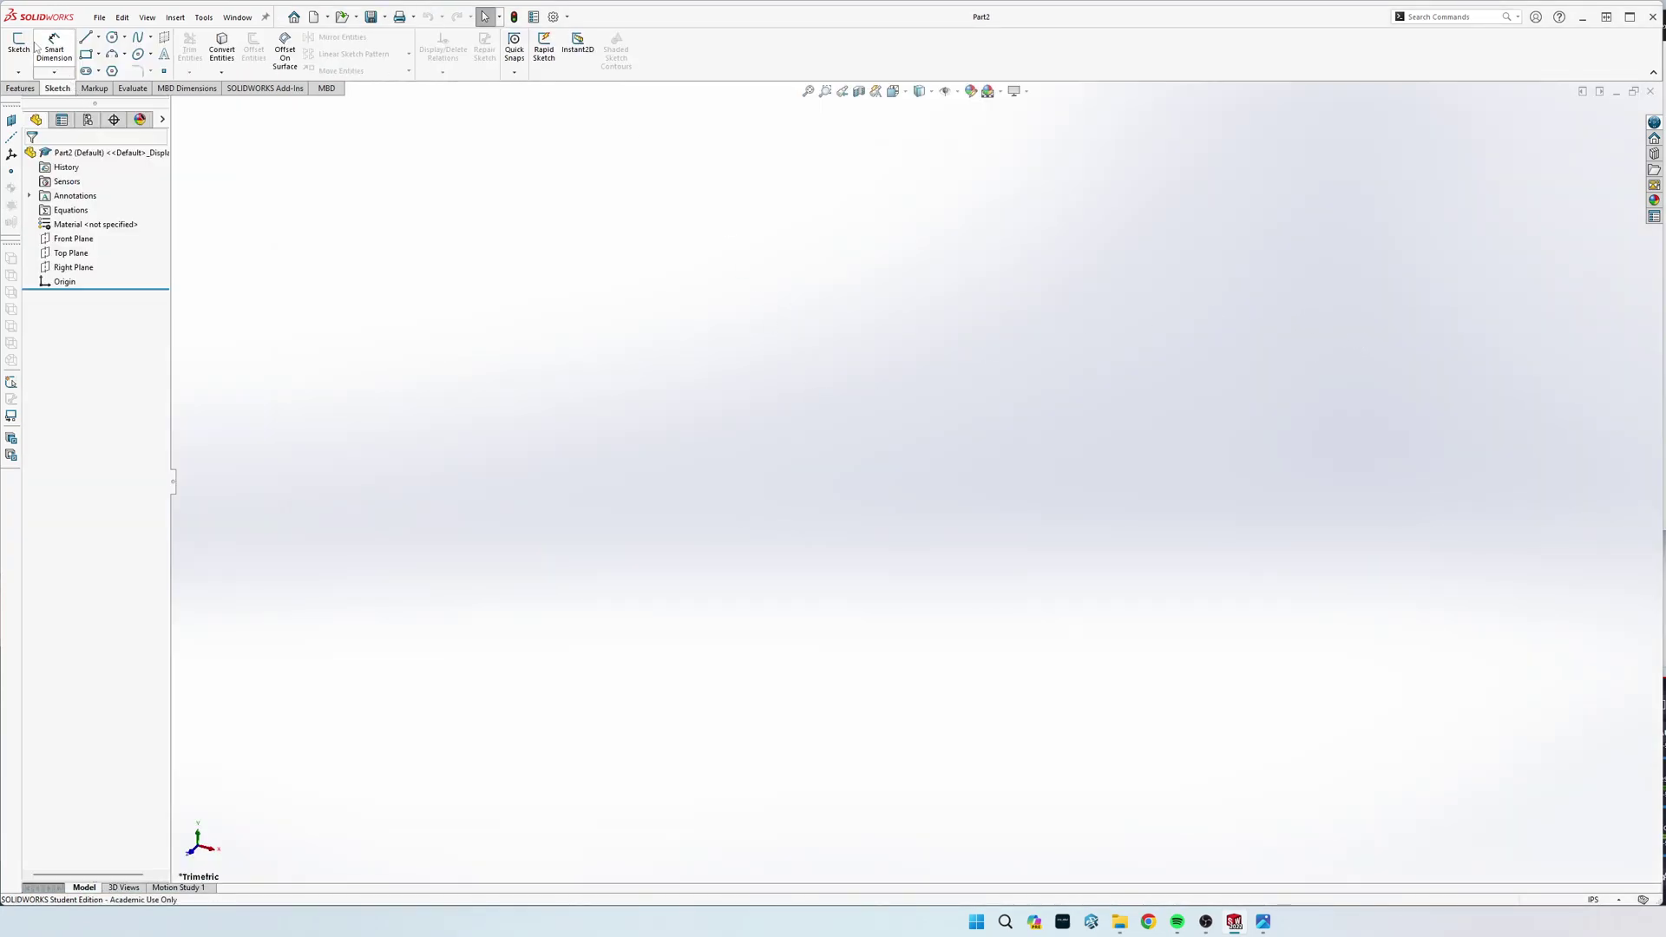
left_click(18, 45)
left_click(616, 487)
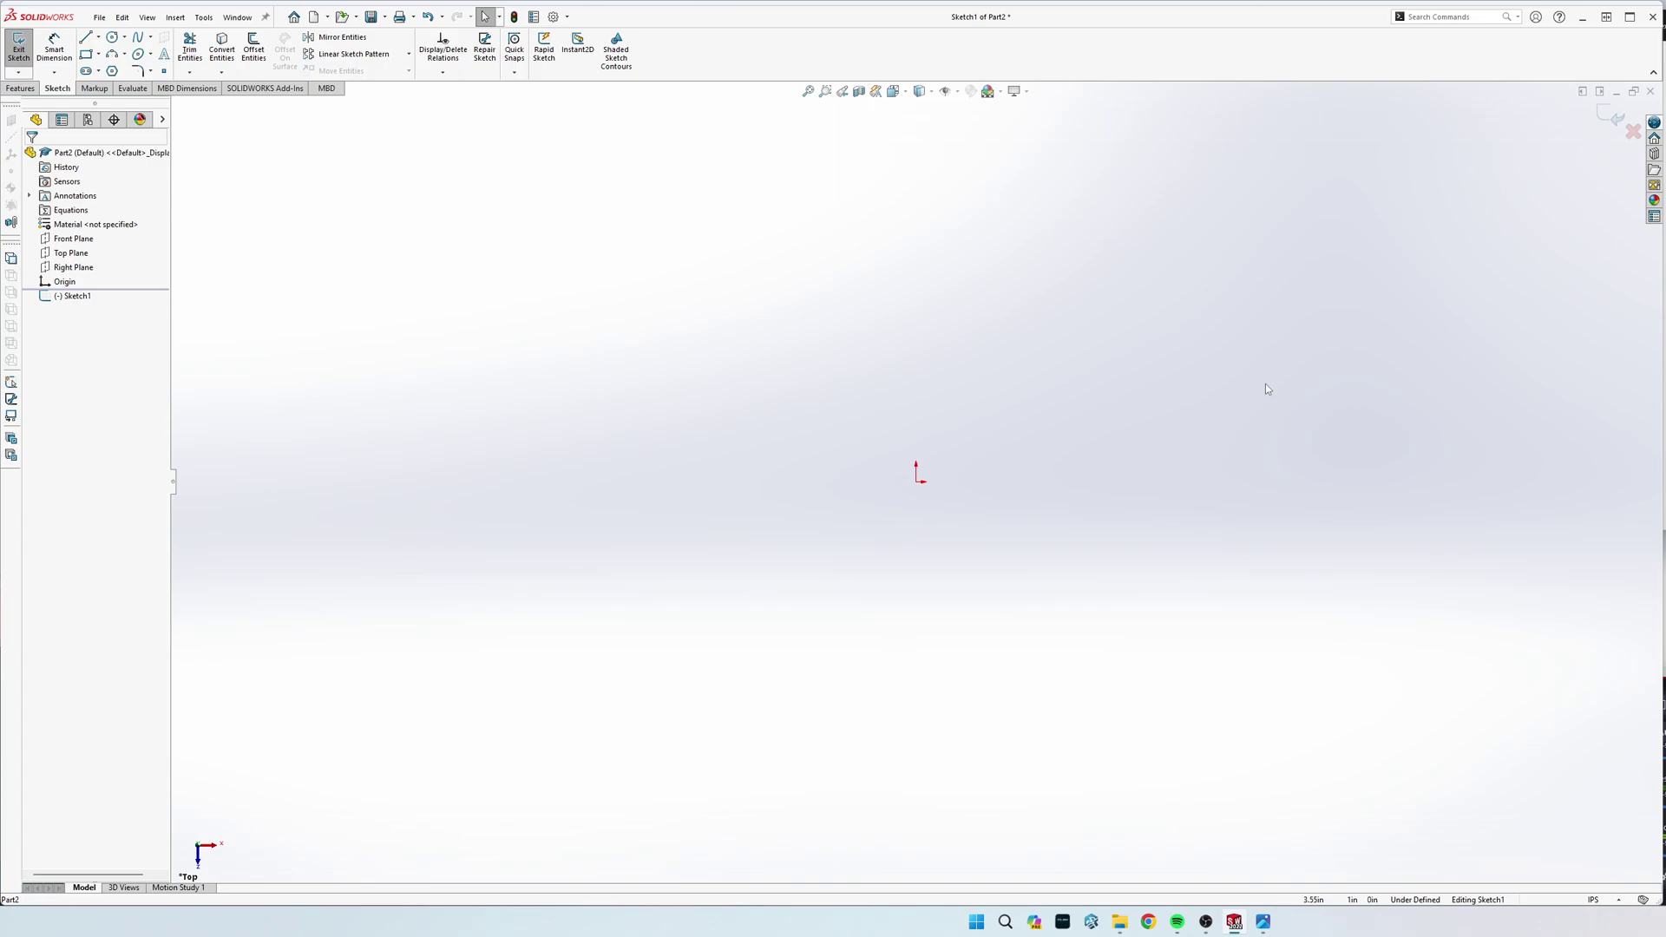
Step: Draw a center rectangle anchored at the origin
key("s")
left_click(790, 394)
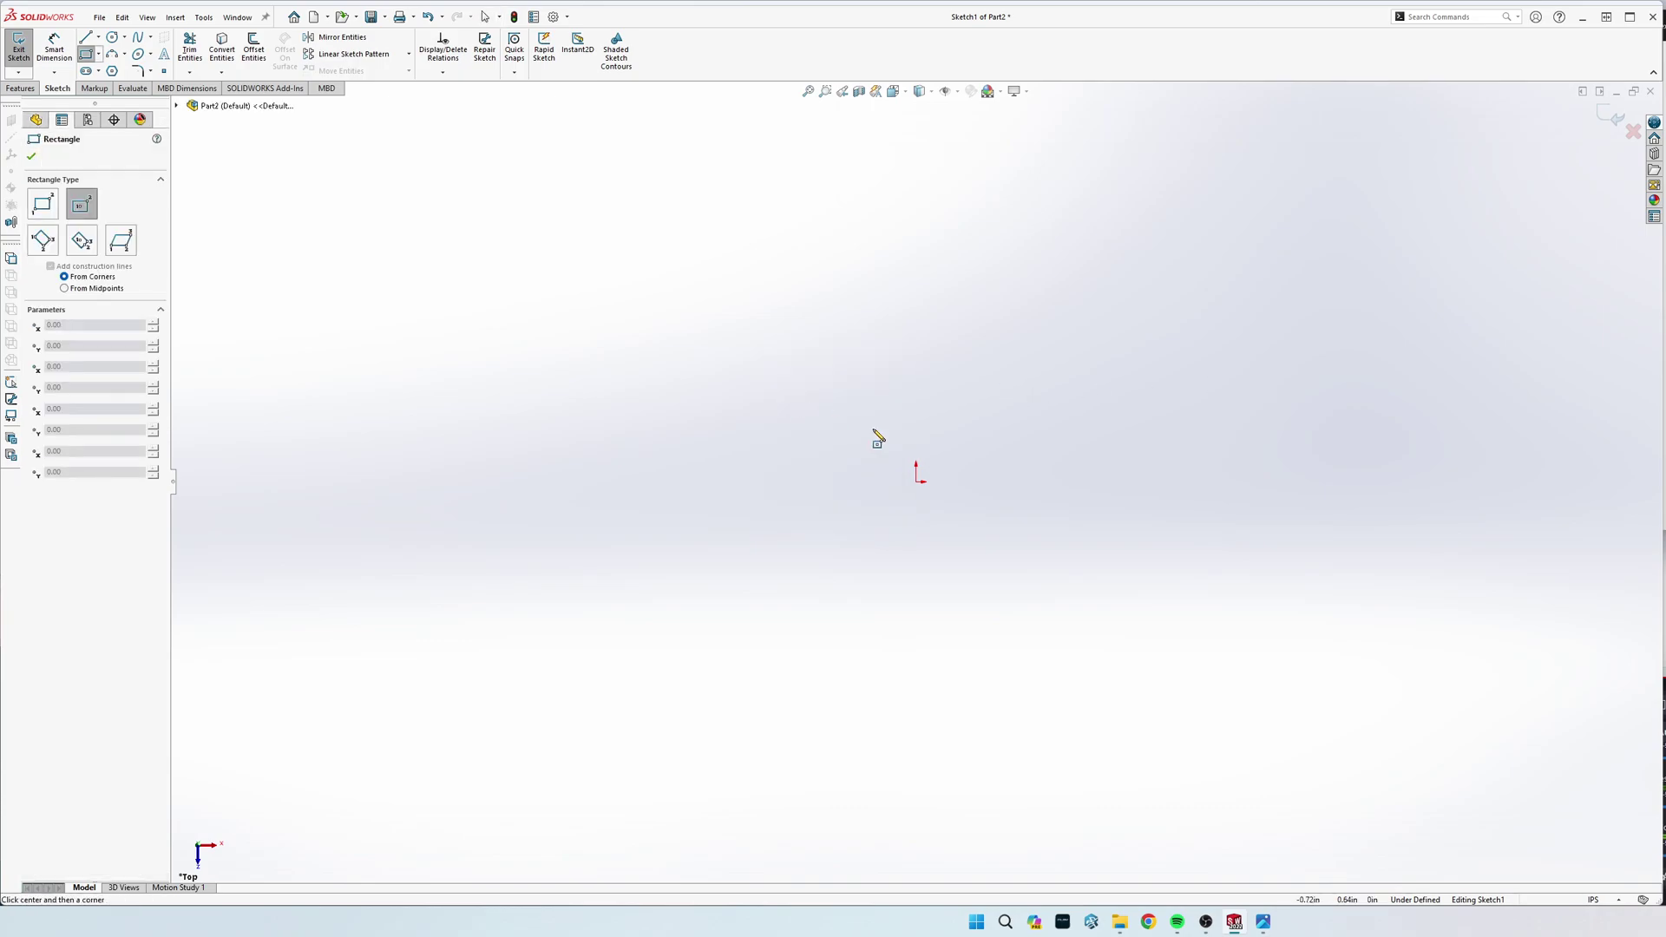
left_click(917, 480)
left_click(1405, 222)
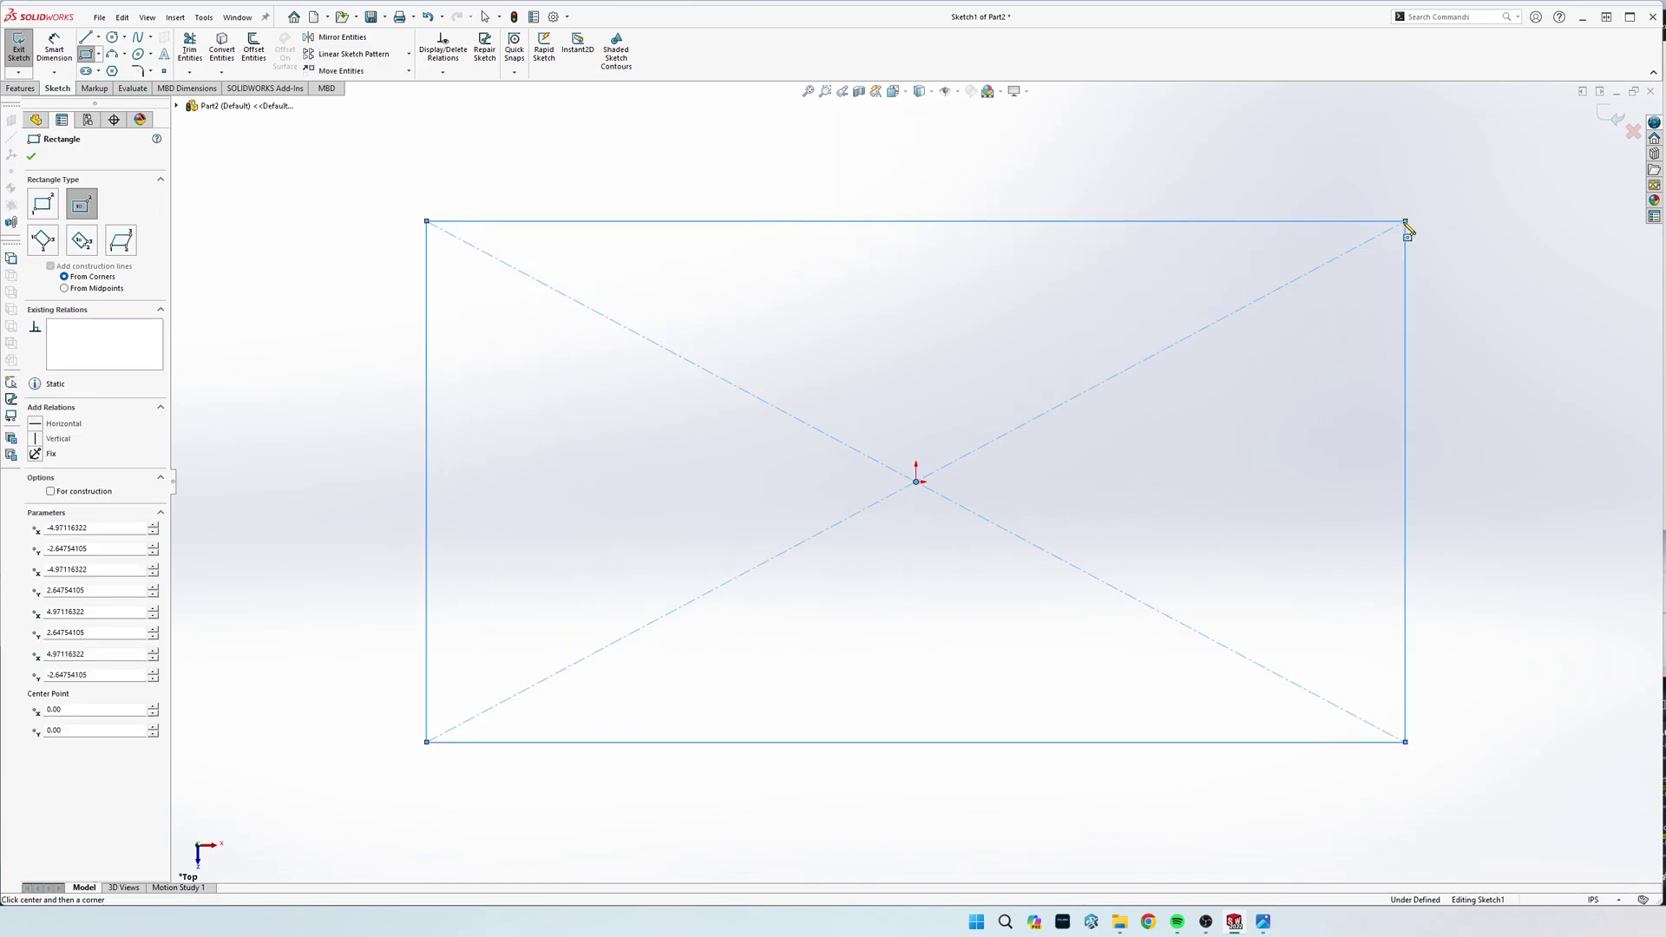
key("Escape")
Step: Dimension the rectangle 4.00 in wide and 3.00 in tall
key("s")
key("d")
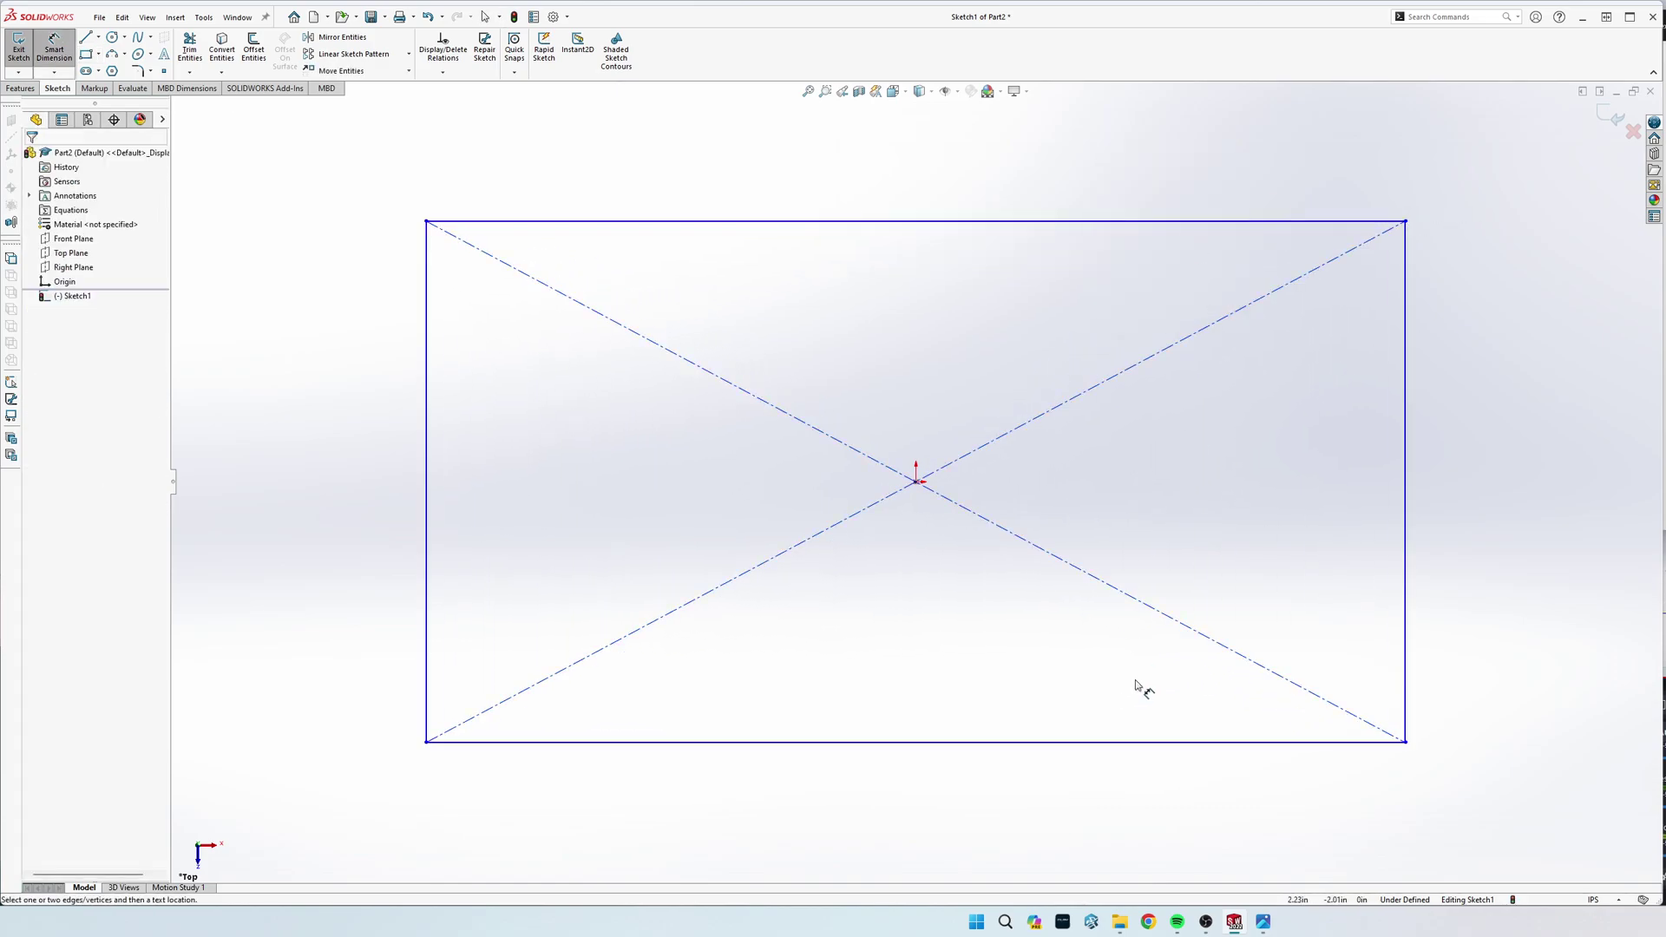
left_click(912, 743)
left_click(915, 818)
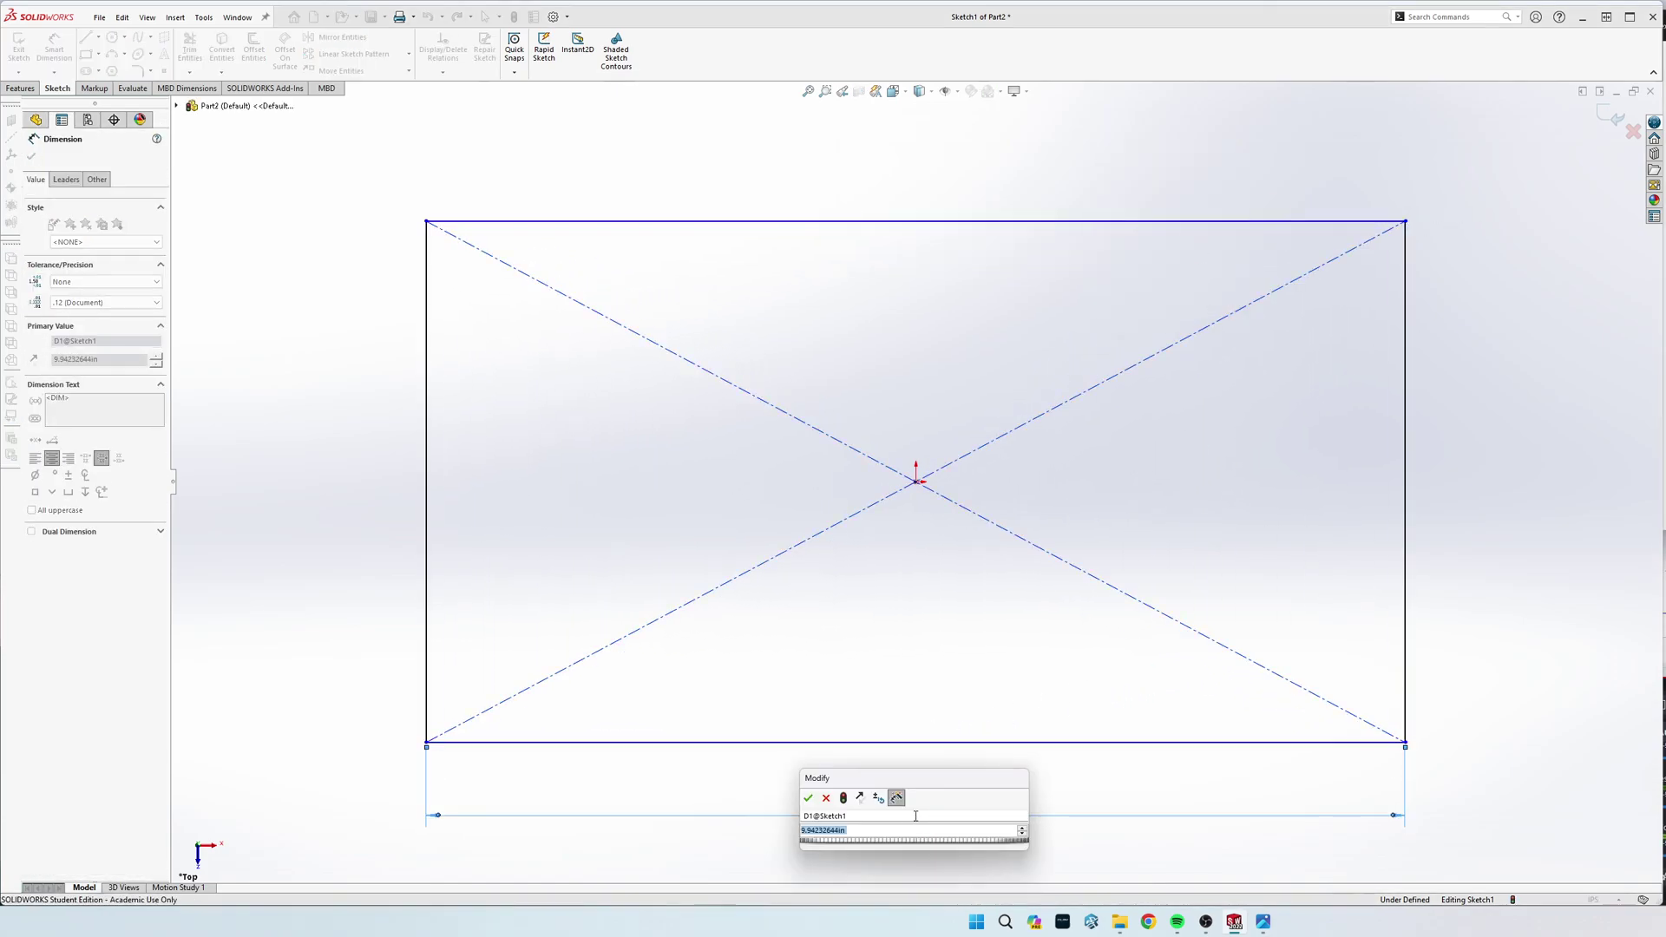
key("Return")
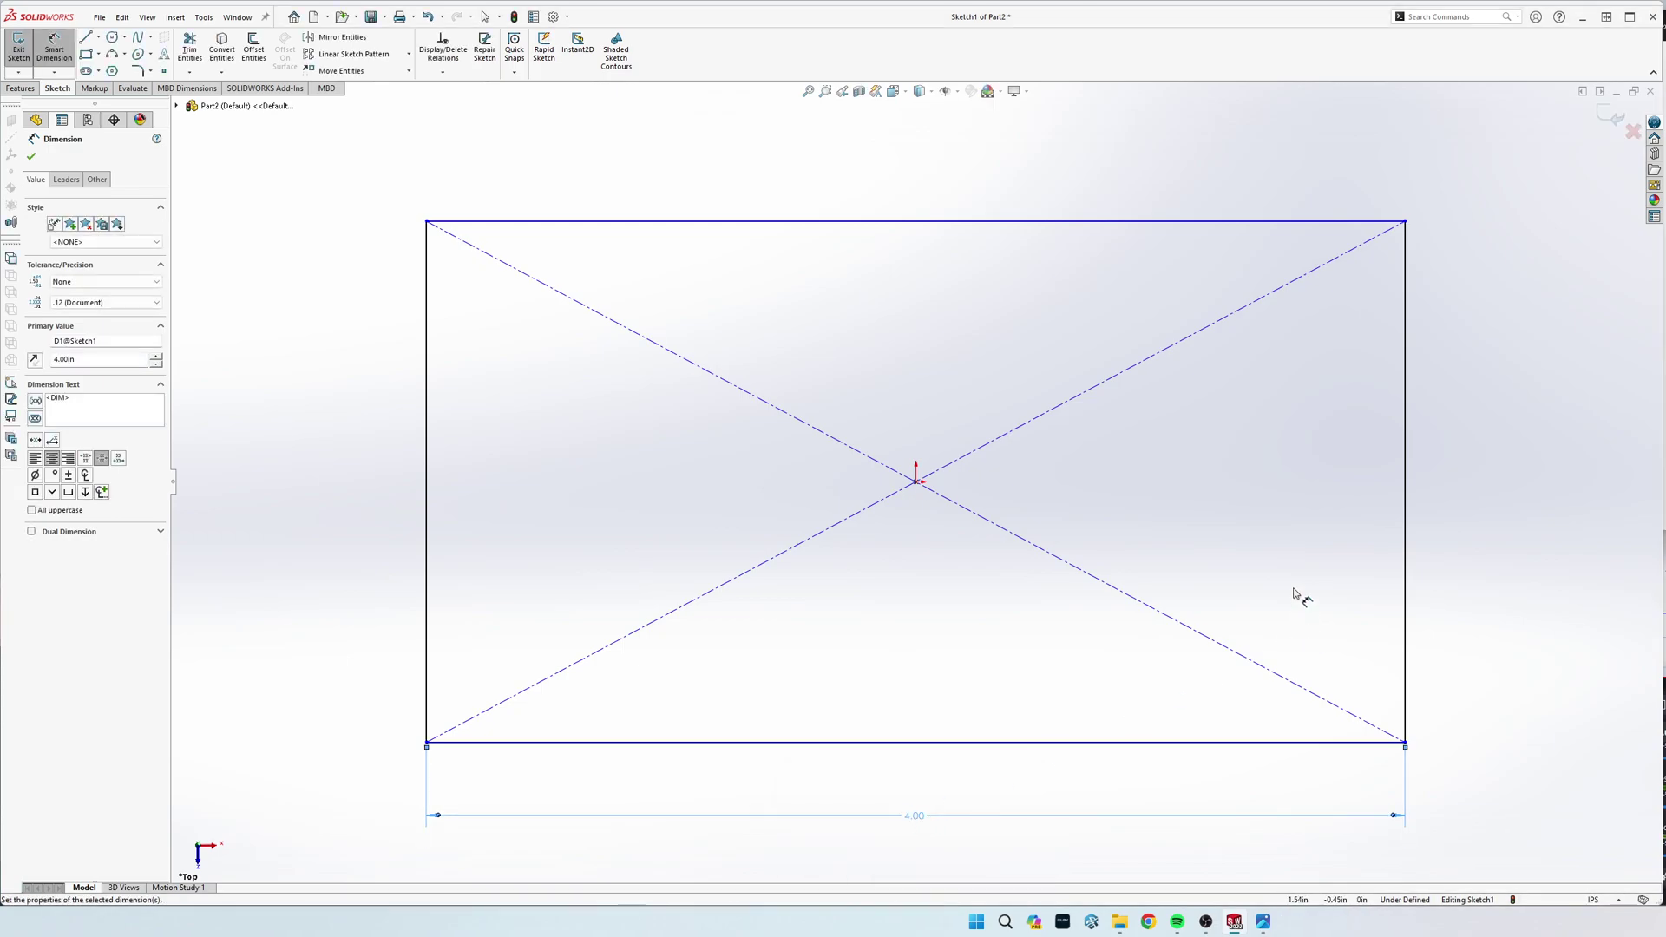
left_click(1406, 470)
left_click(1528, 486)
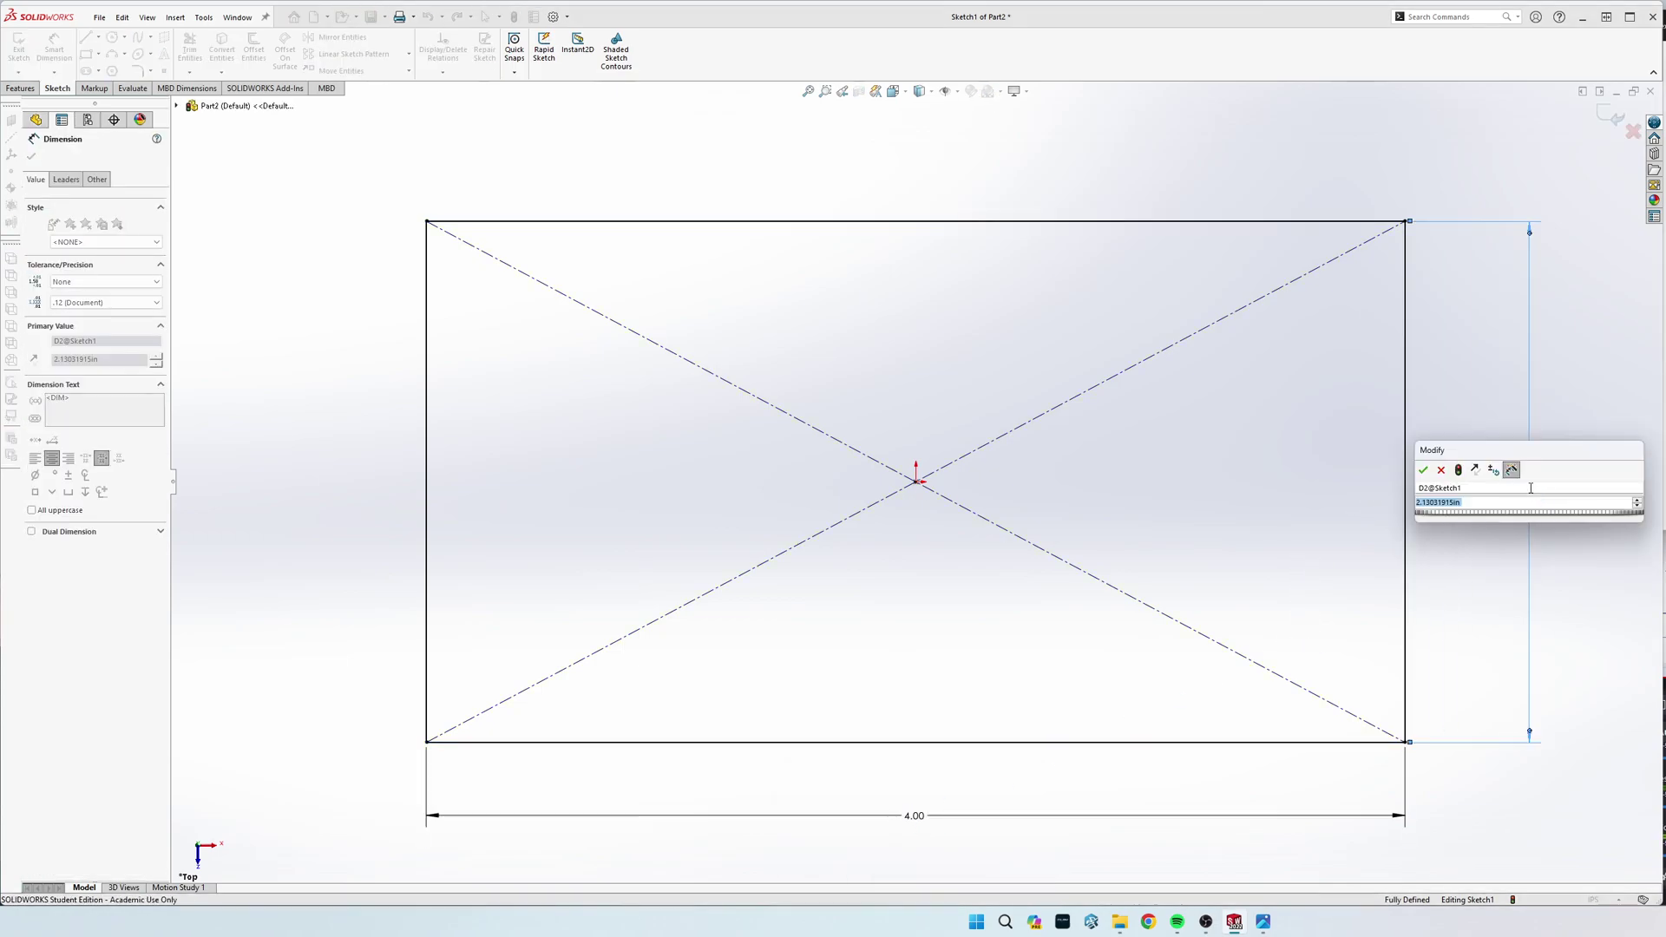
type("3")
key("Return")
Step: Apply 0.75 in sketch fillets to the rectangle's bottom-left and bottom-right corners
key("Escape")
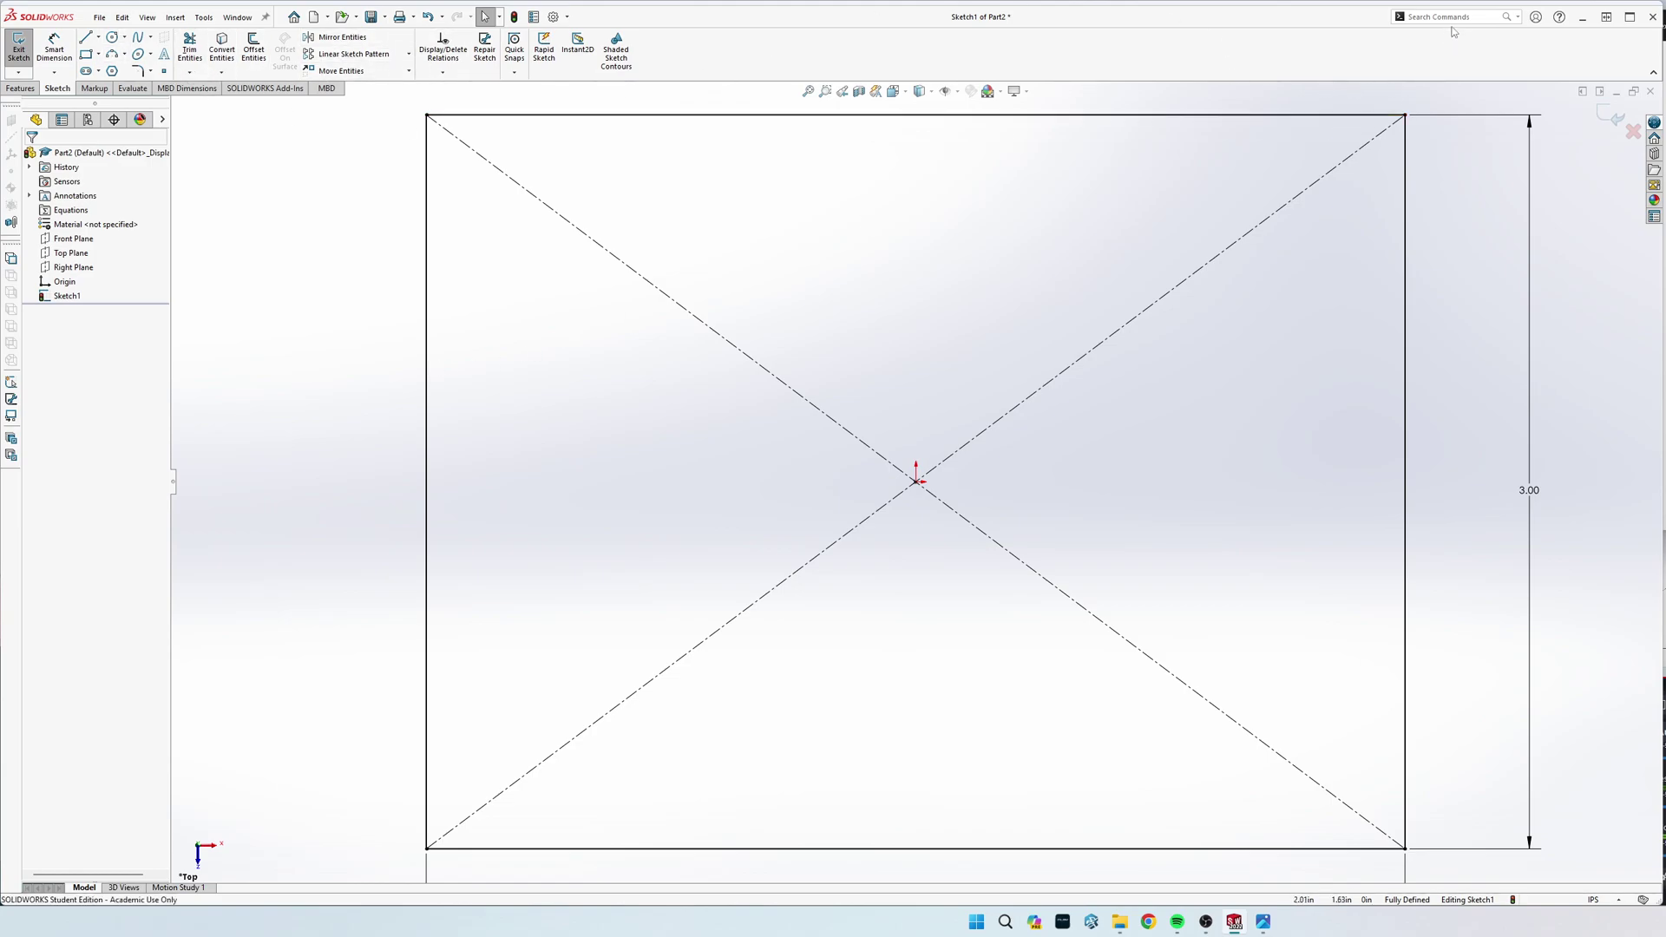
left_click(1451, 16)
type("ske")
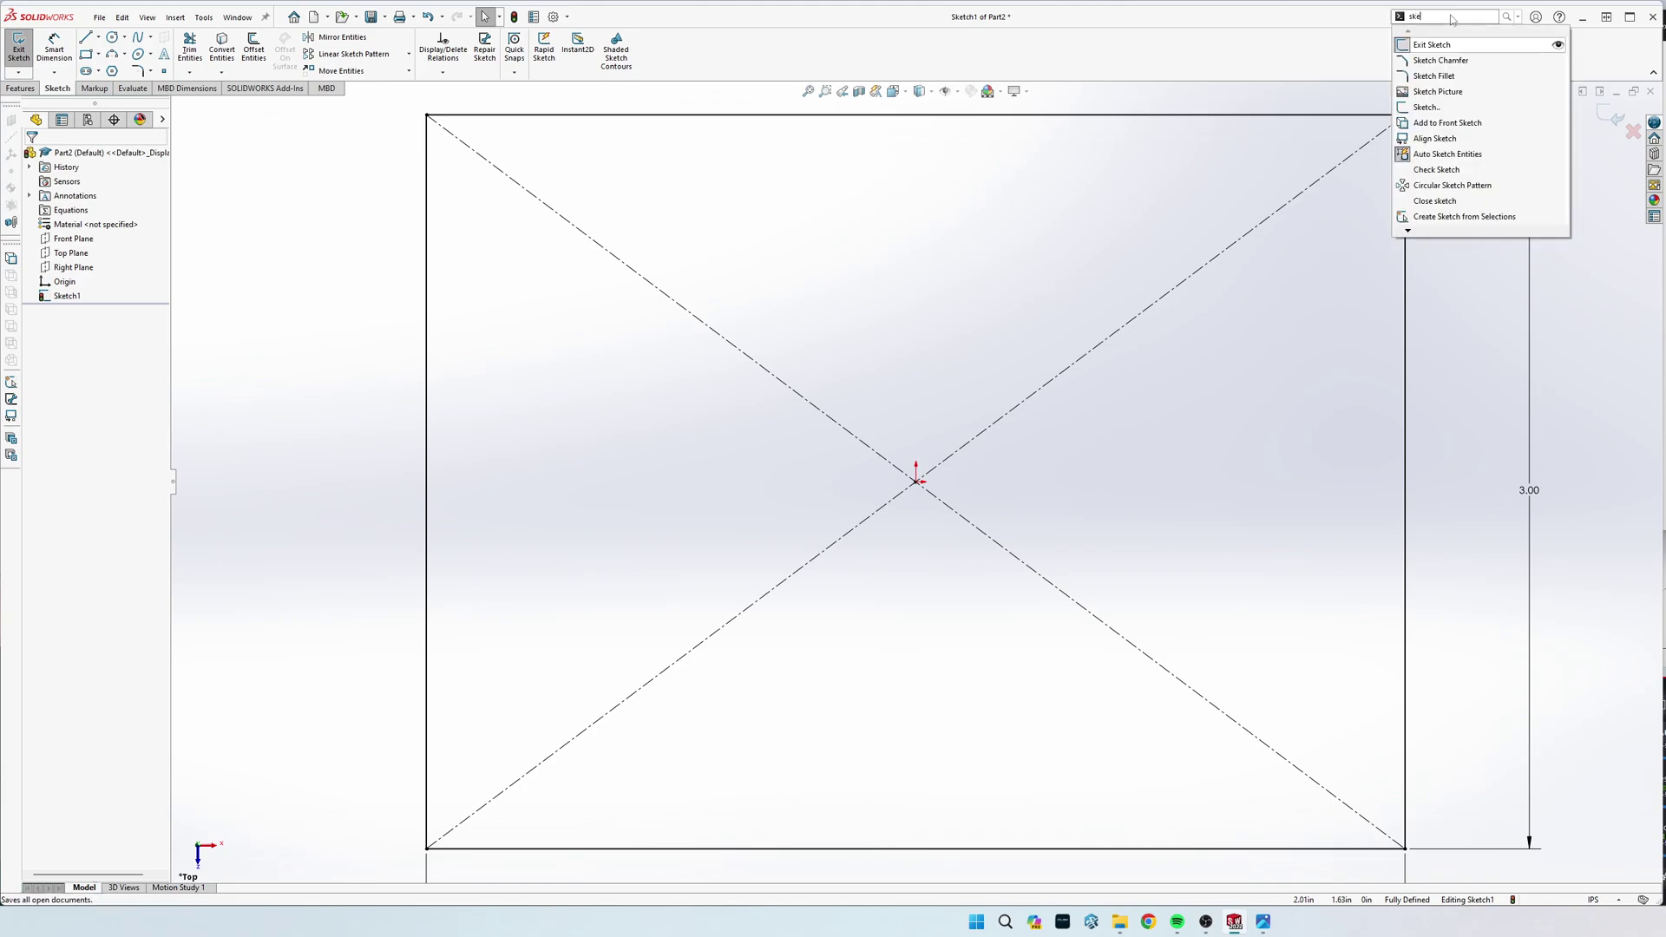
type("tch fil")
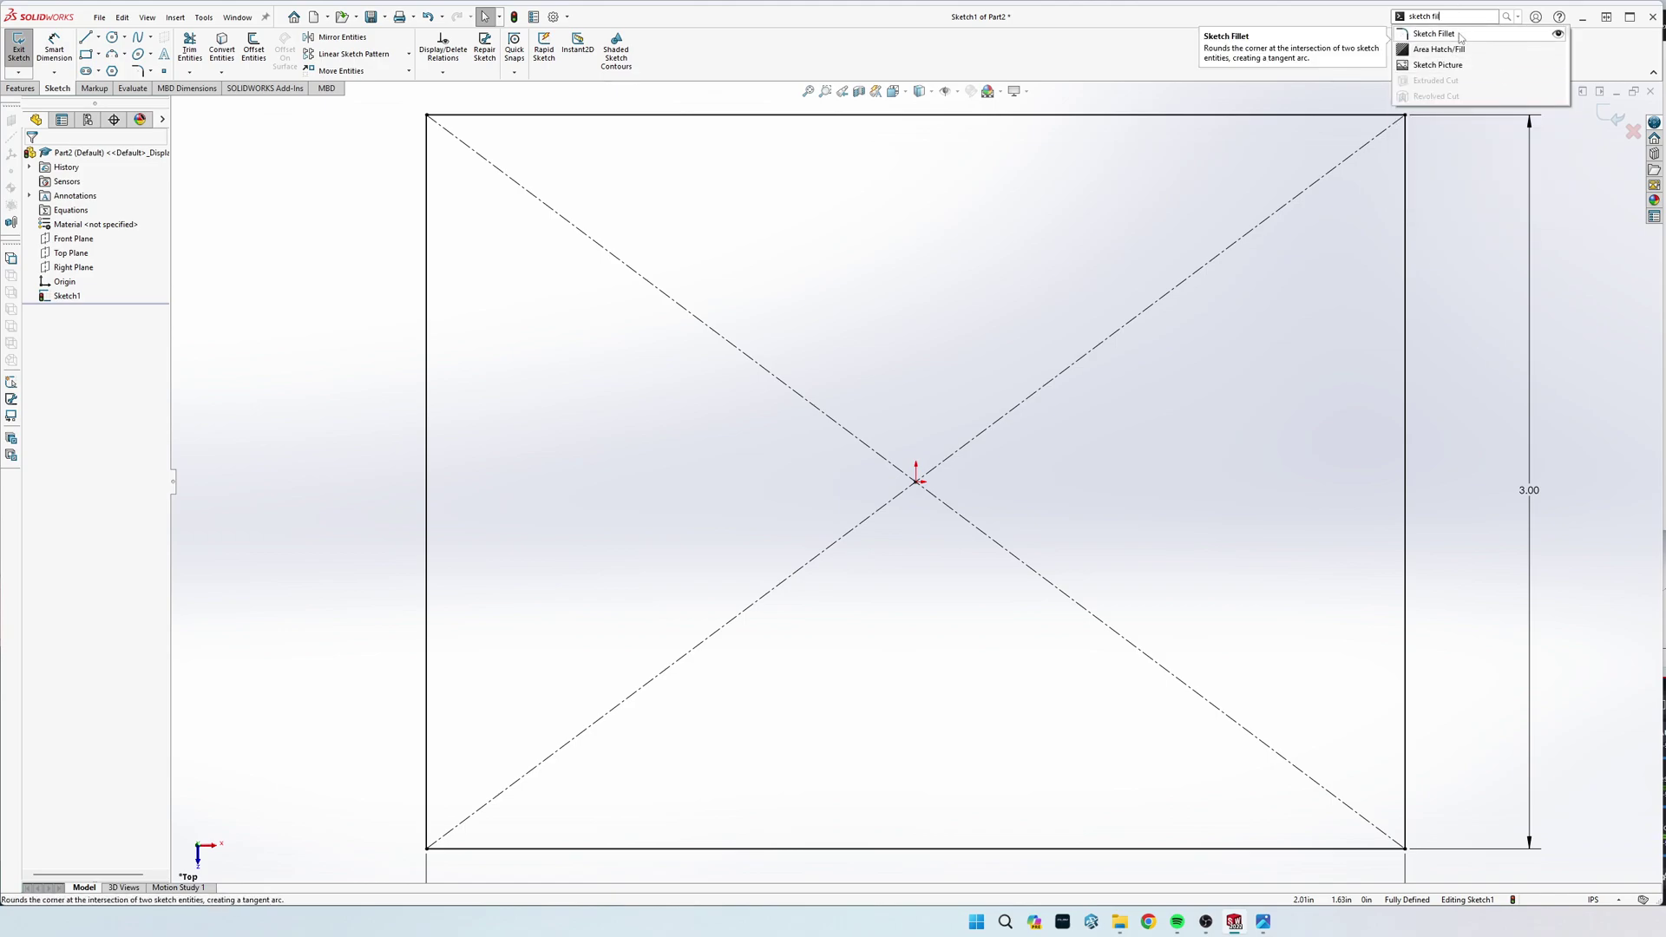
left_click(1434, 430)
key("s")
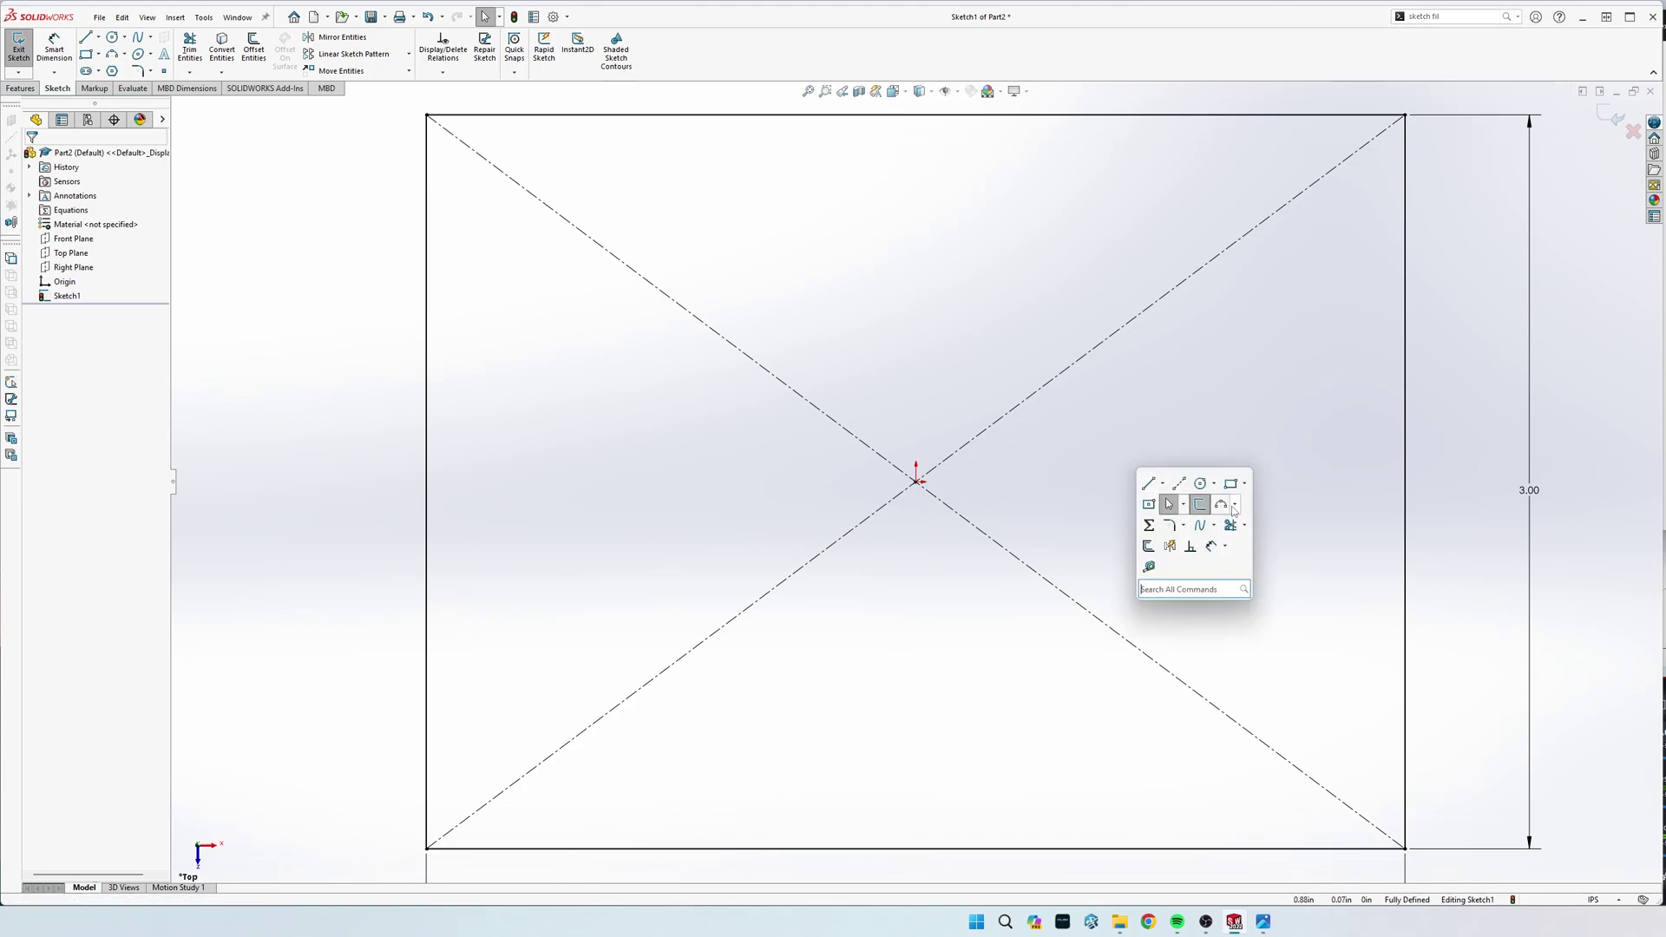
left_click(1168, 525)
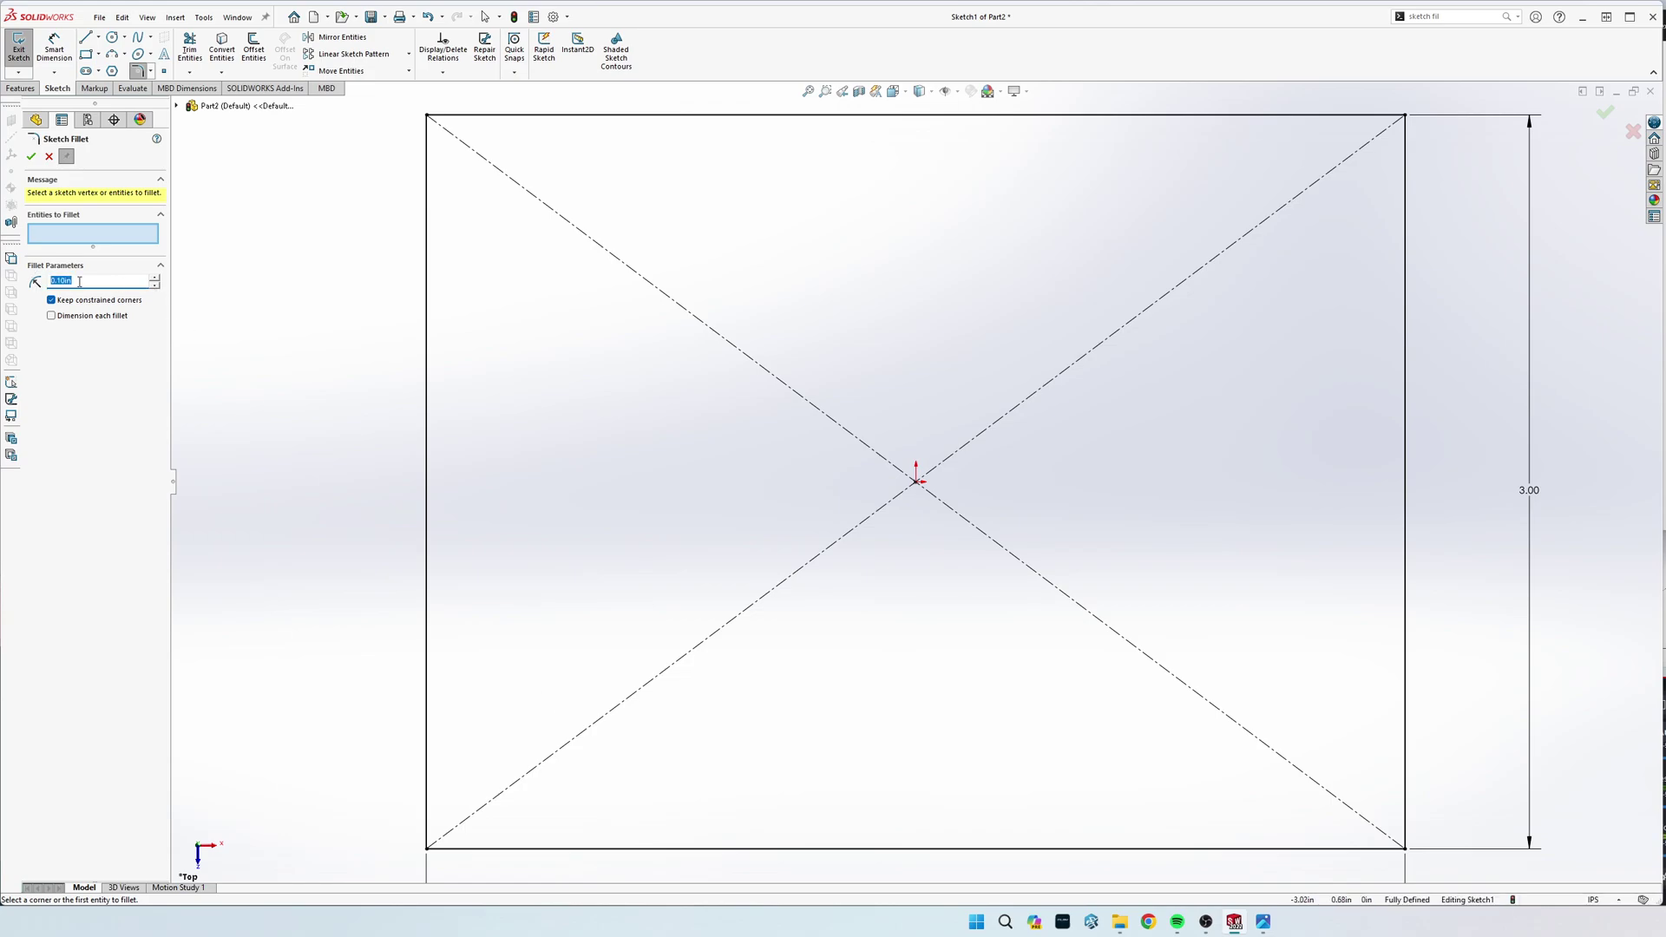
type("0")
left_click(427, 850)
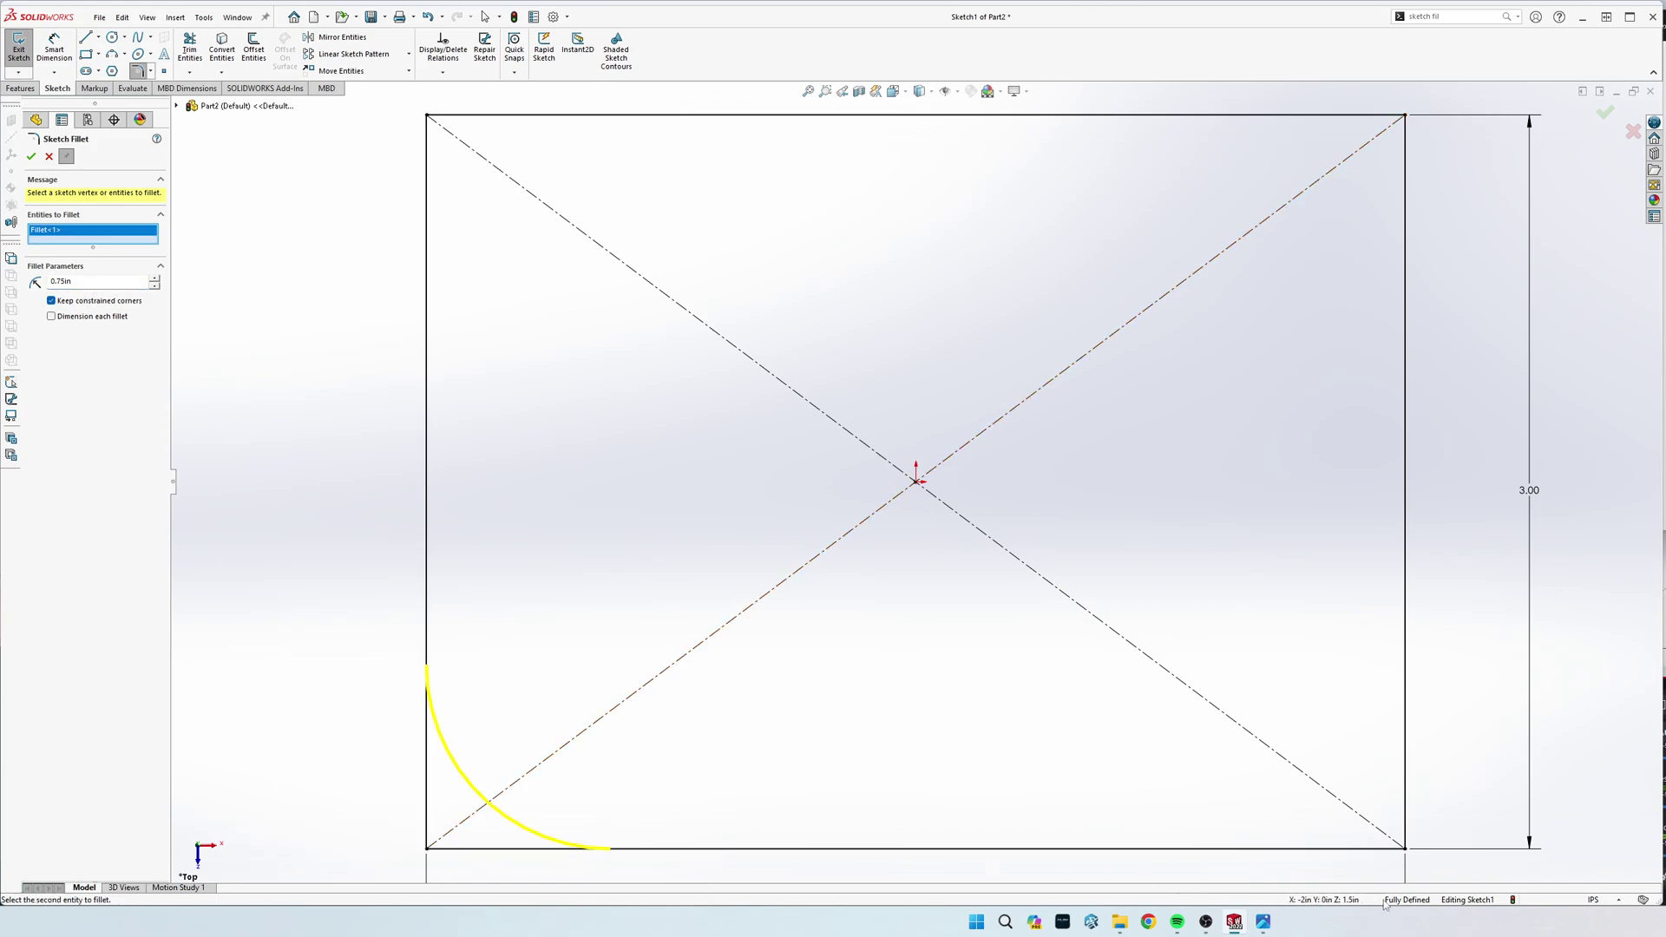
left_click(1405, 851)
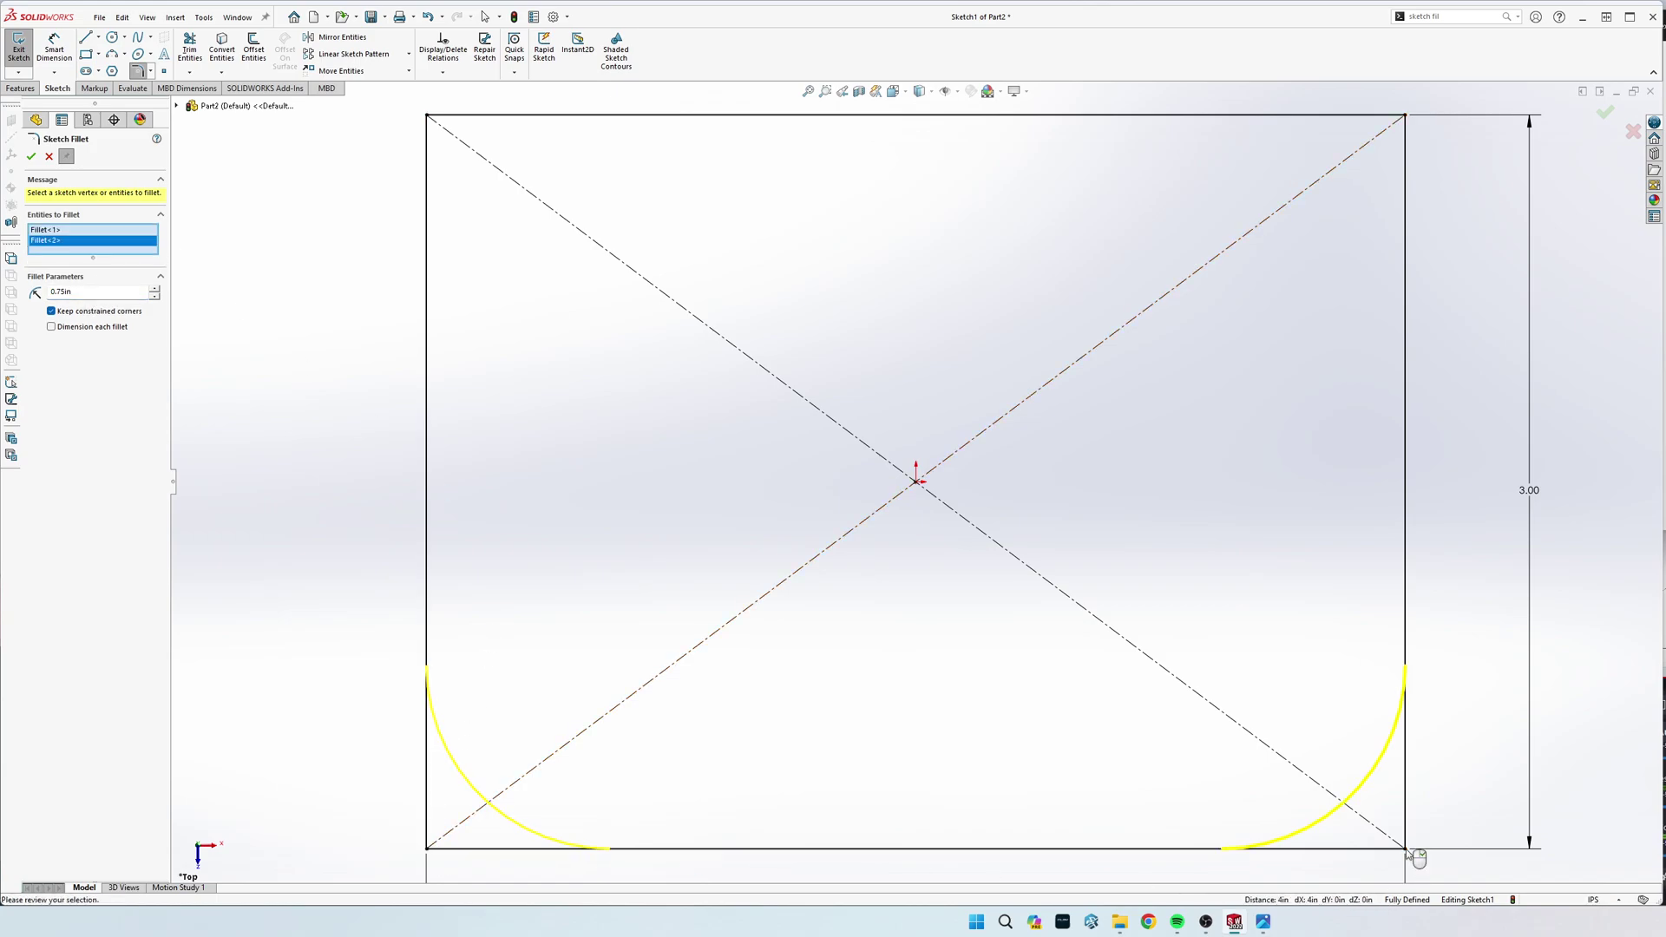
left_click(35, 156)
Step: Draw a circle on the plate's right side and dimension it Ø.75
key("Escape")
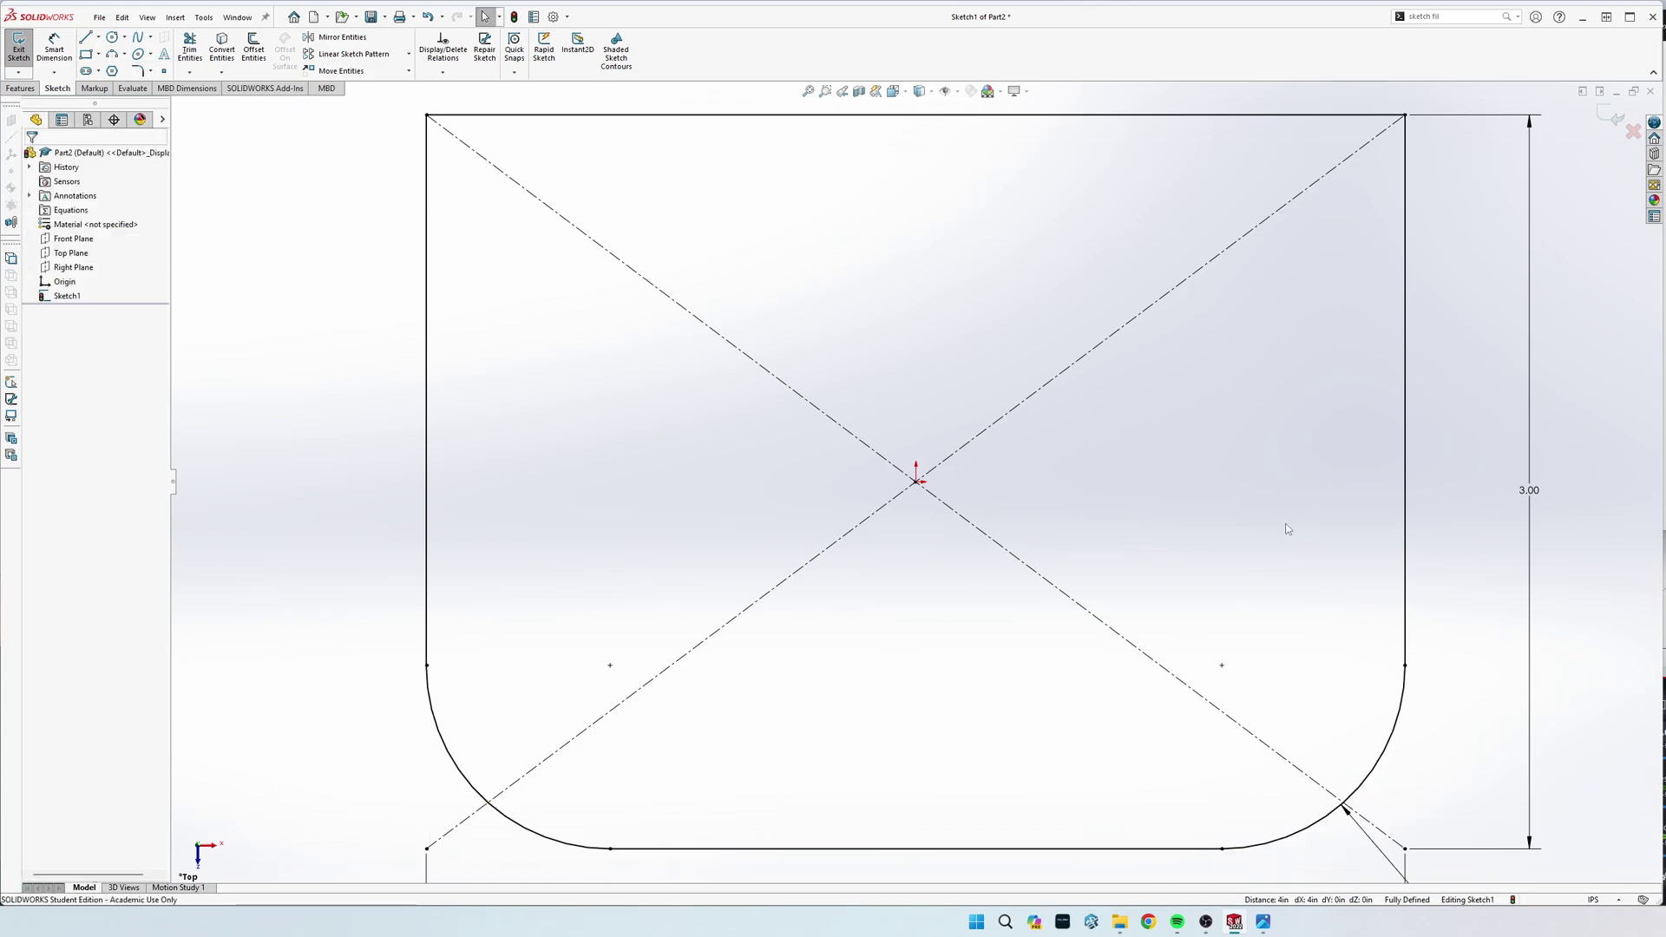
key("s")
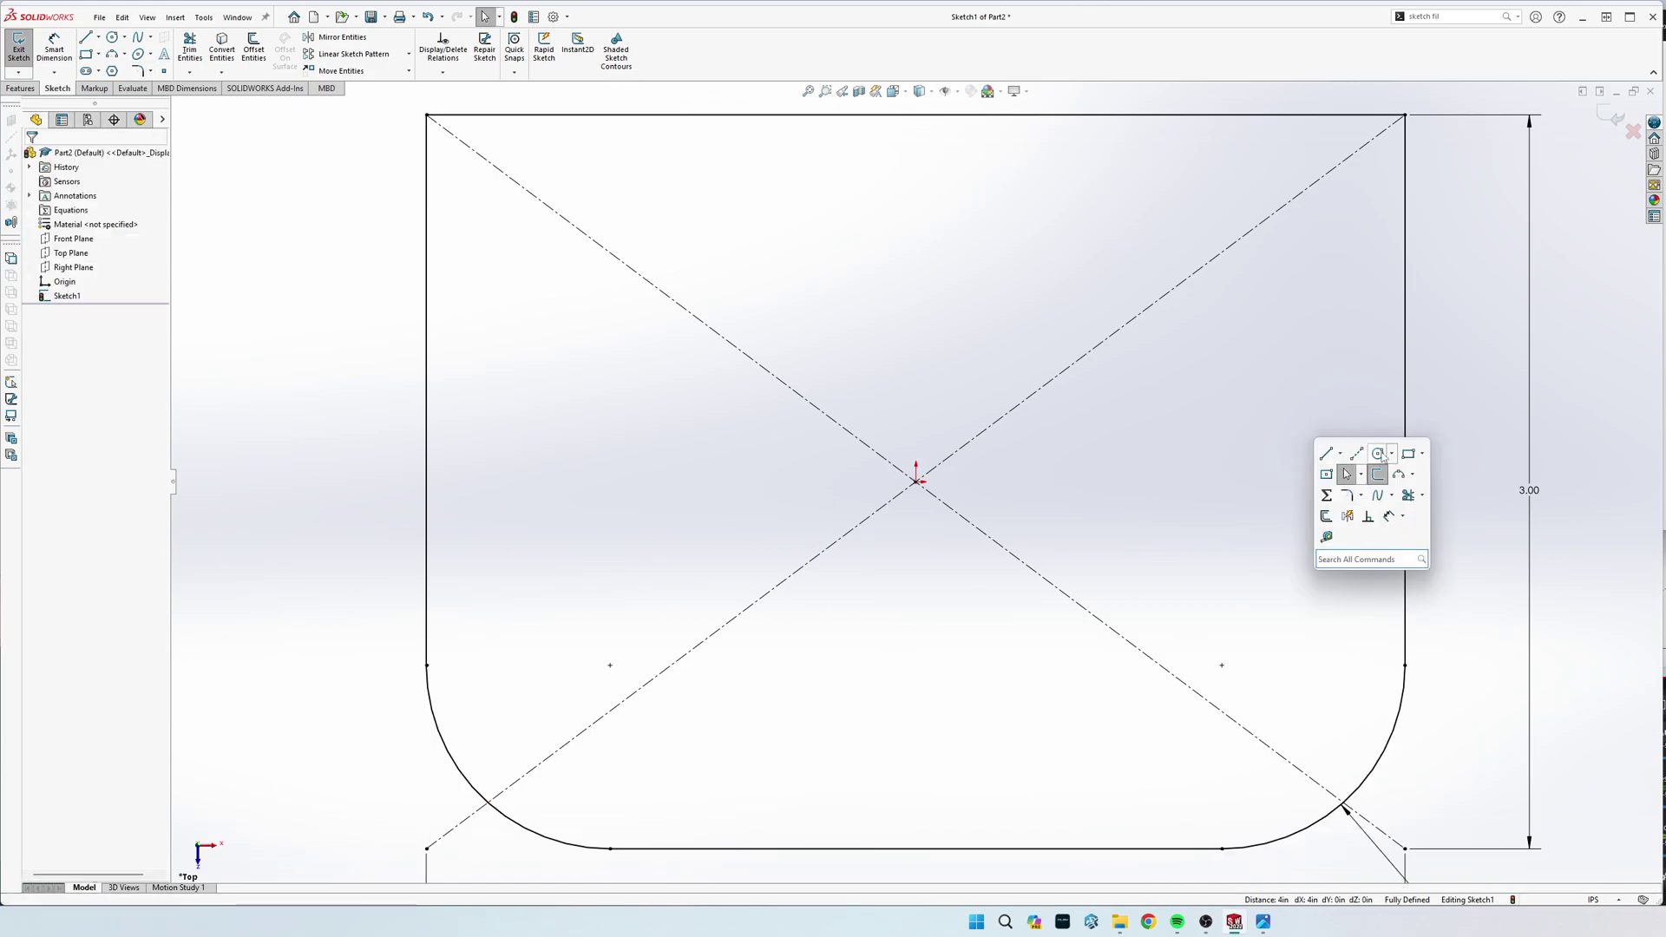
left_click(1380, 453)
left_click(1271, 548)
left_click(1294, 607)
key("s")
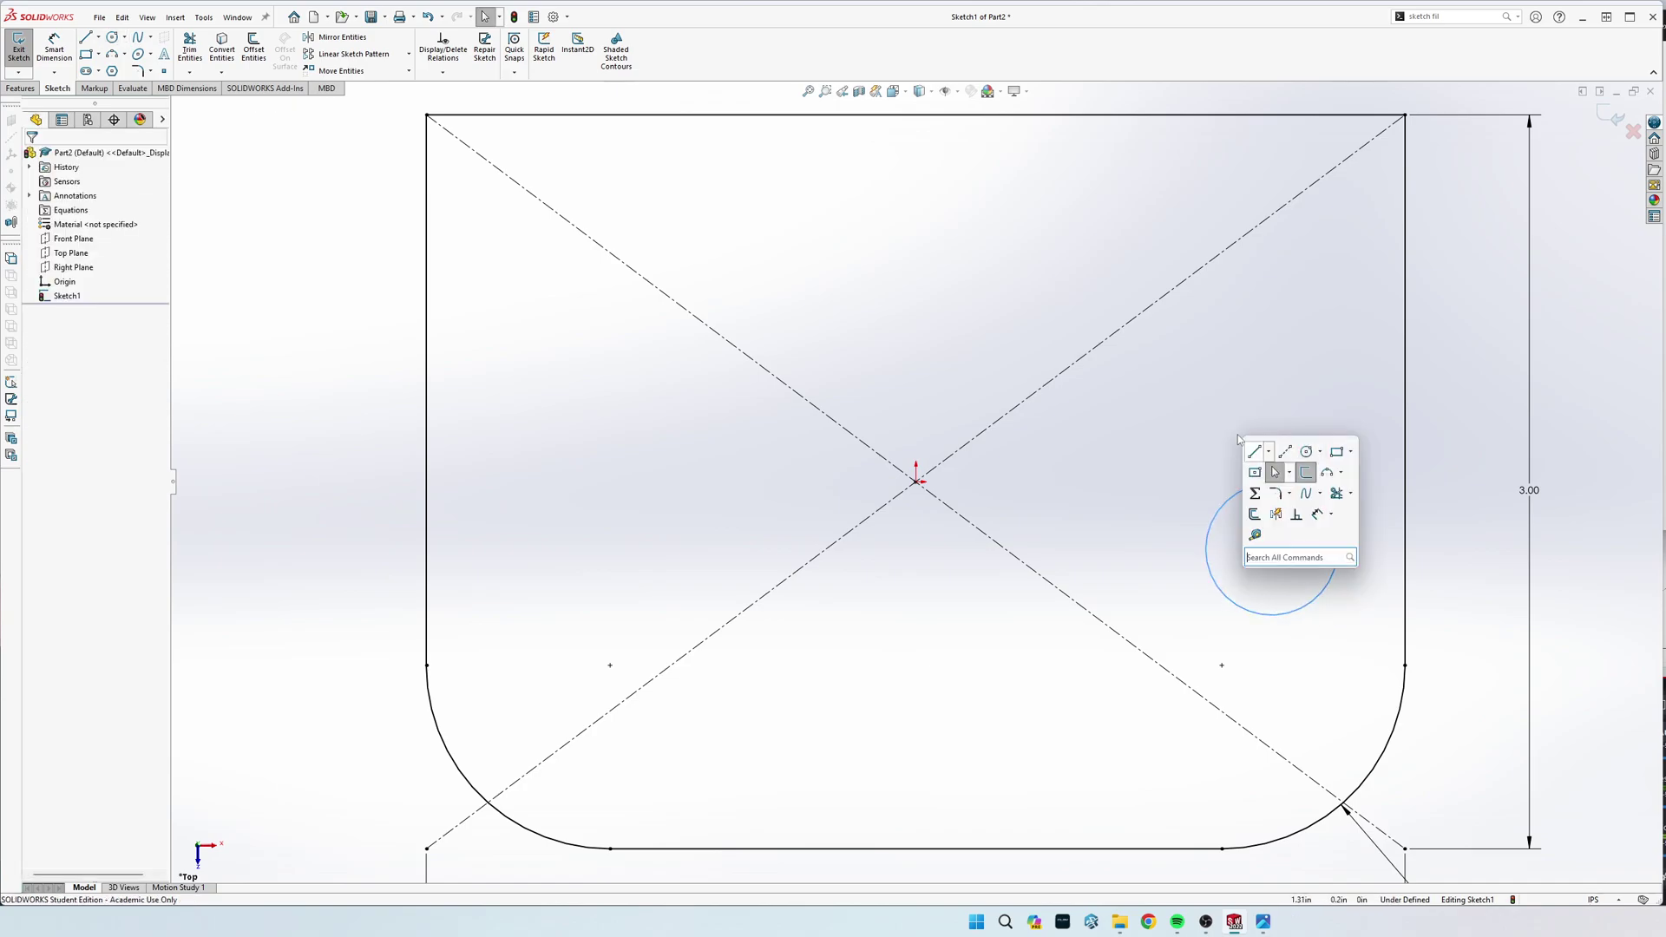
left_click(1318, 514)
left_click(1313, 505)
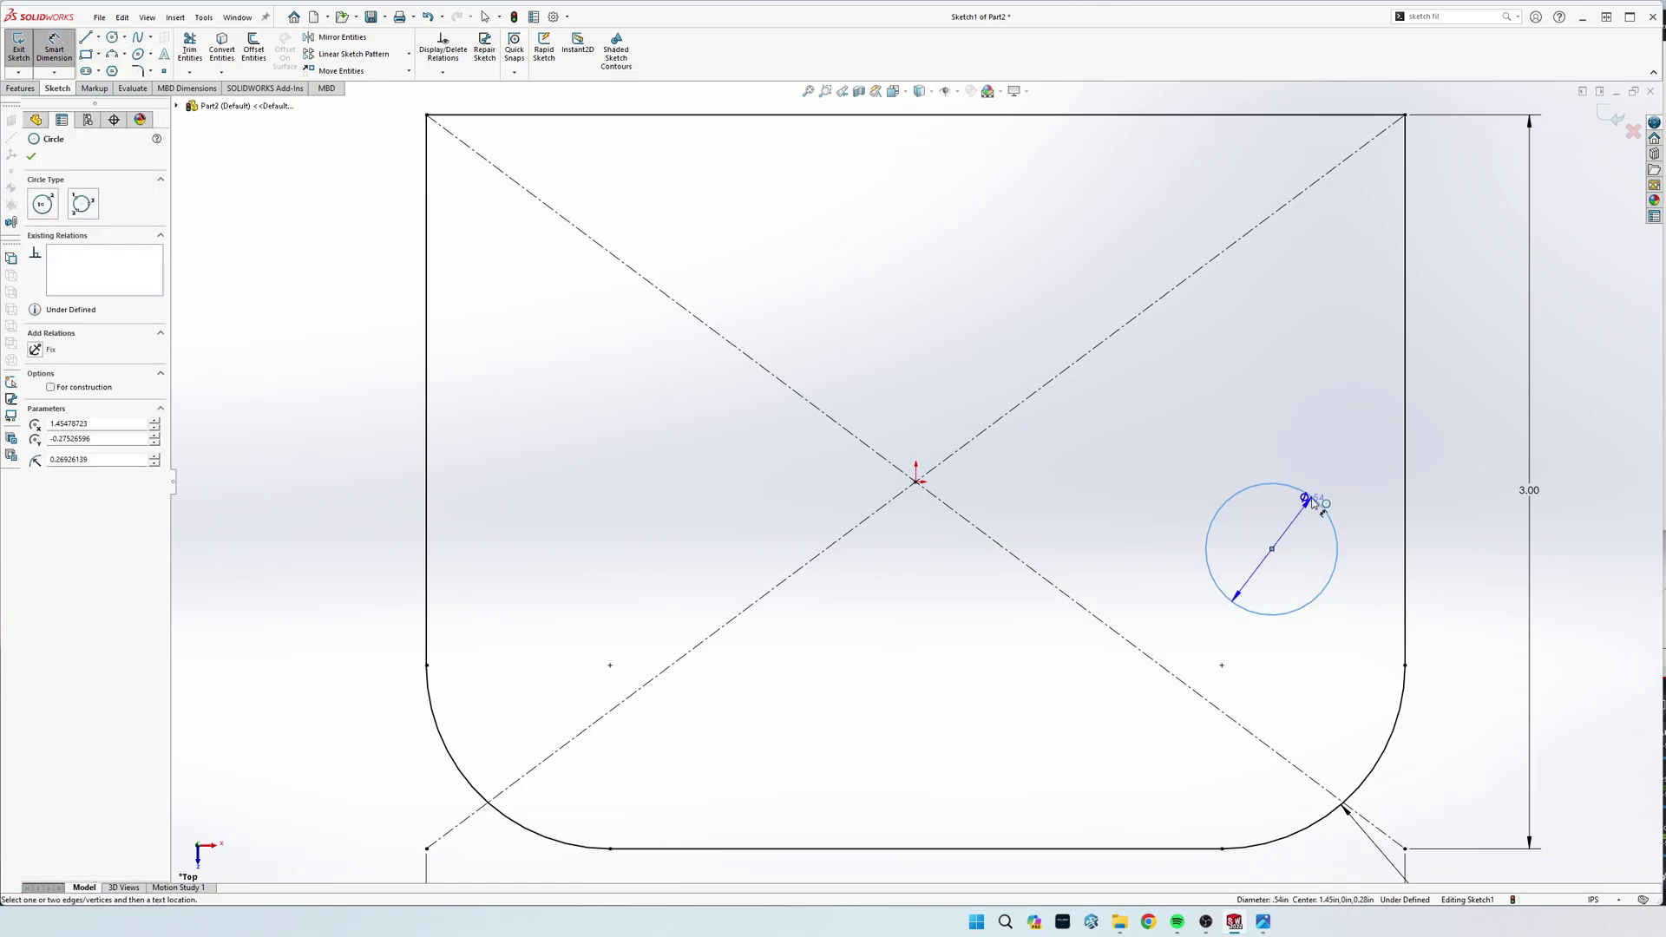
left_click(1285, 525)
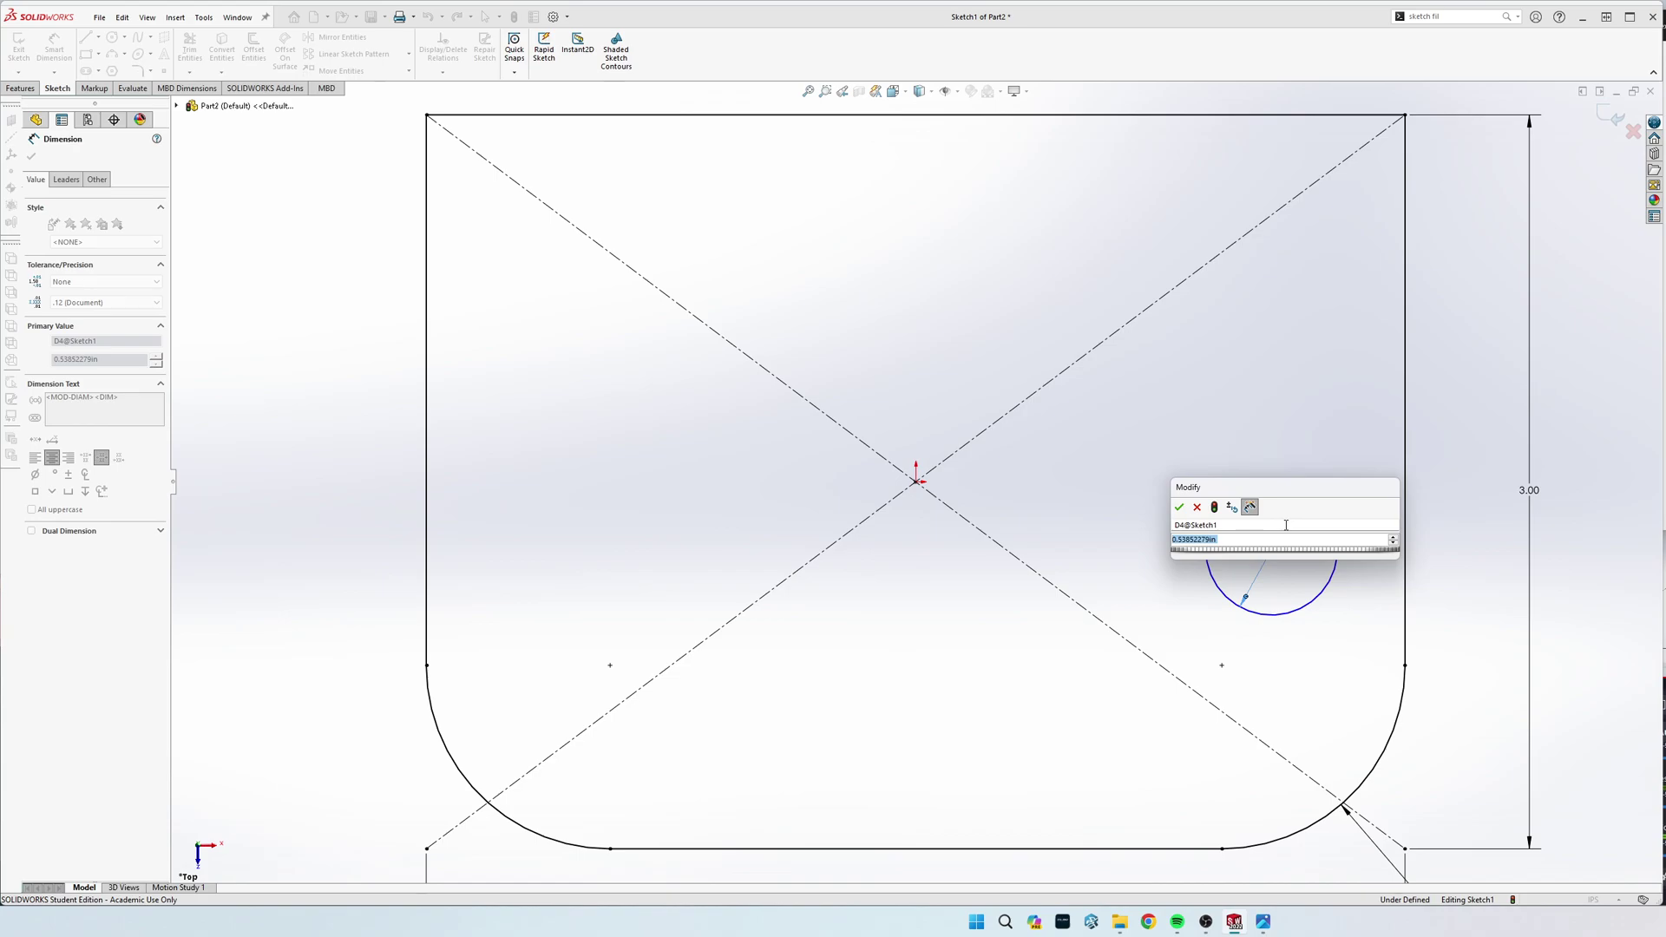
type(".75")
key("Return")
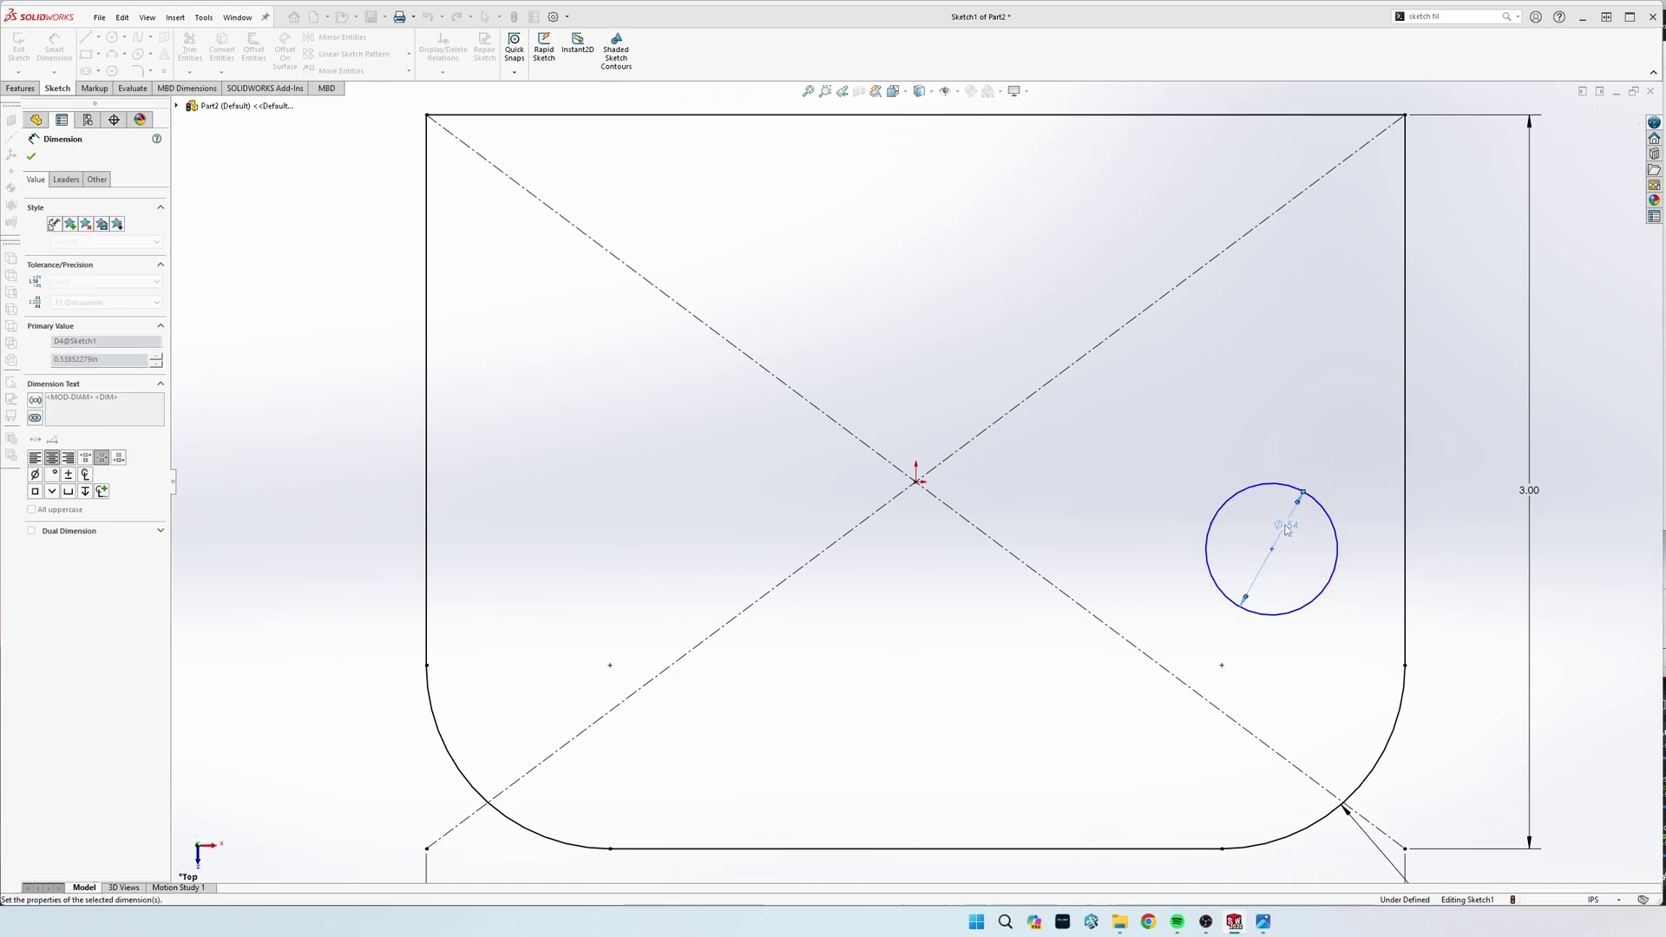
Step: Locate the circle's centre .75 from the right edge and 1.50 from the bottom
left_click(1271, 549)
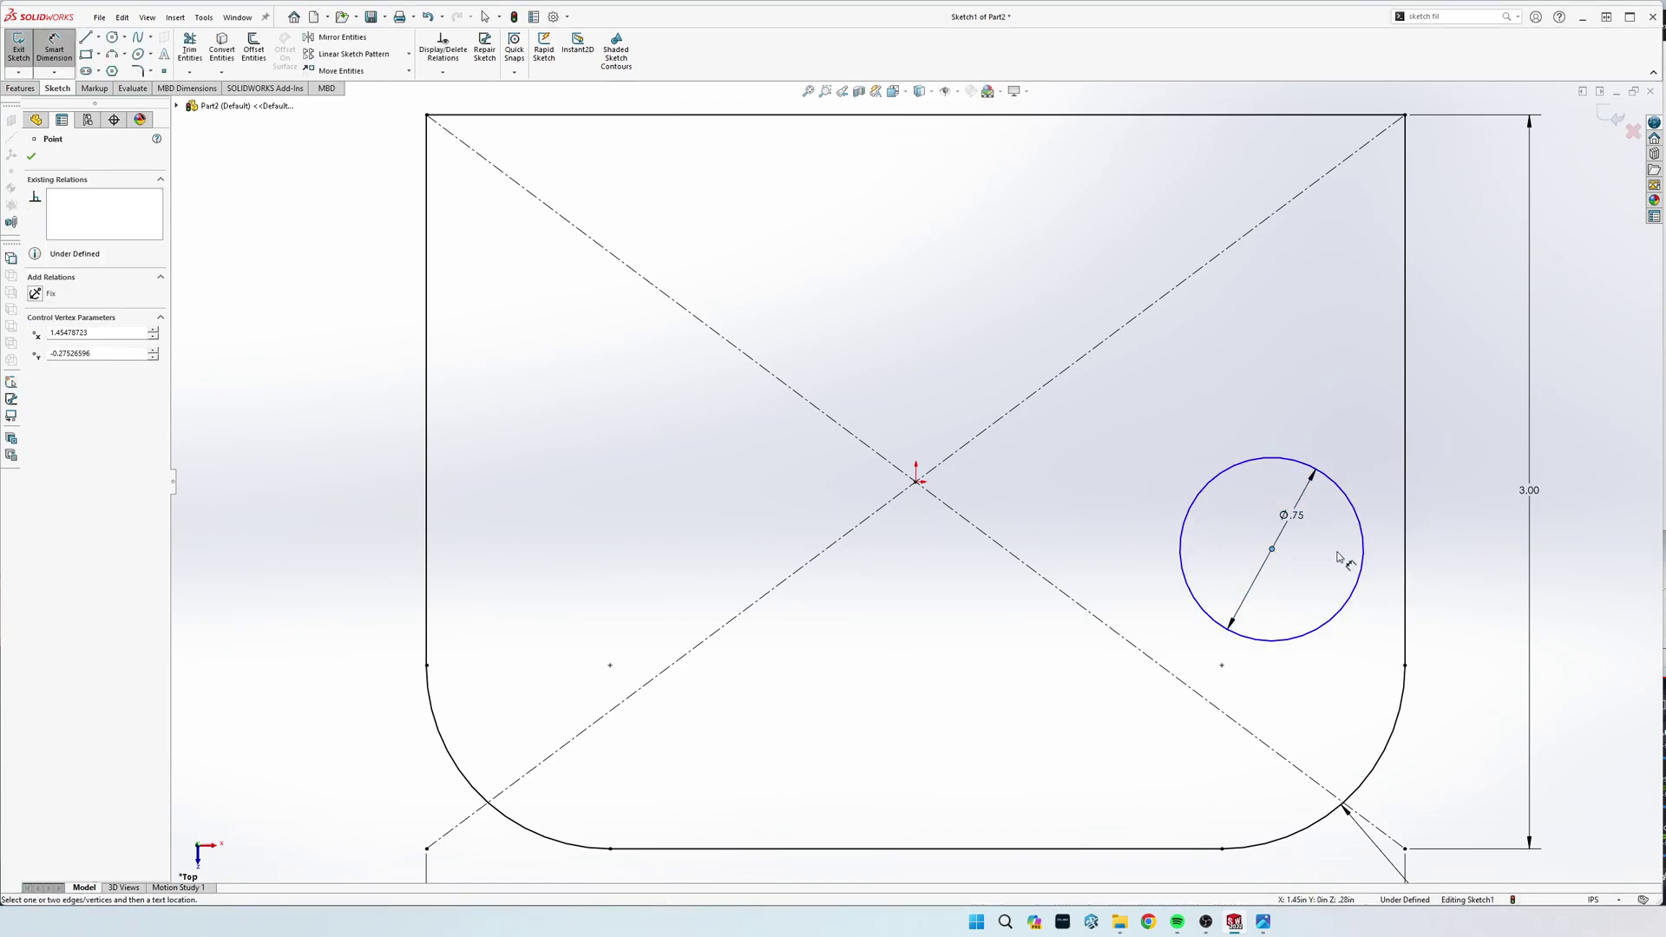
left_click(1407, 570)
left_click(1332, 662)
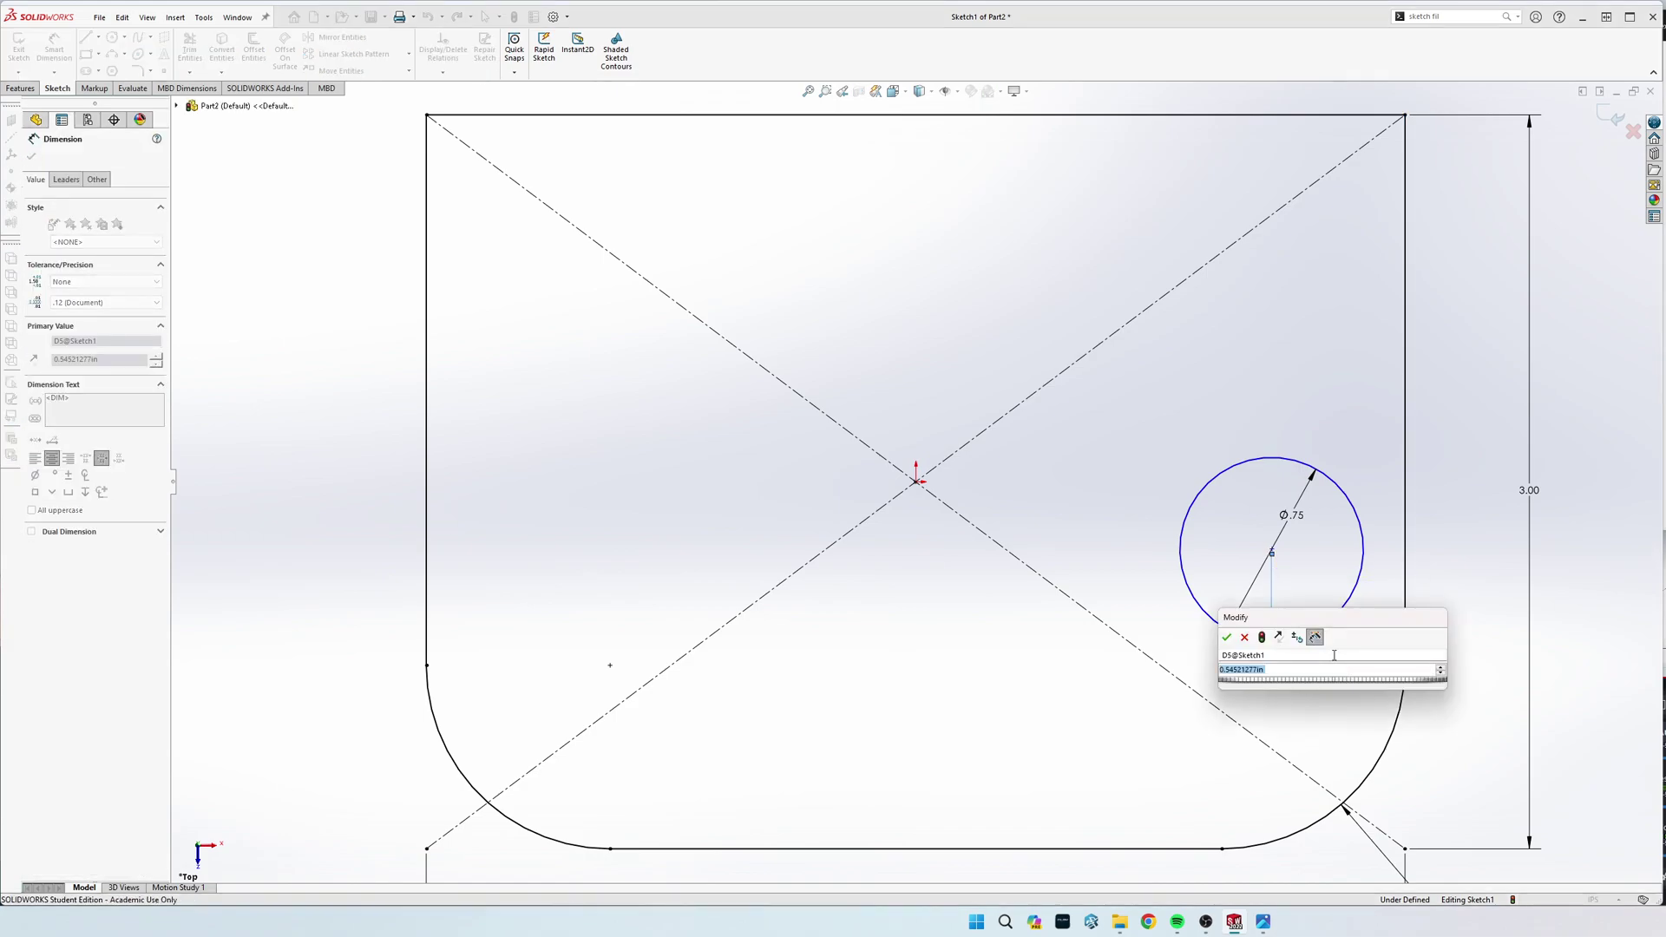
type("0.75")
key("Return")
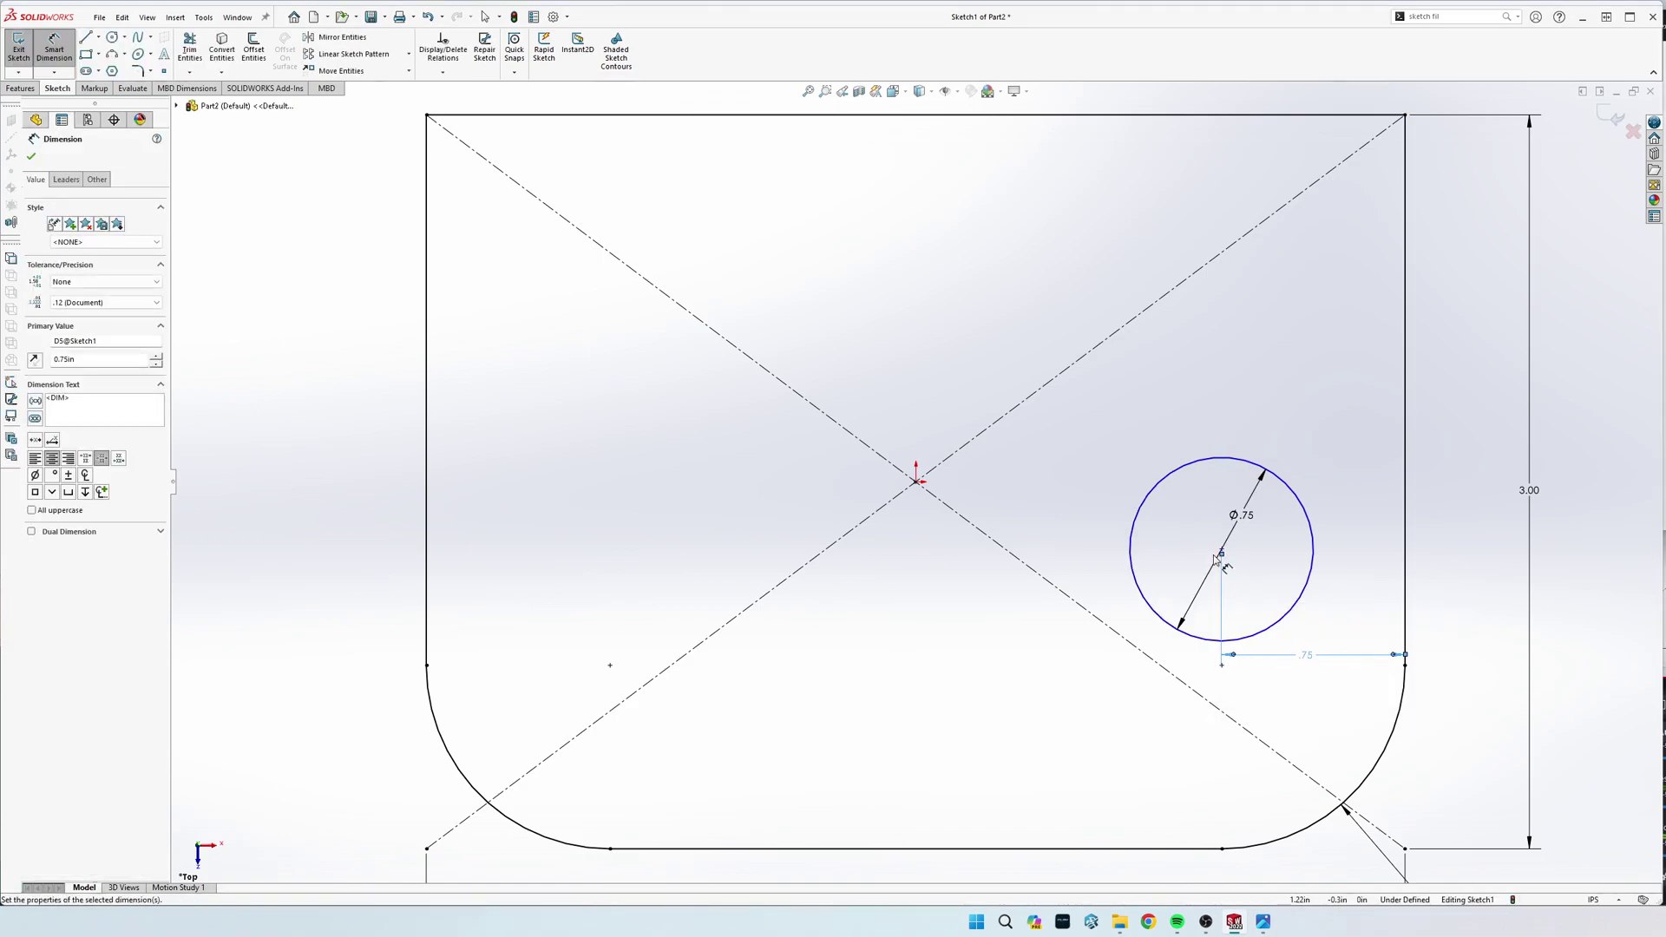
left_click(1222, 549)
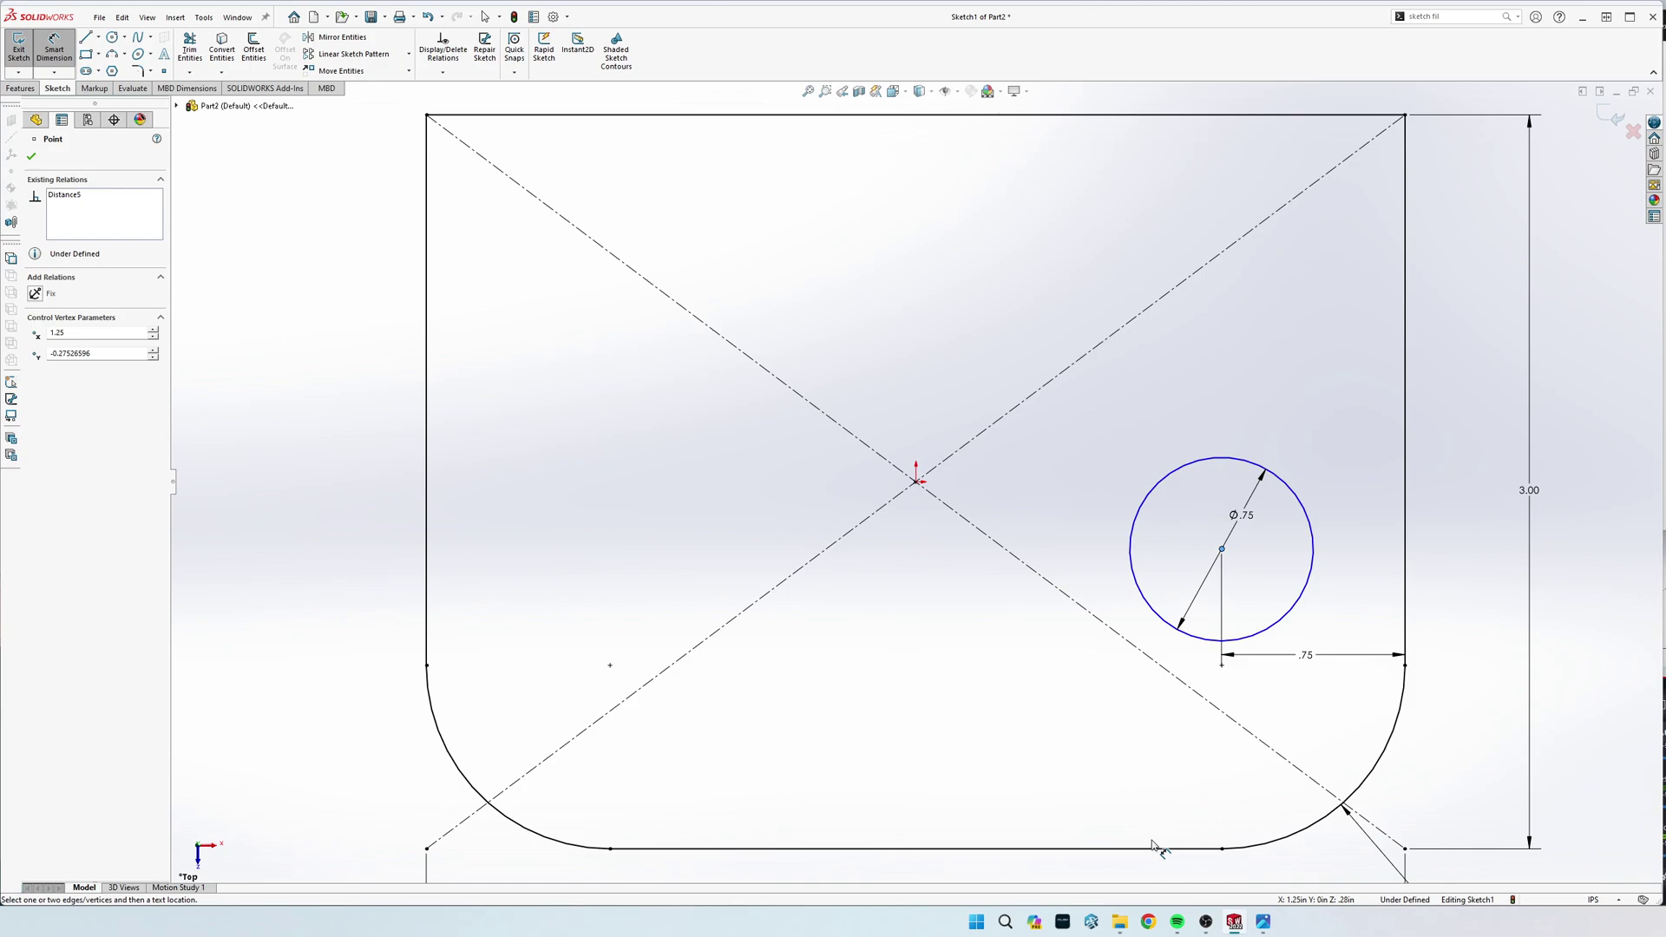
left_click(1163, 850)
left_click(1265, 719)
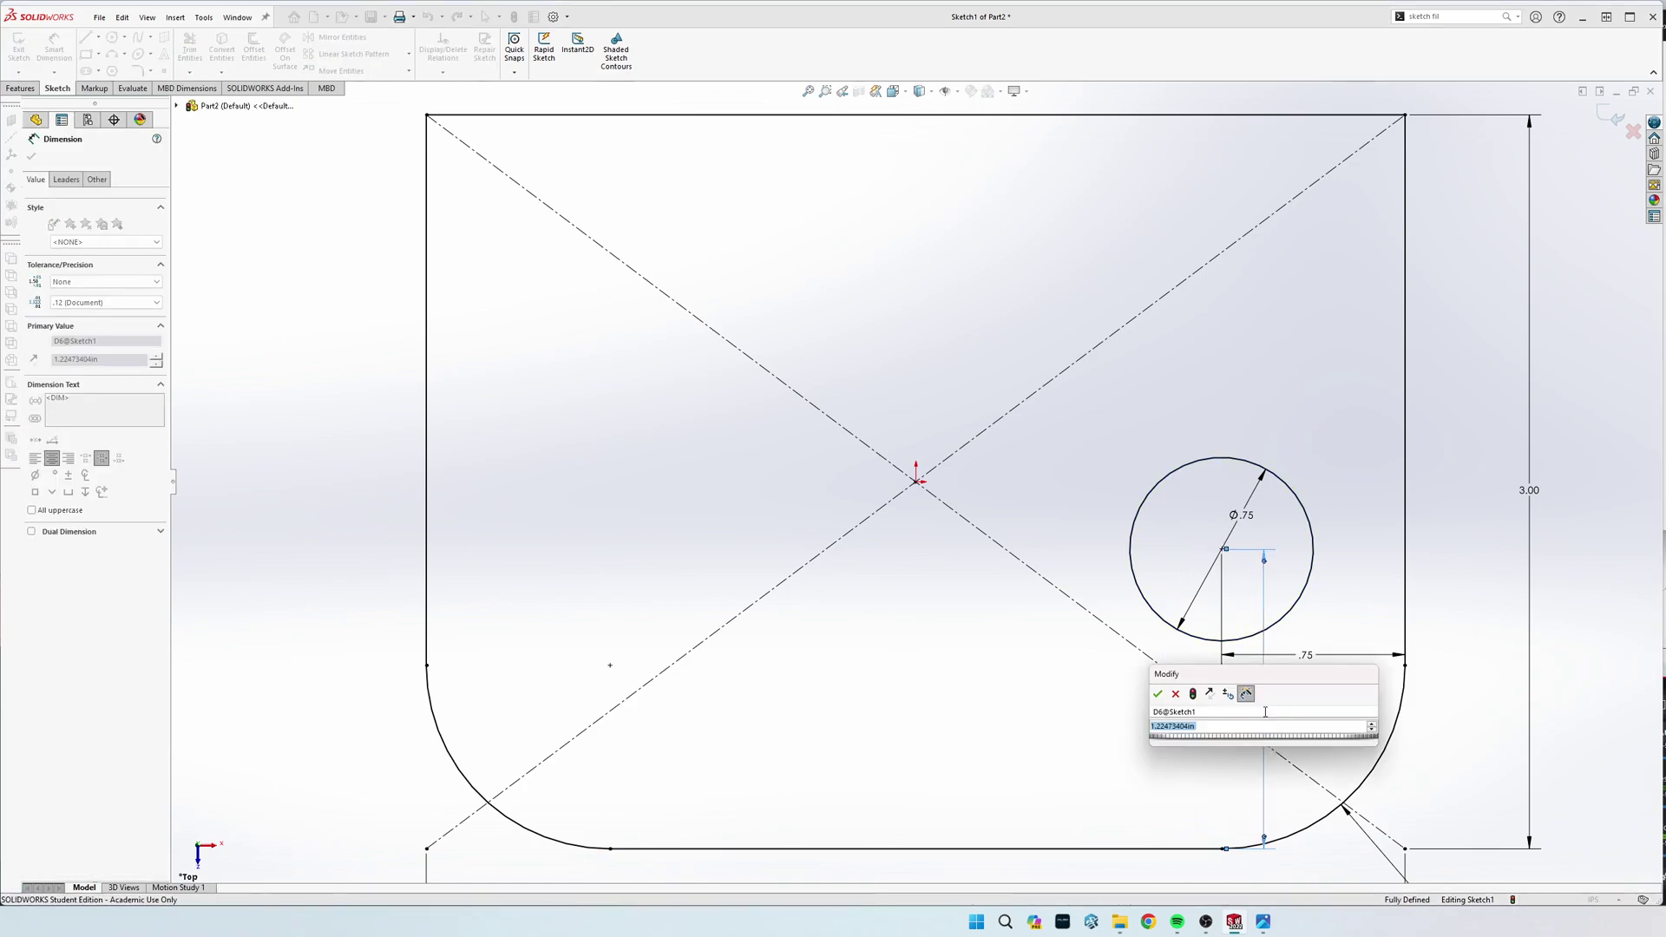
type("1.5")
key("Return")
key("Escape")
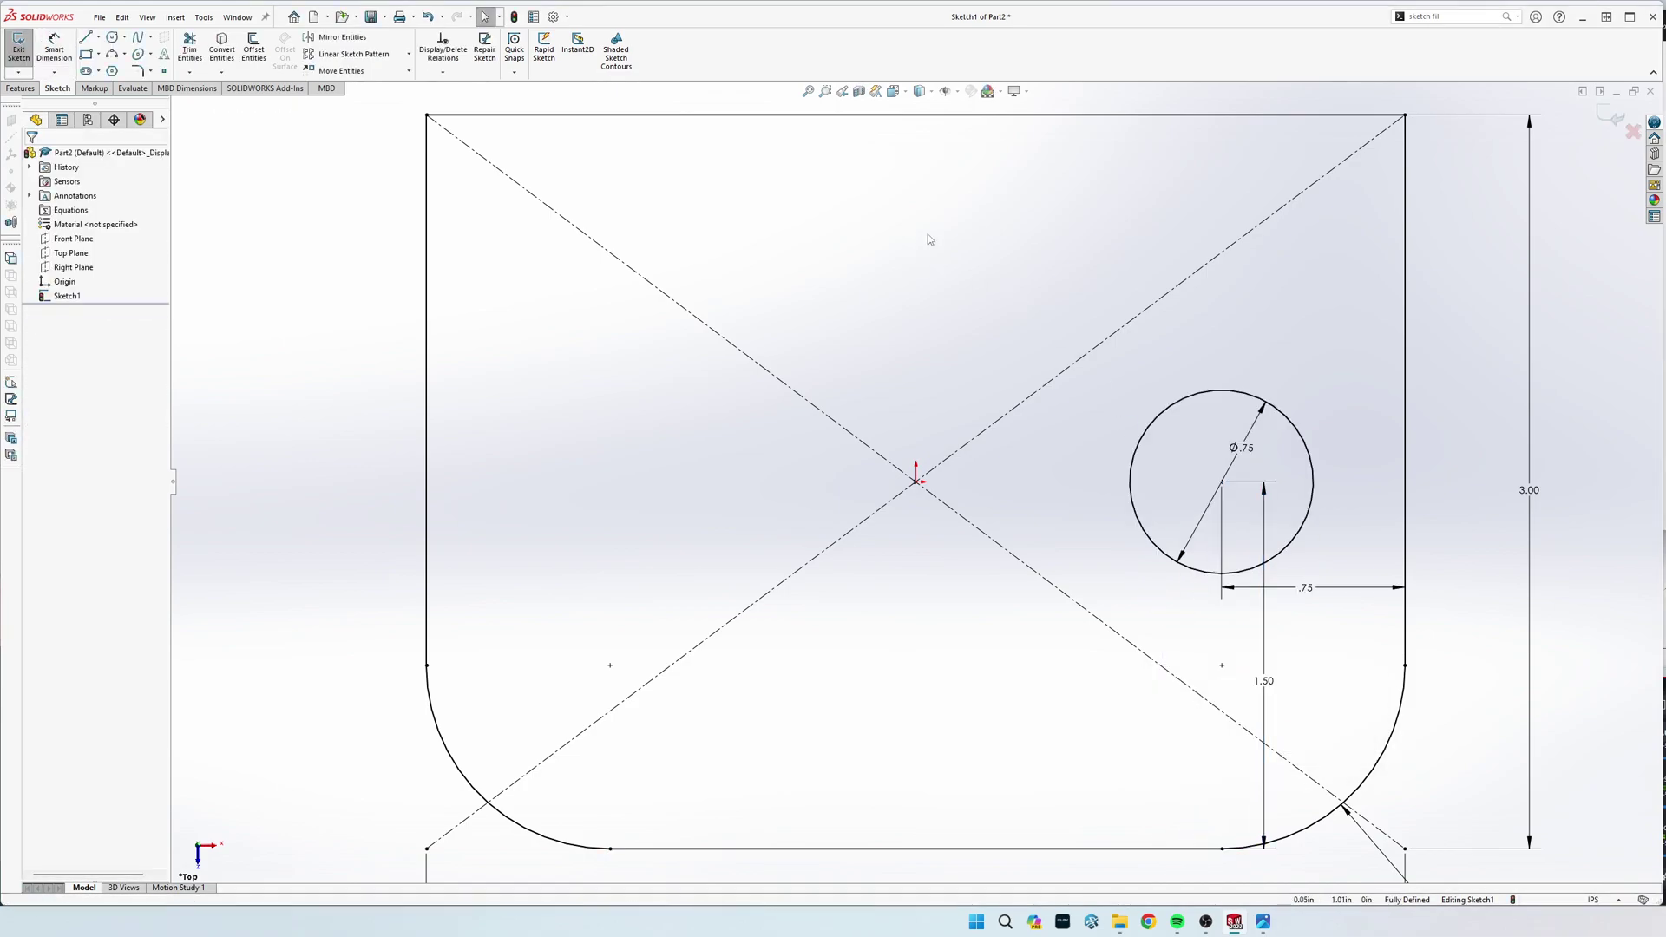
Step: Draw a vertical centreline upward from the origin
key("s")
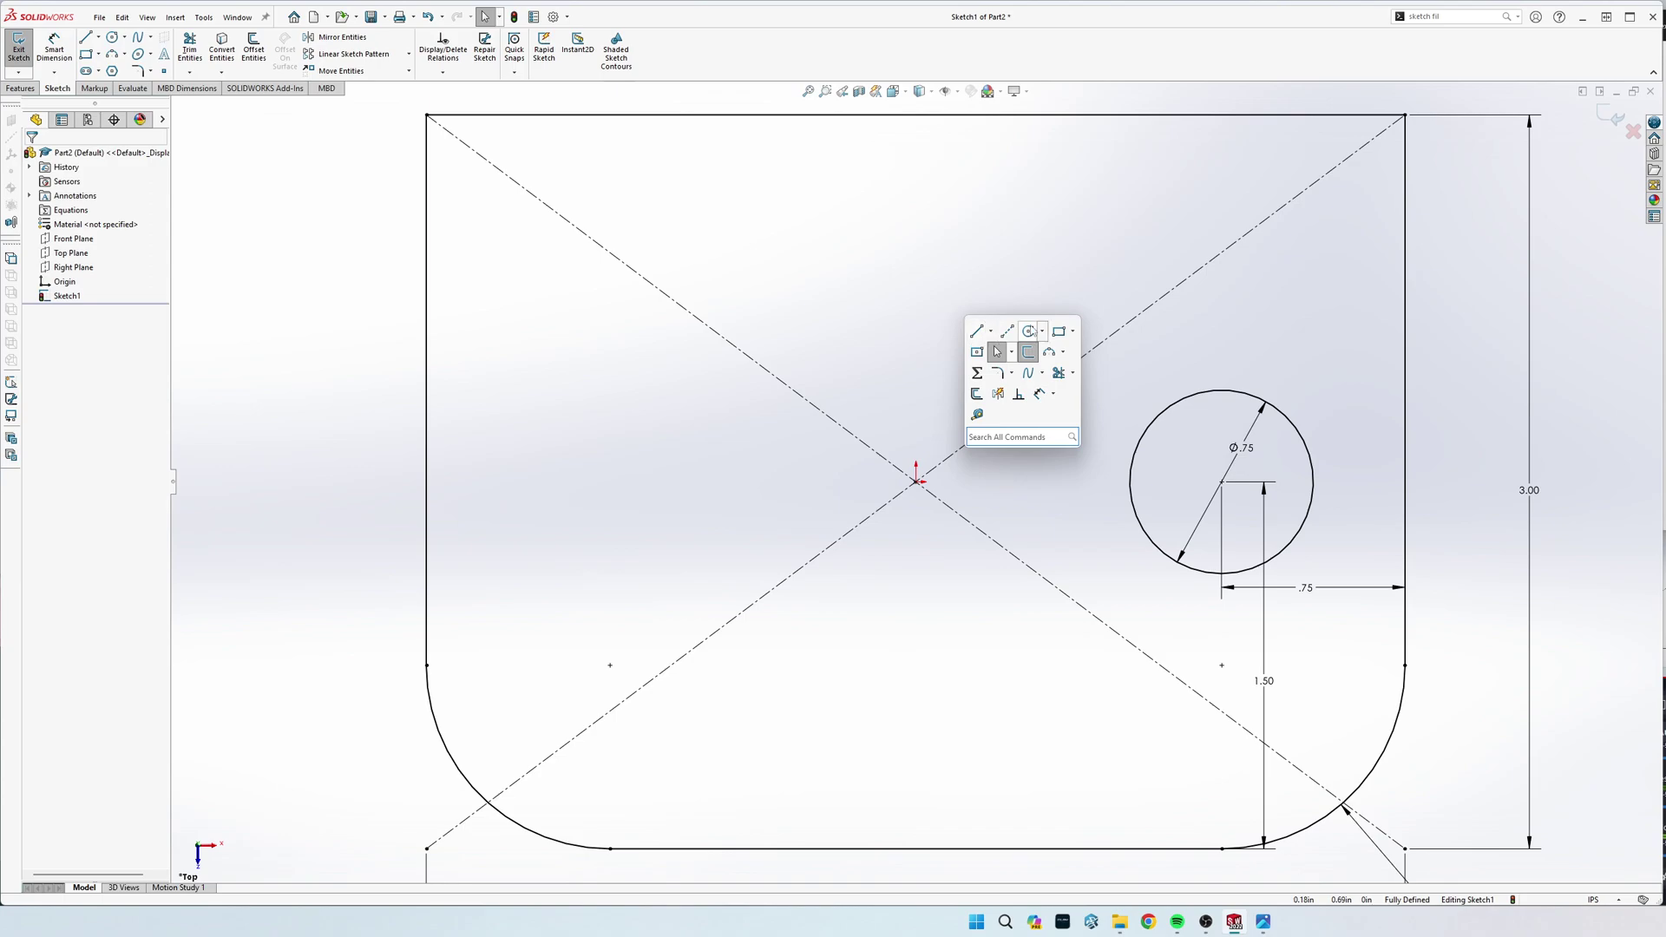
left_click(1008, 333)
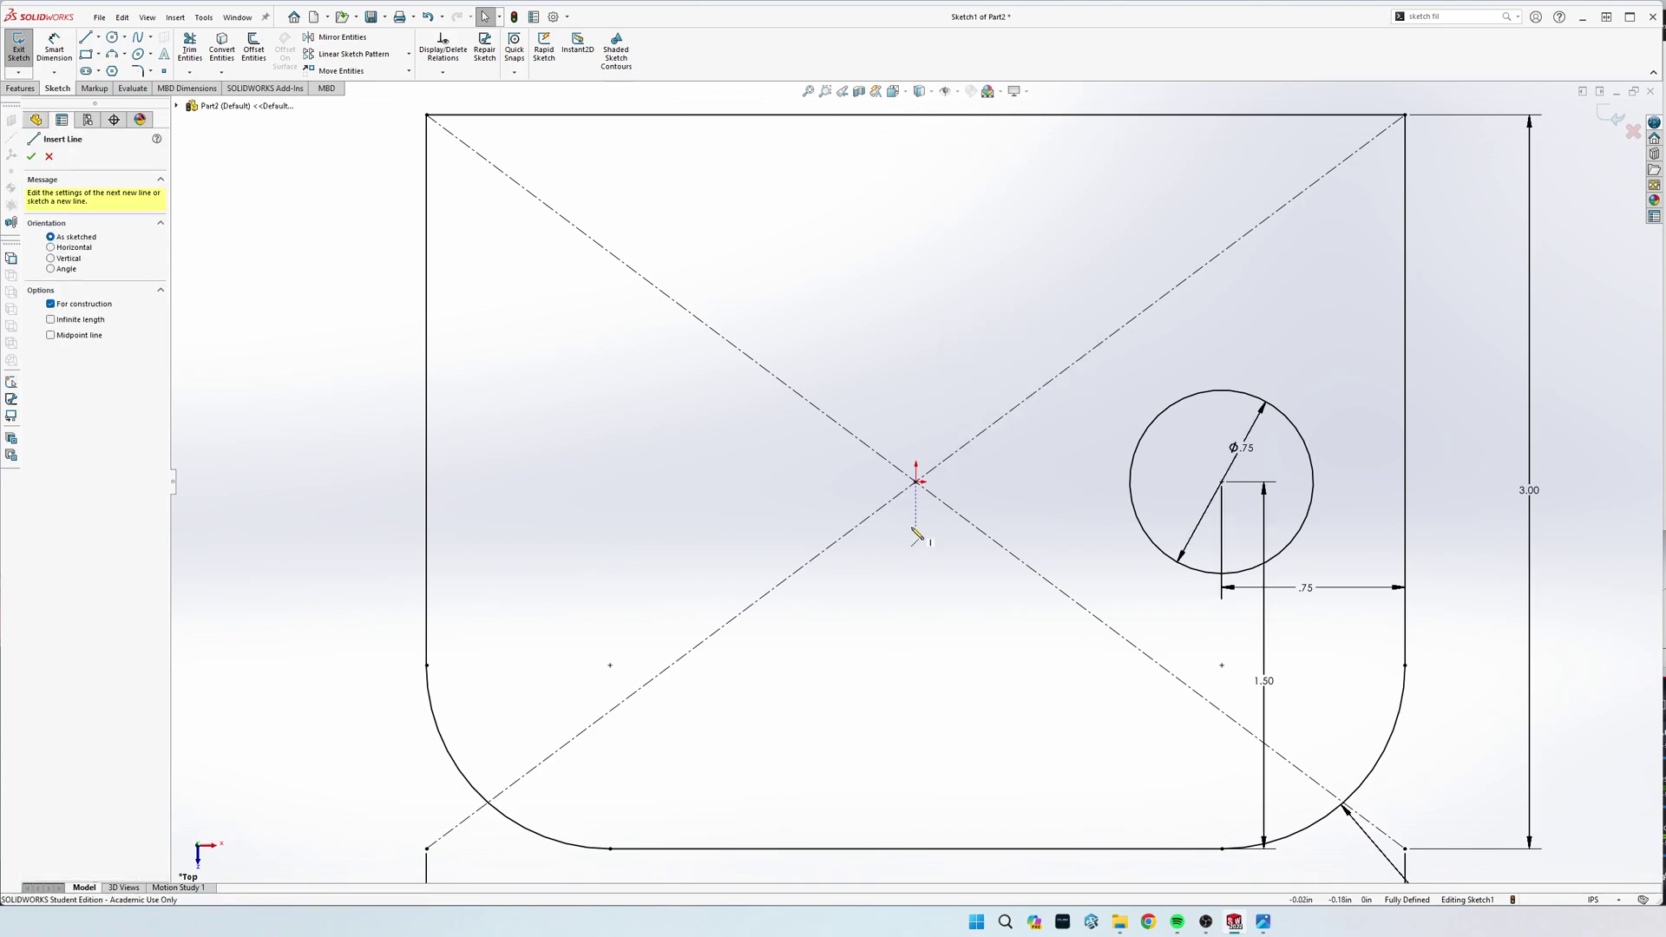
left_click(917, 480)
left_click(917, 237)
key("Escape")
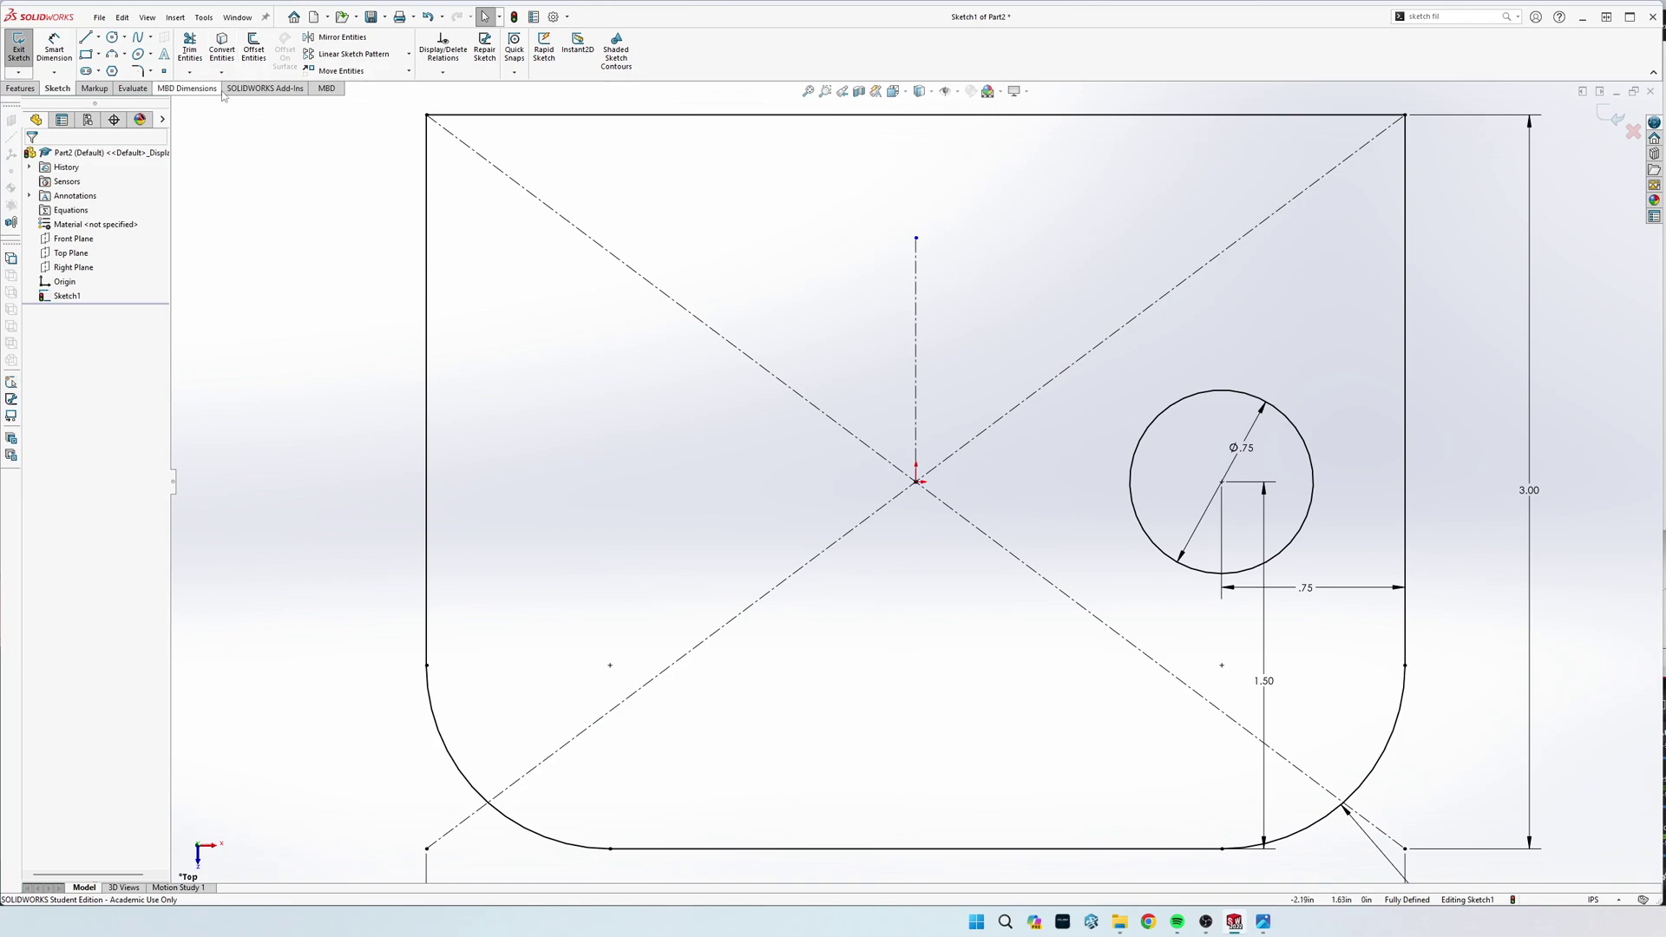
Step: Mirror the Ø.75 circle about the vertical centreline onto the plate's left side
left_click(329, 42)
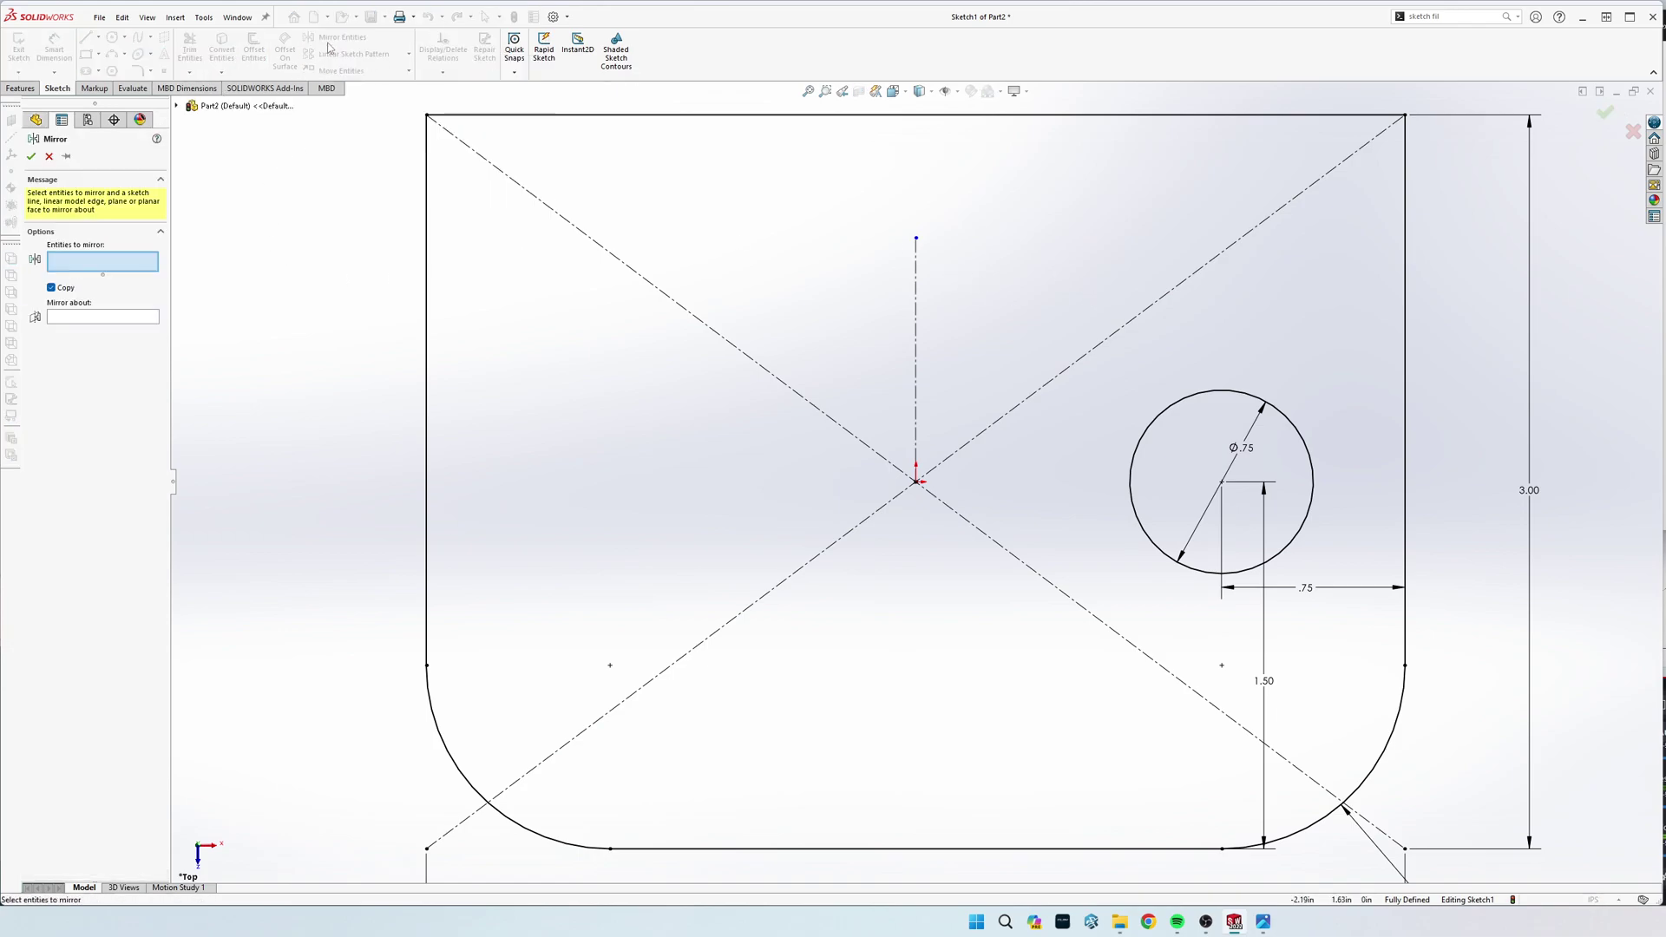
left_click(1192, 398)
left_click(83, 319)
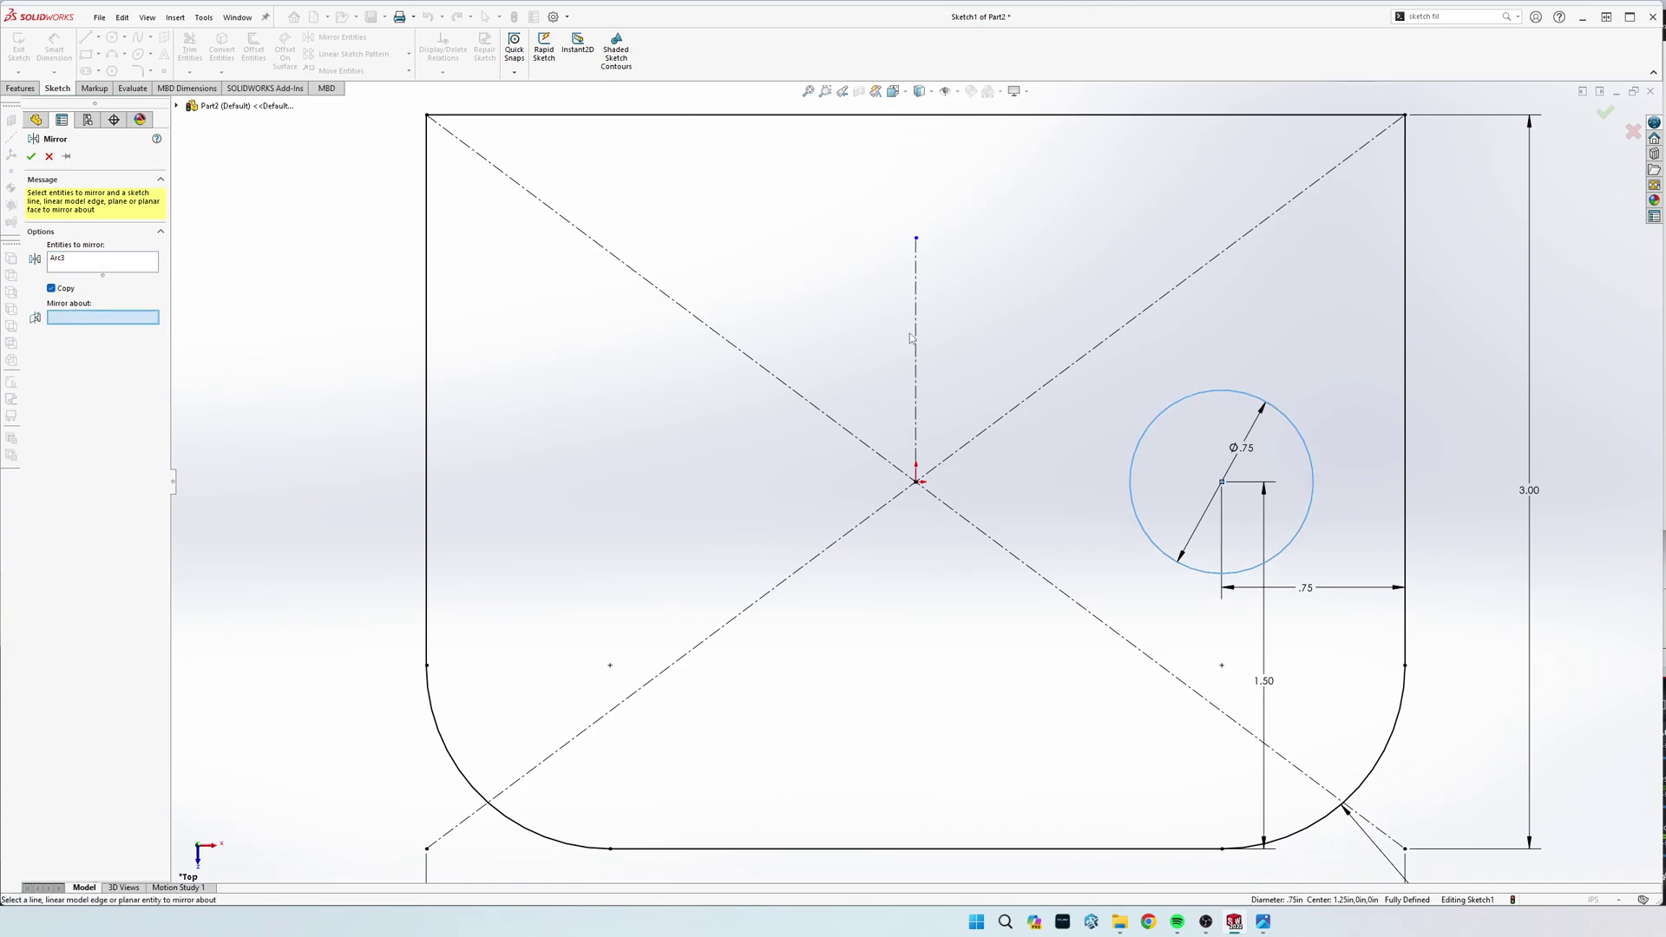
left_click(915, 337)
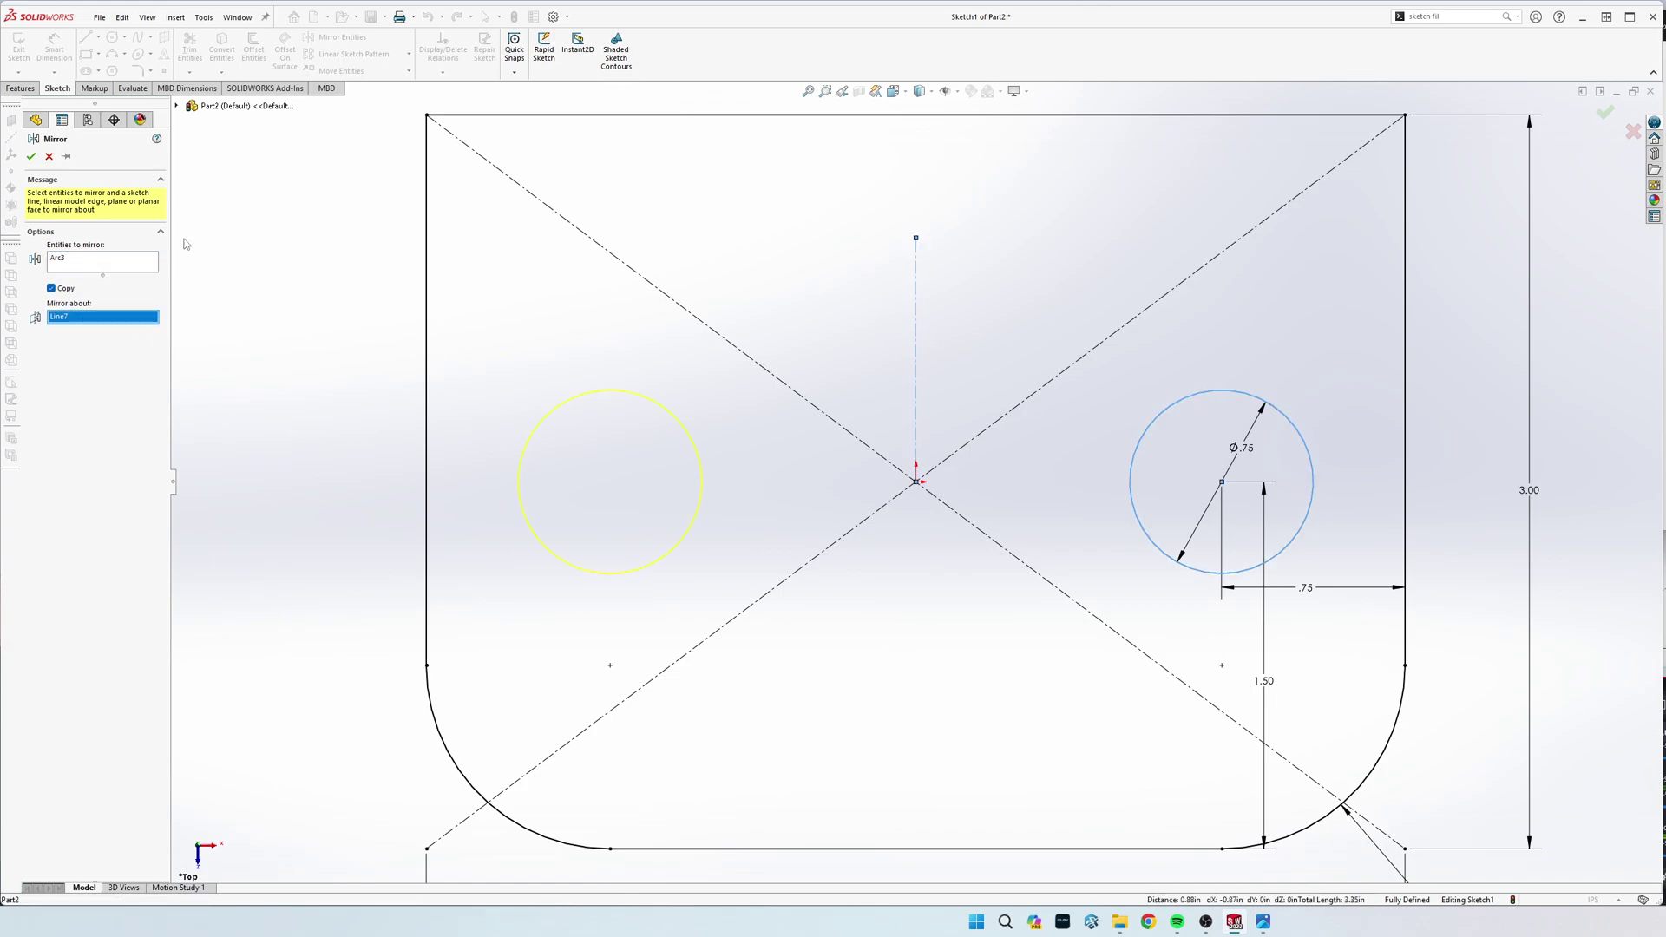
left_click(31, 156)
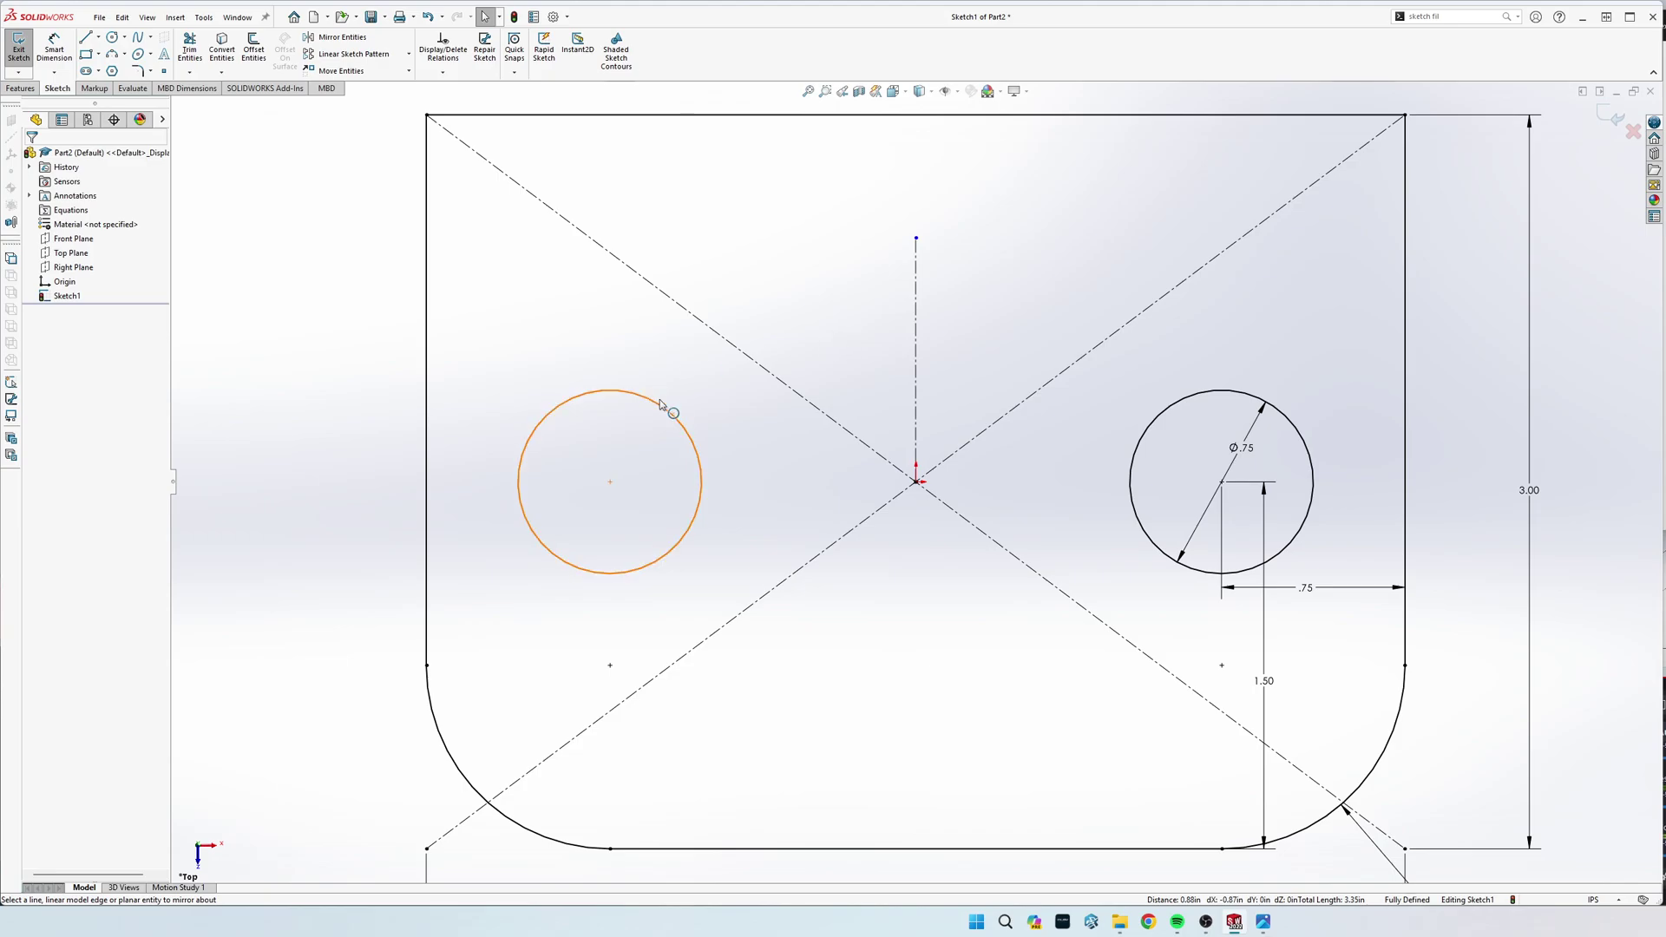
Step: Extrude Sketch1 mid-plane to a 1.00 in depth as Boss-Extrude1
left_click(16, 89)
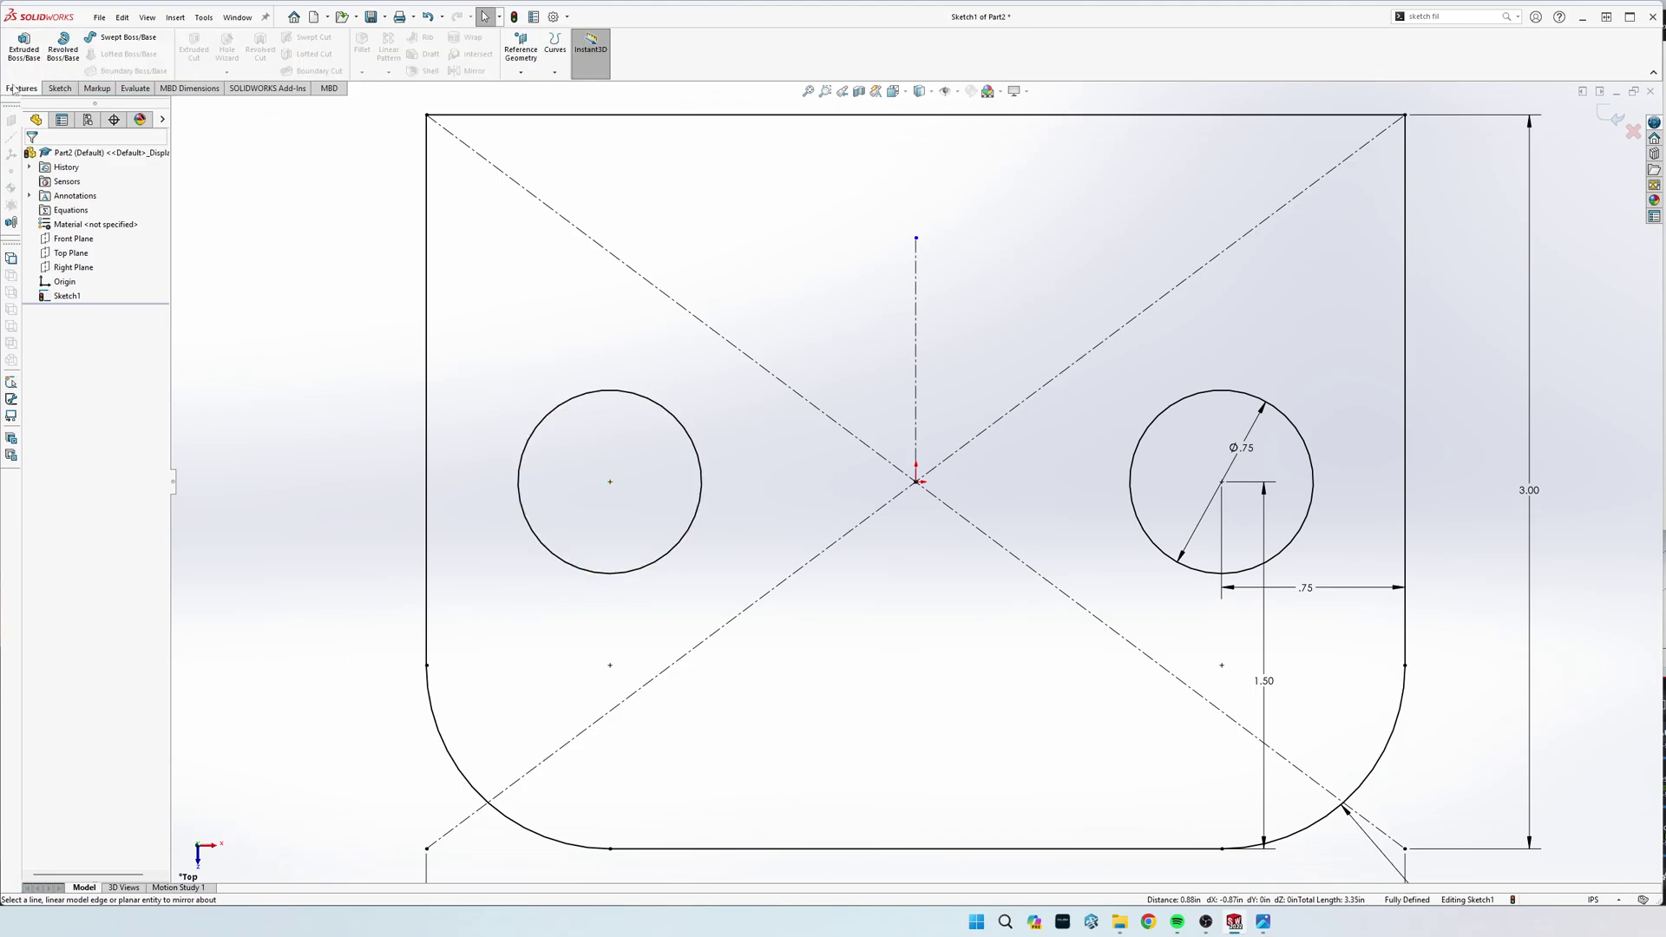
left_click(23, 46)
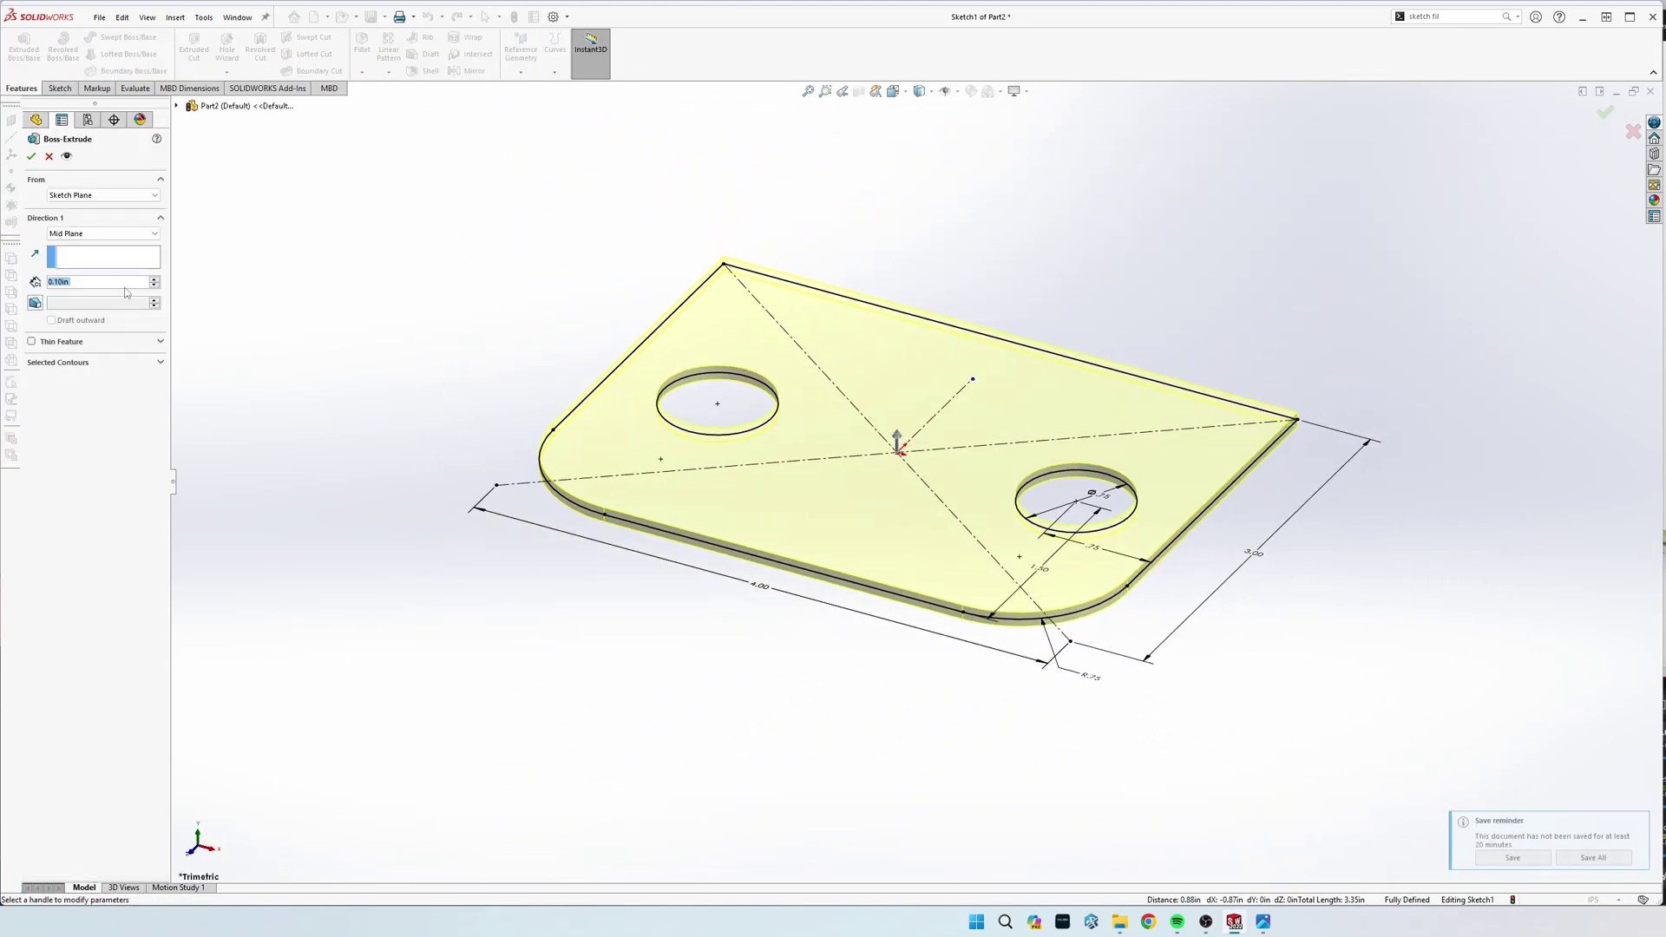
type("1")
key("Return")
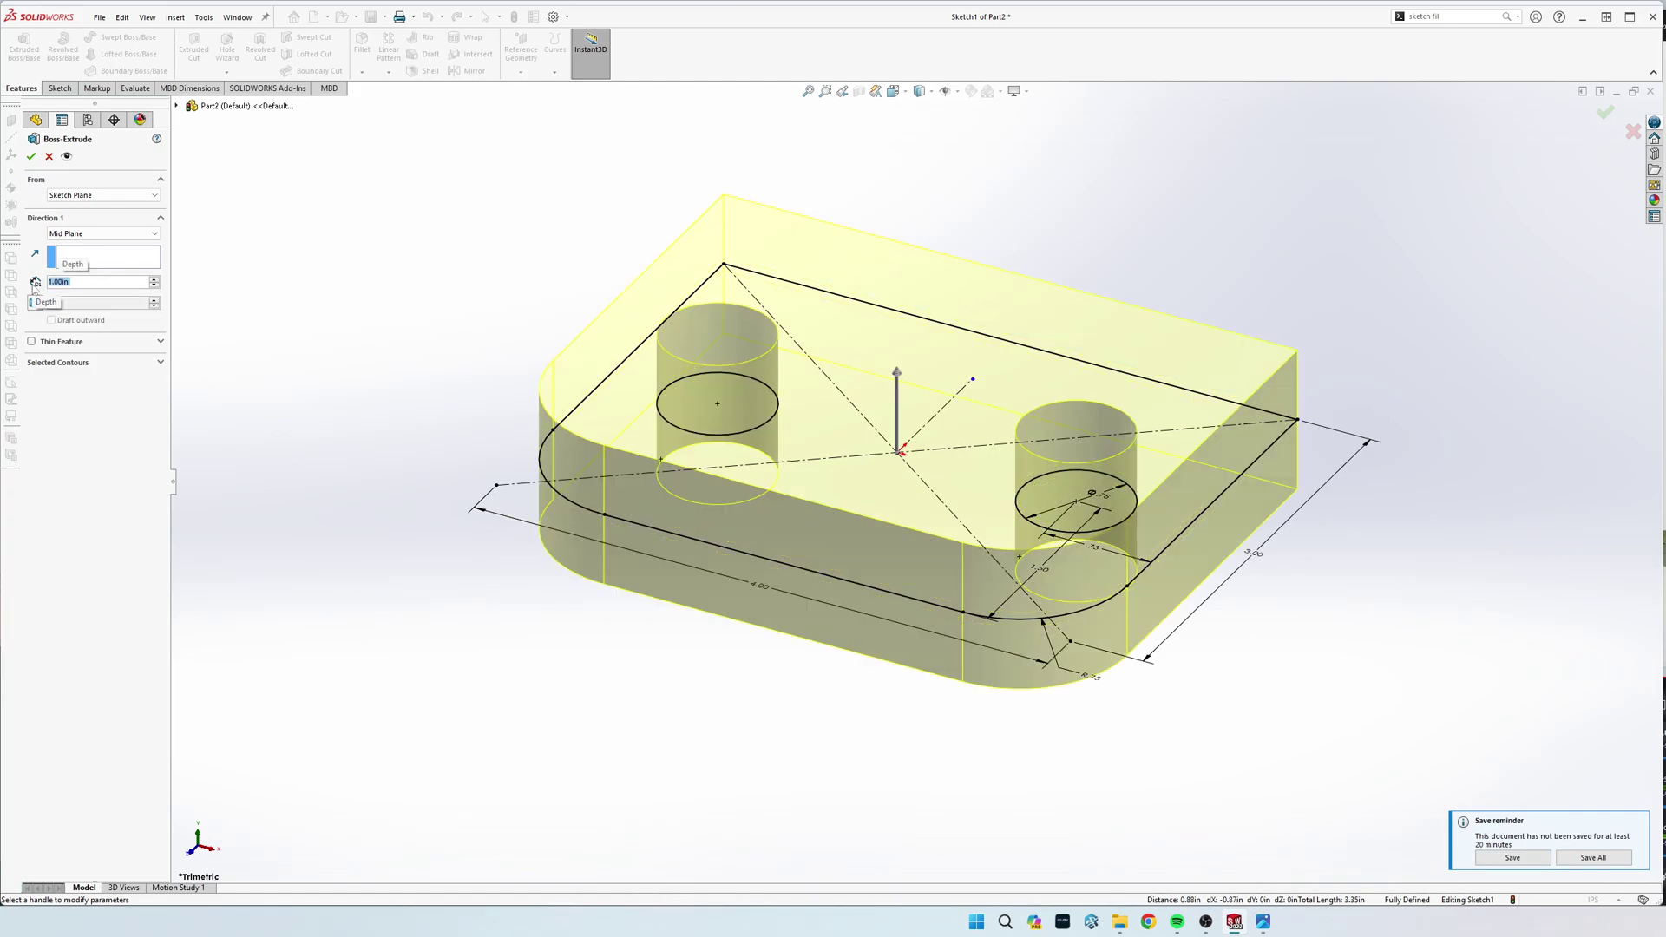
left_click(31, 156)
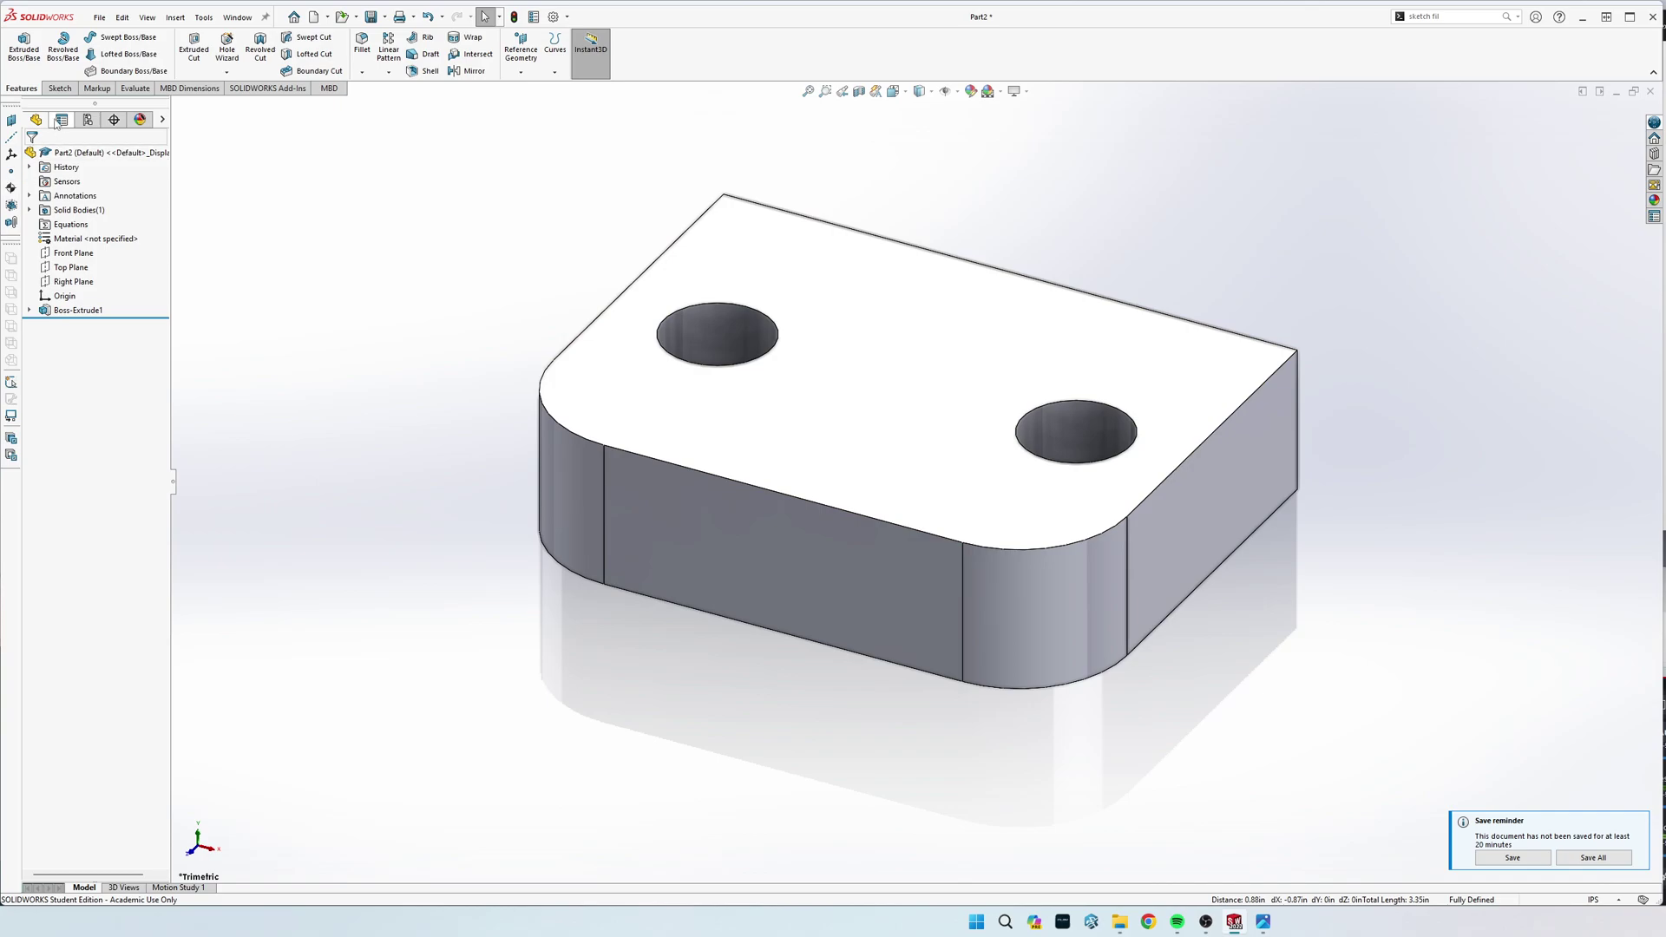
Step: Start Sketch2 on the Right Plane selected in the FeatureManager
left_click(59, 88)
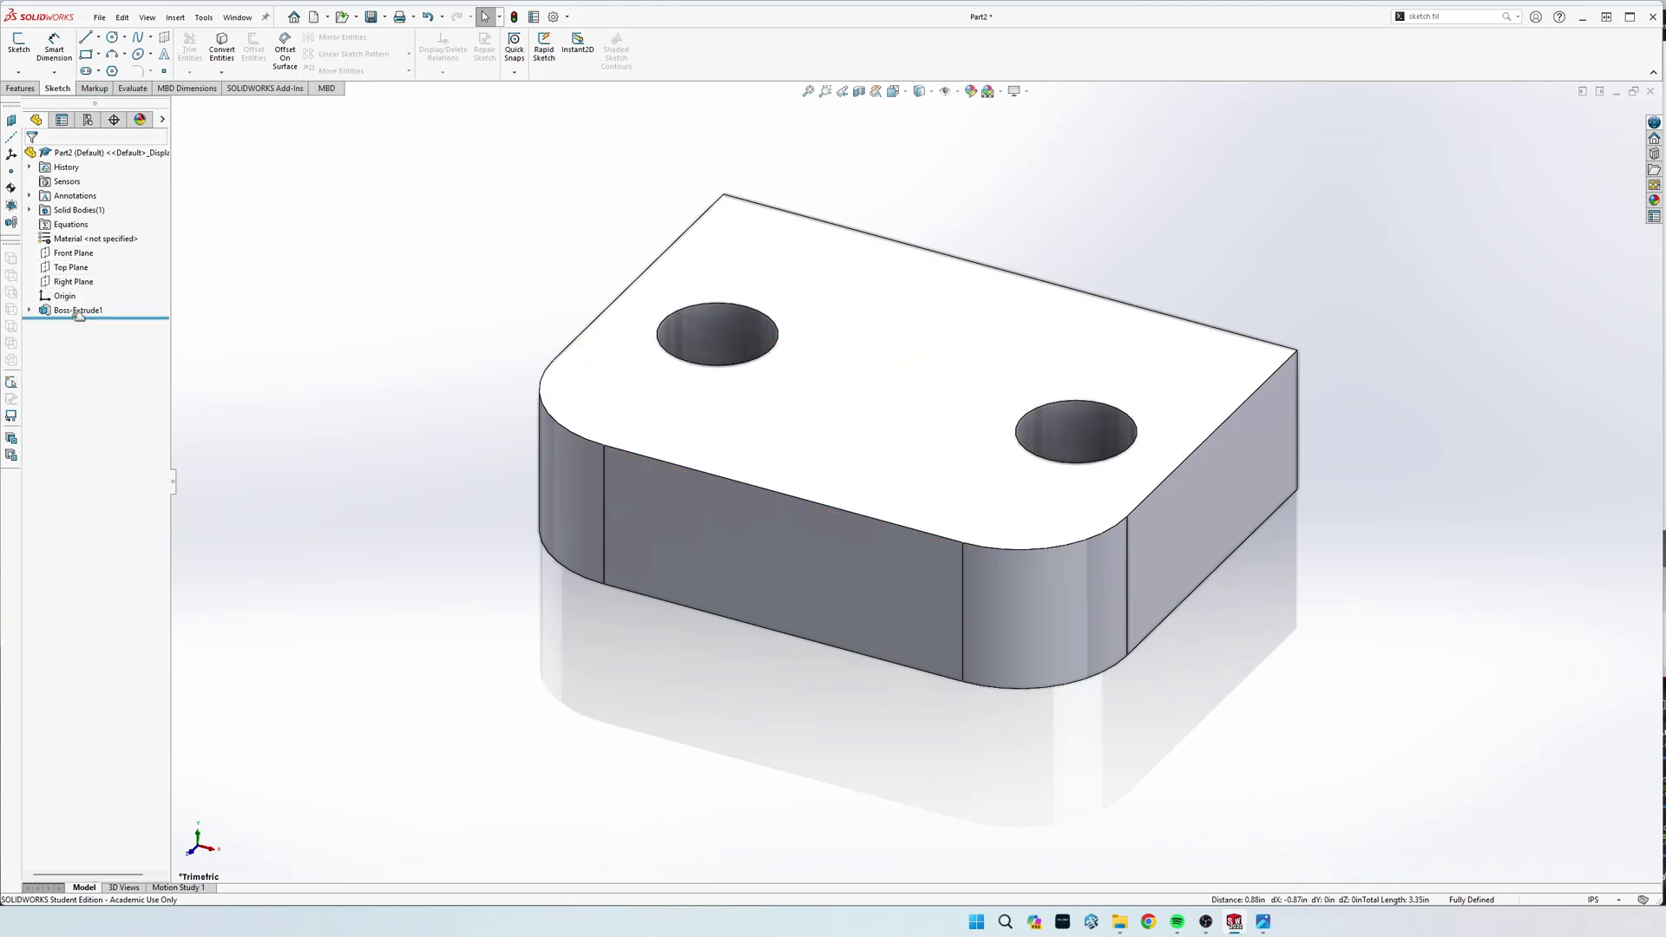
left_click(76, 287)
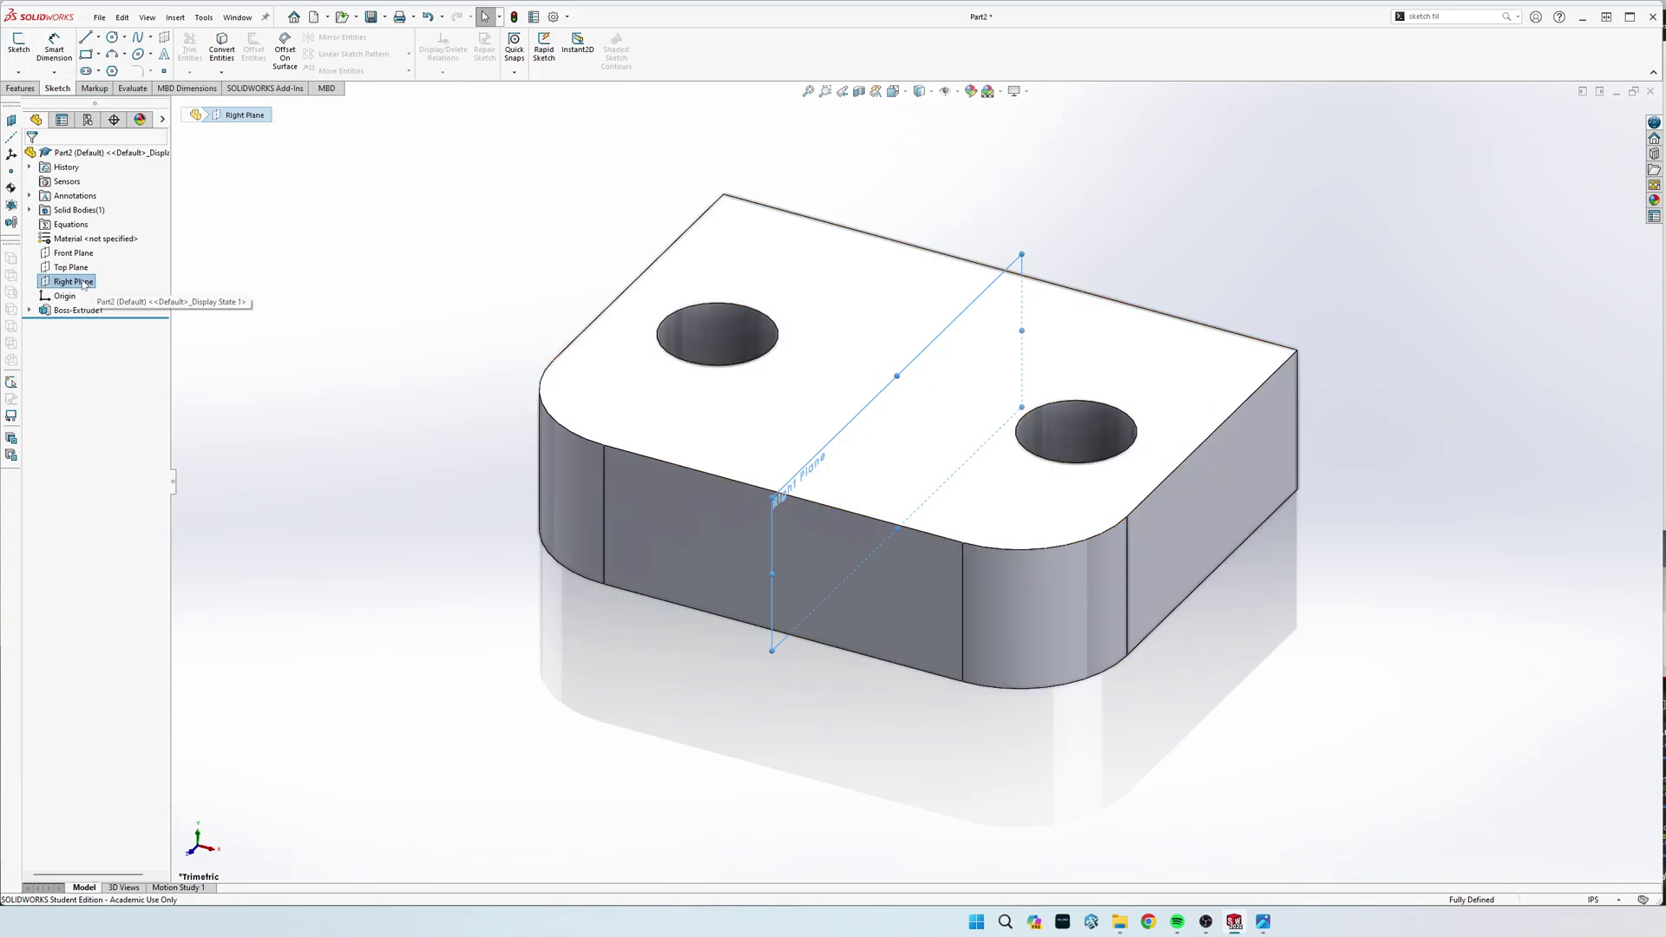
right_click(84, 284)
left_click(96, 261)
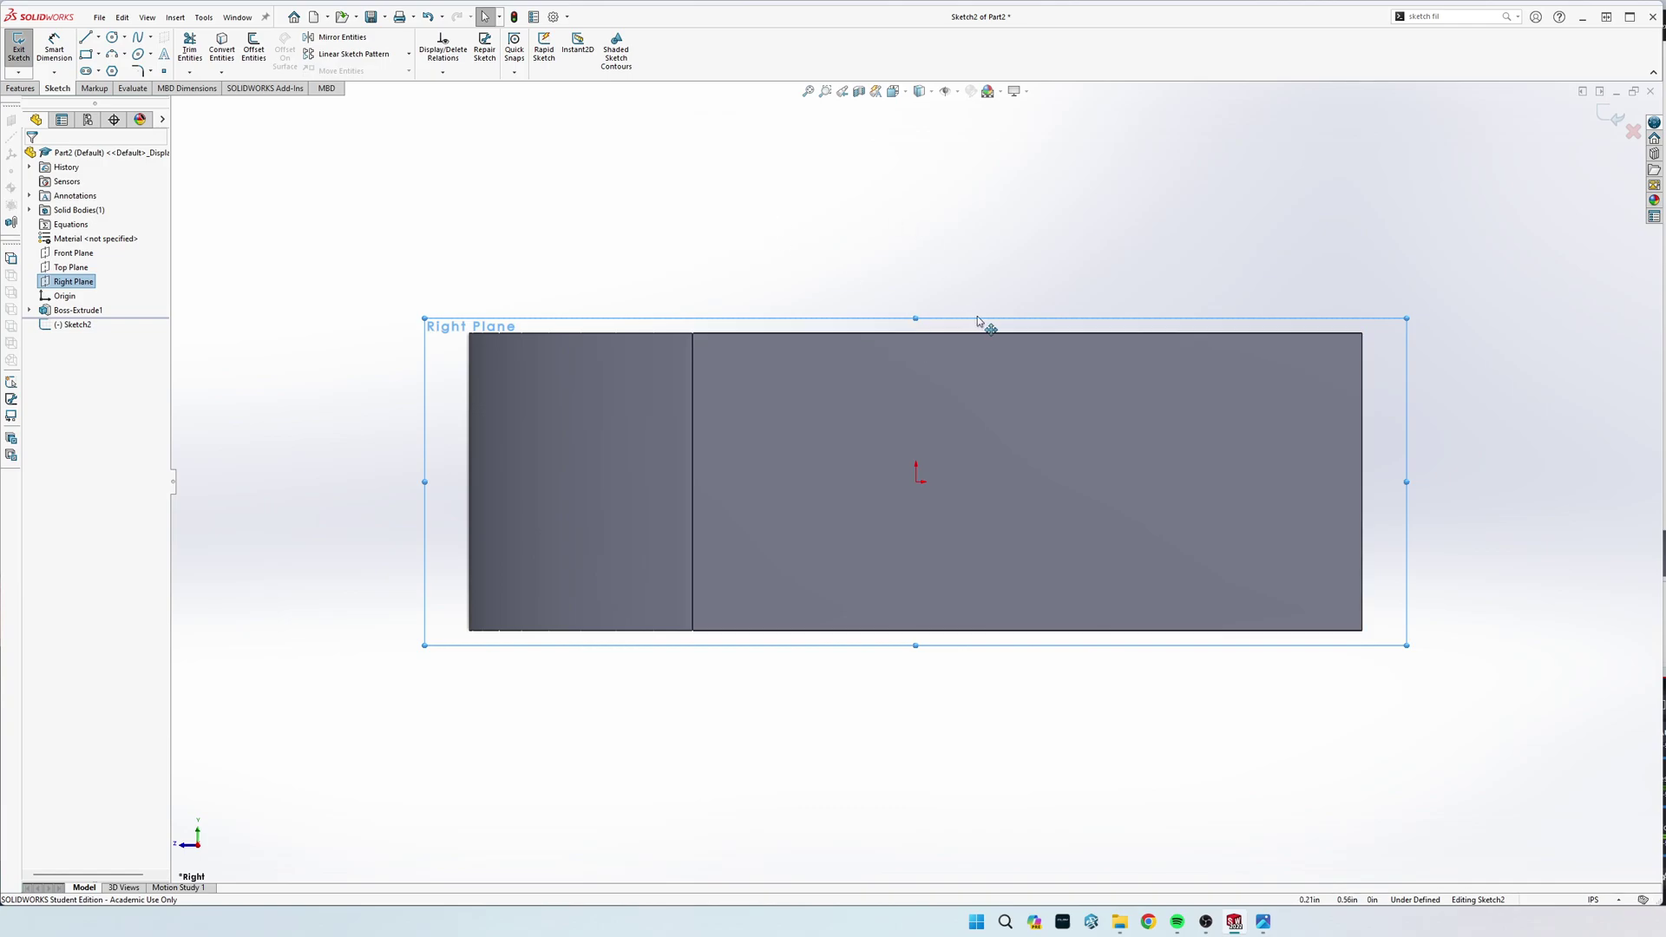
Step: Pick the Line tool and glance at the Anchor Base reference drawing
key("s")
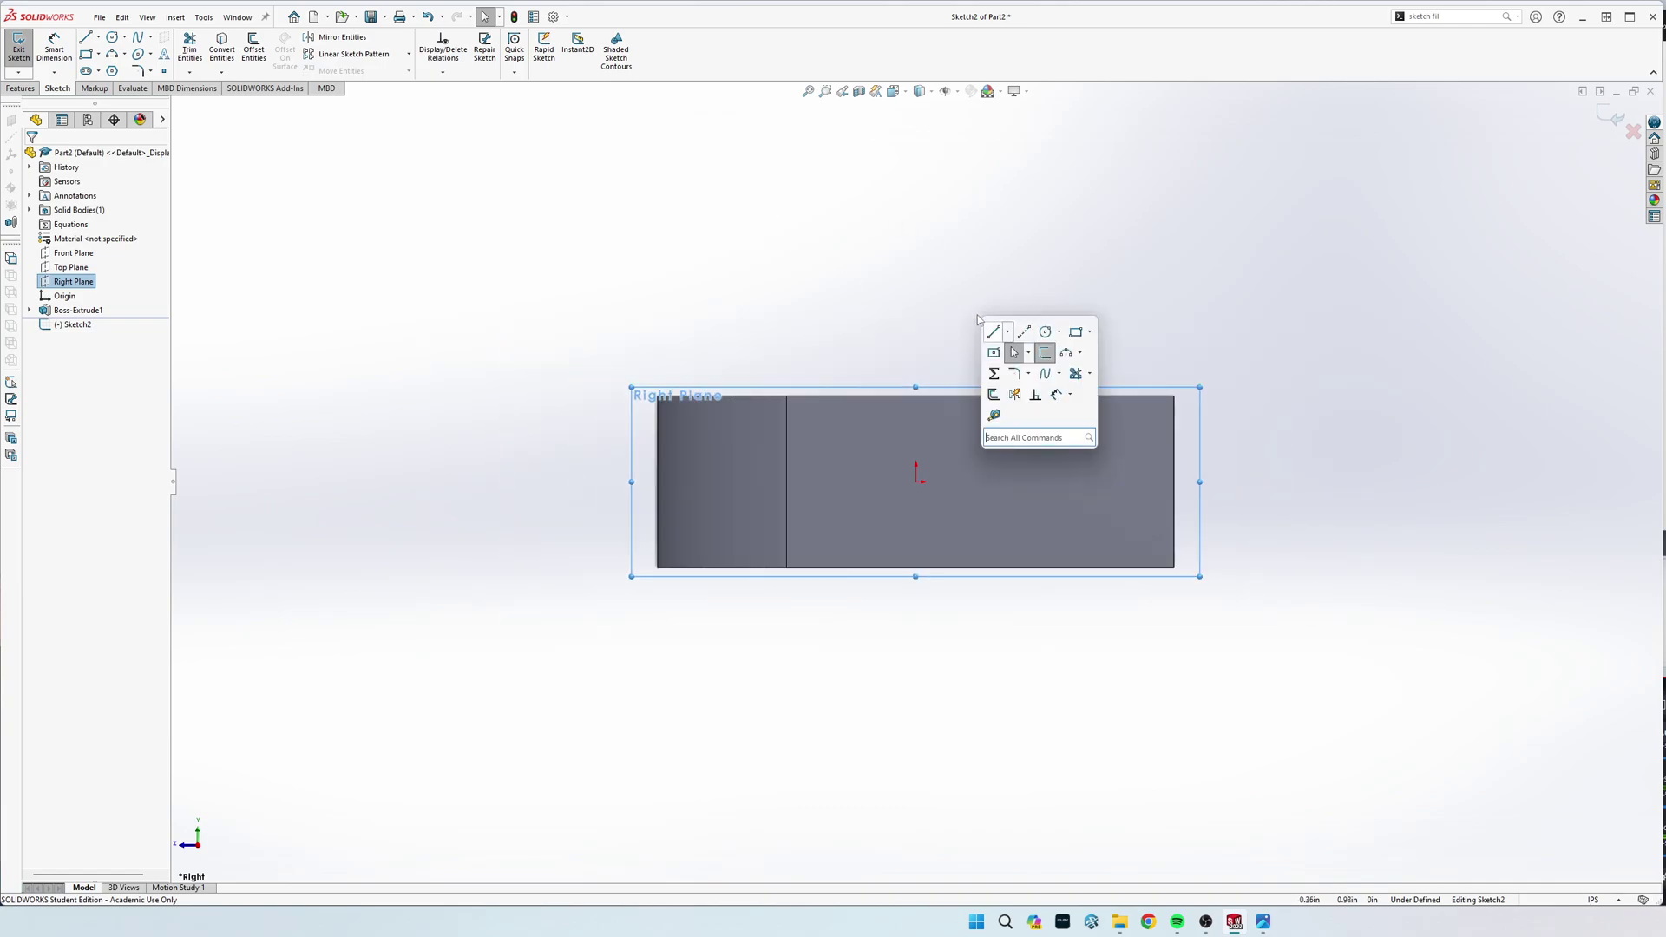
left_click(993, 332)
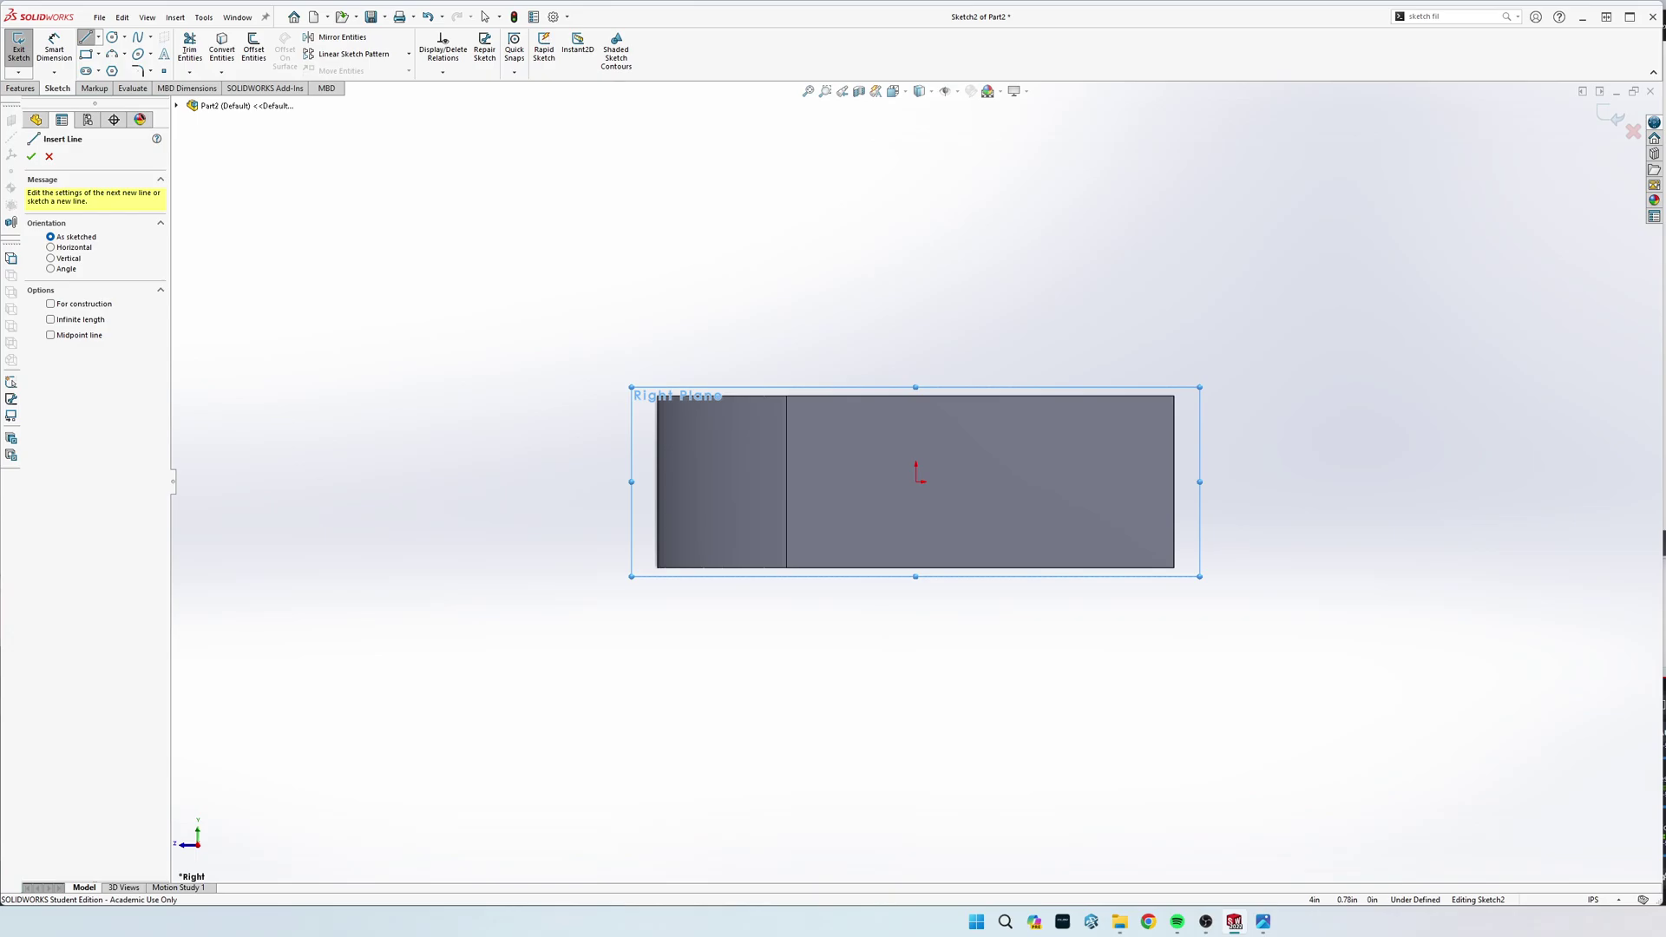
key("alt+Tab")
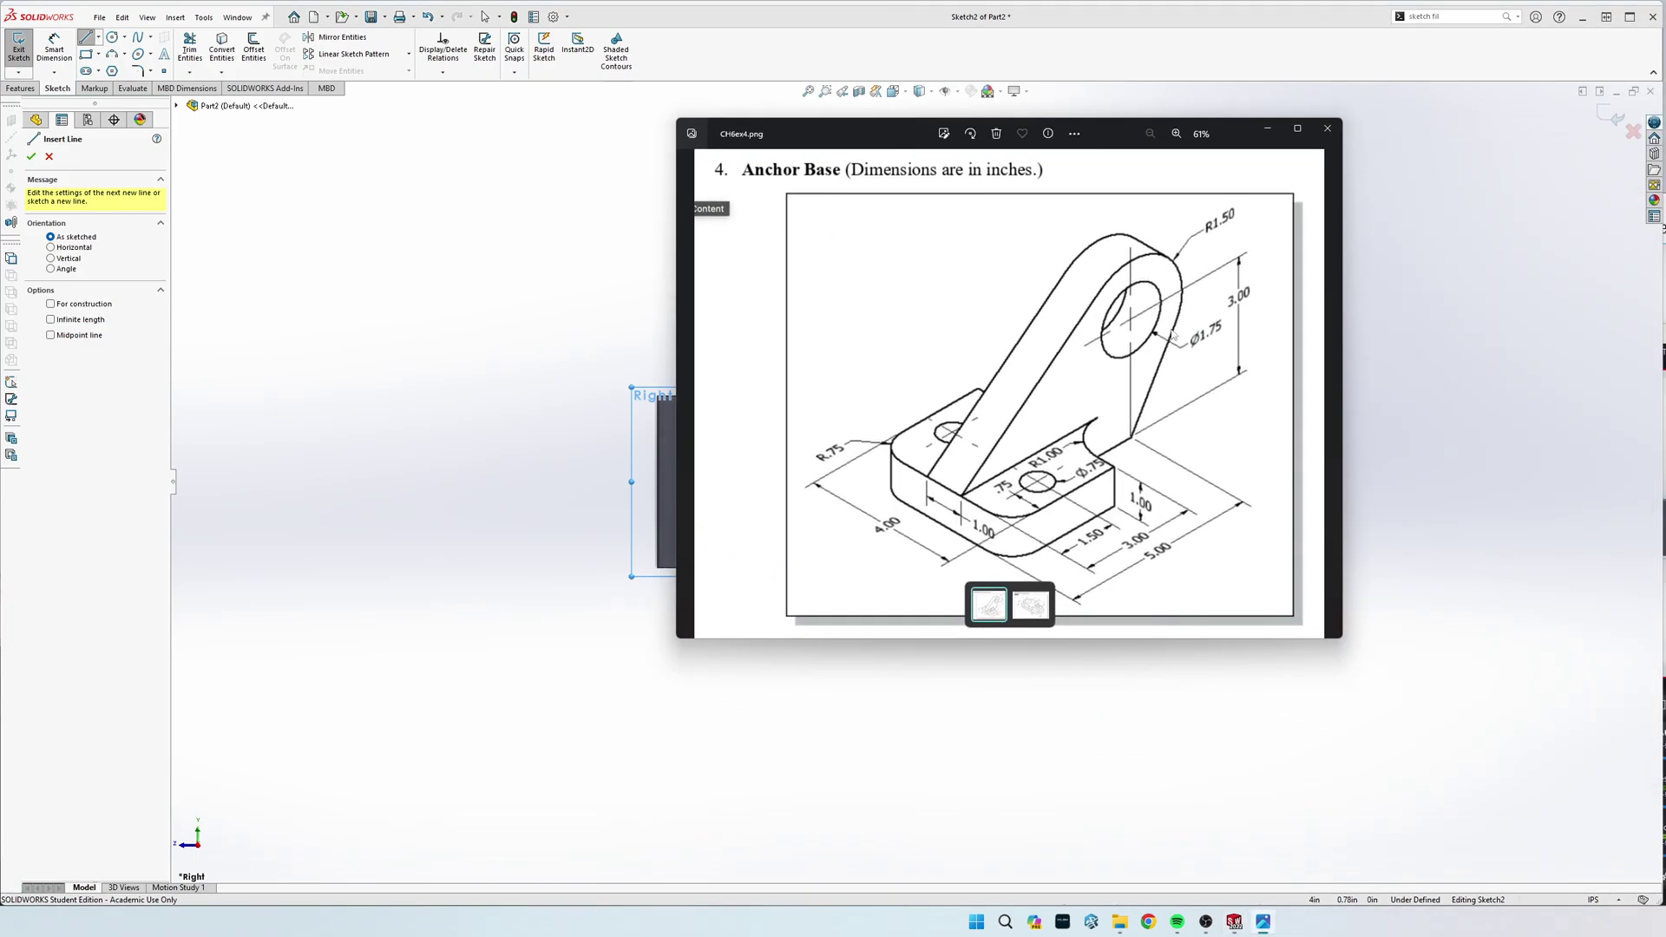
mouse_move(782, 133)
left_mouse_down()
mouse_move(1631, 52)
mouse_move(1662, 15)
left_mouse_up()
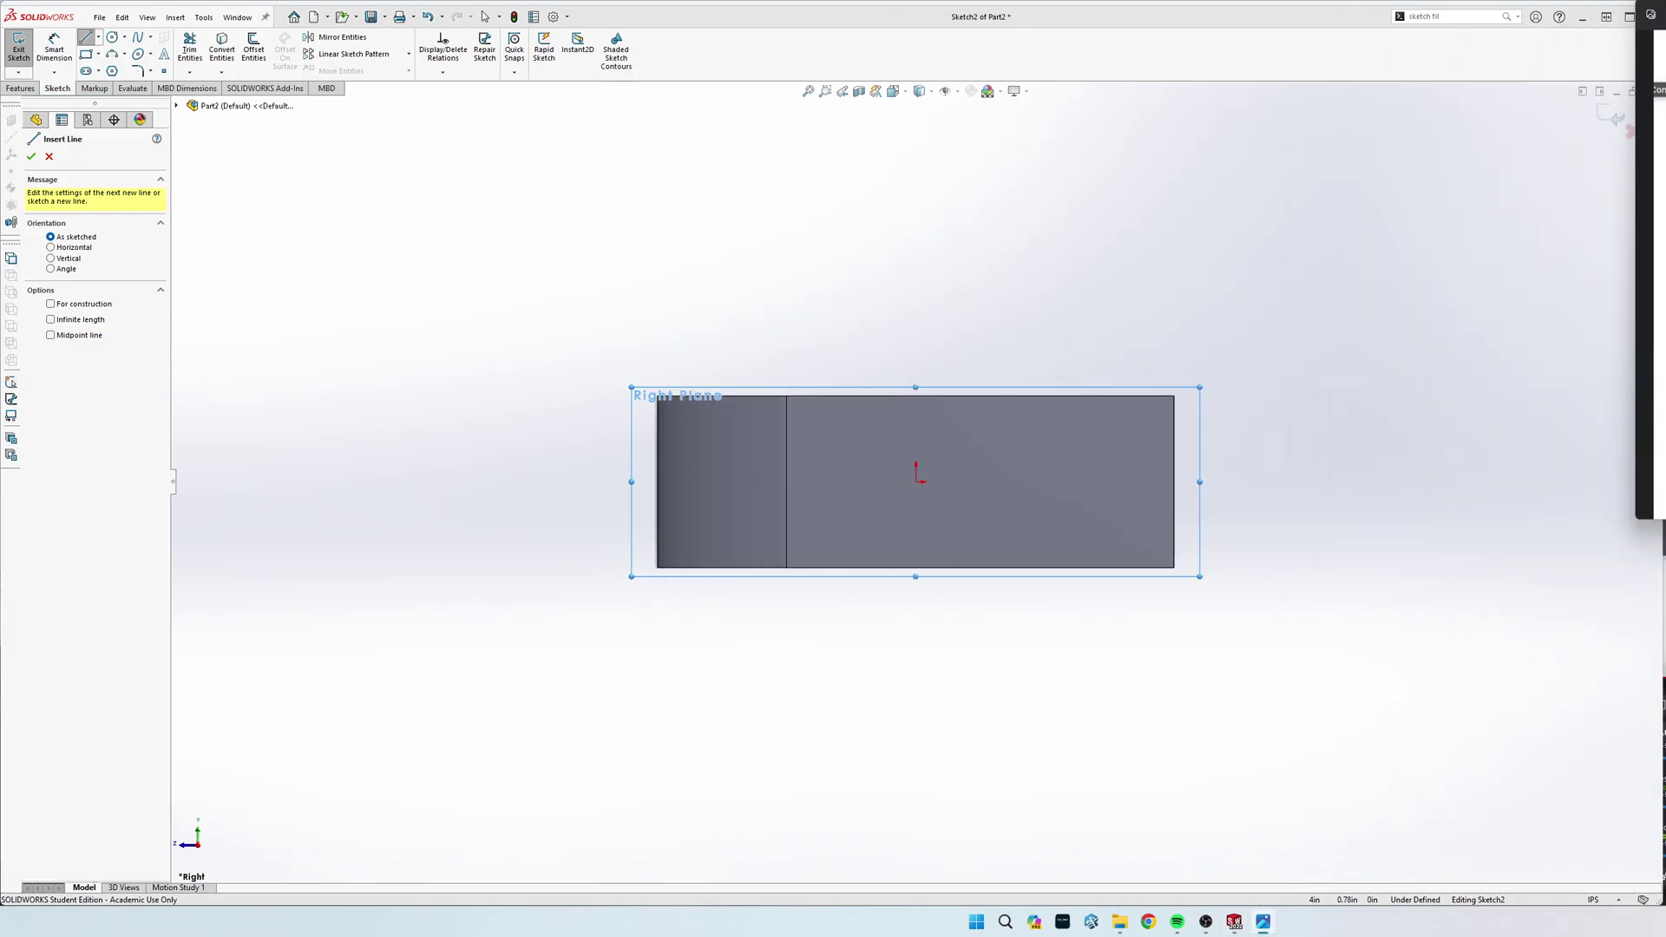
Step: Draw the upright outline: slanted line, tangent arc, line down, and line back to the block corner
left_click(658, 396)
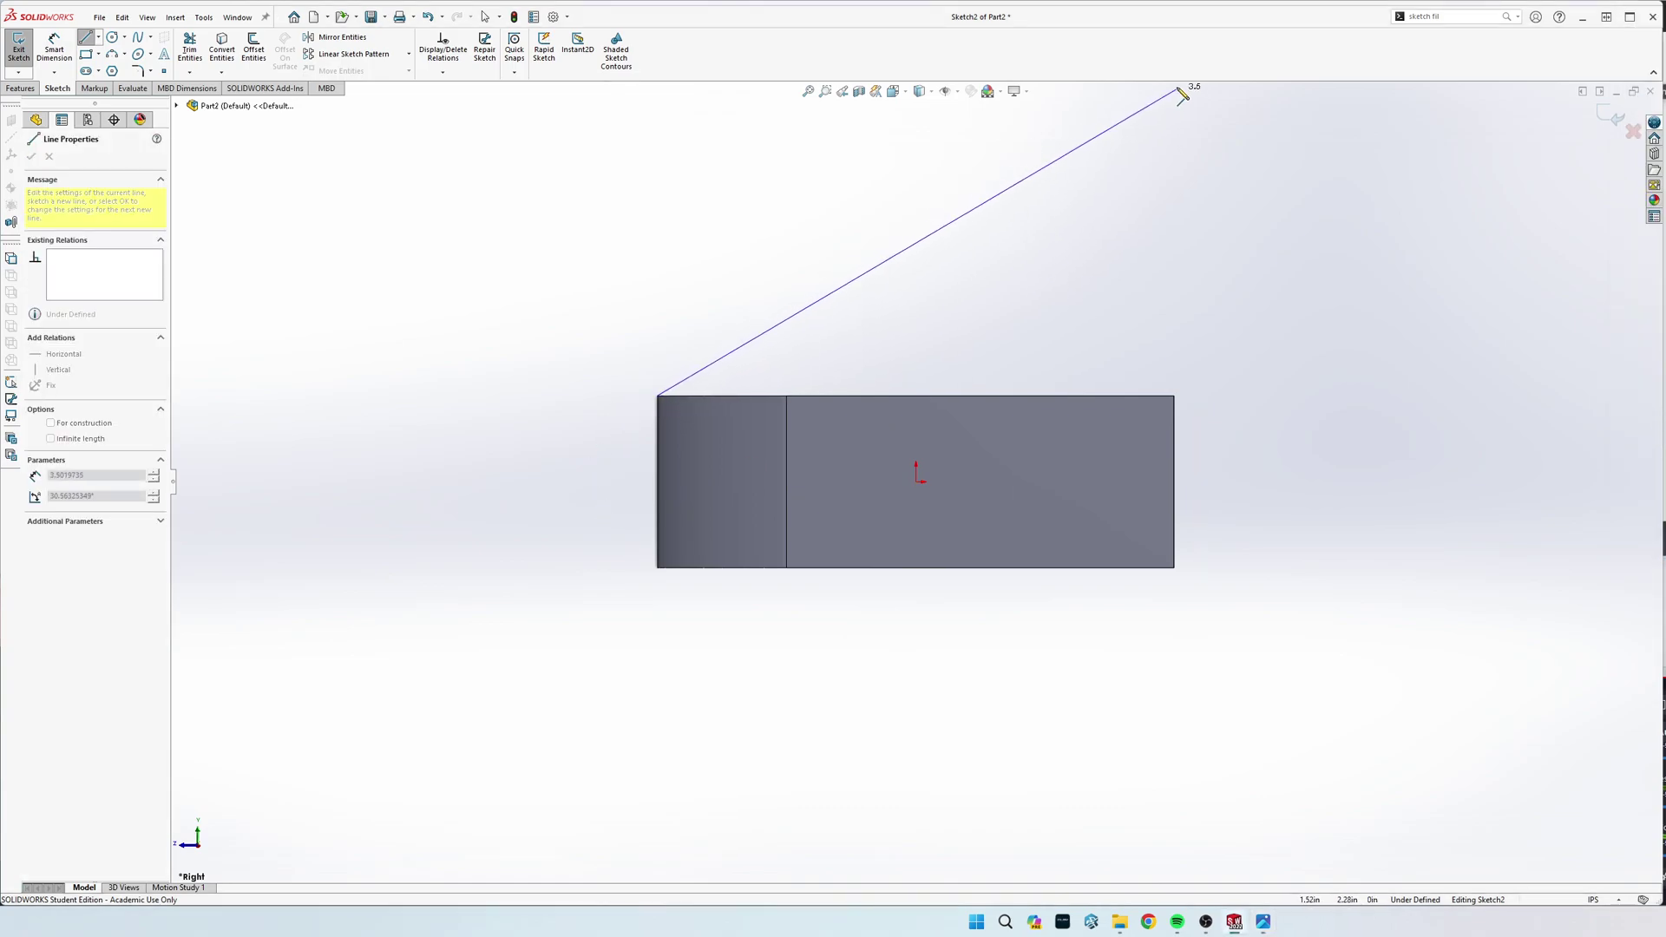
key("z")
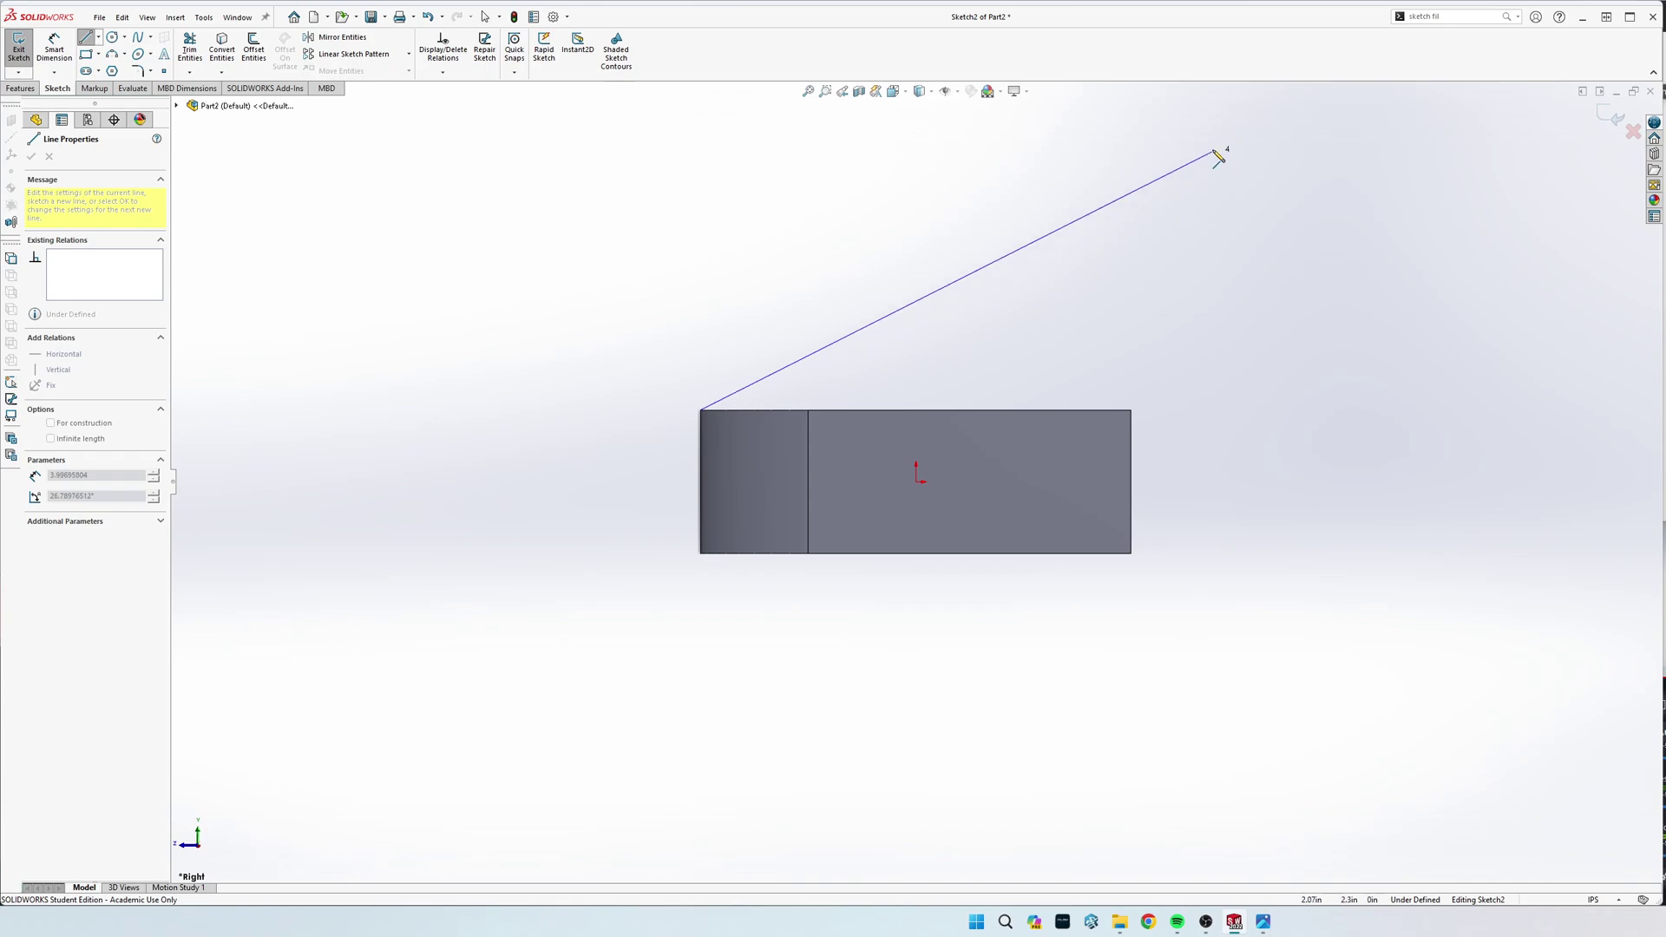
left_click(1212, 113)
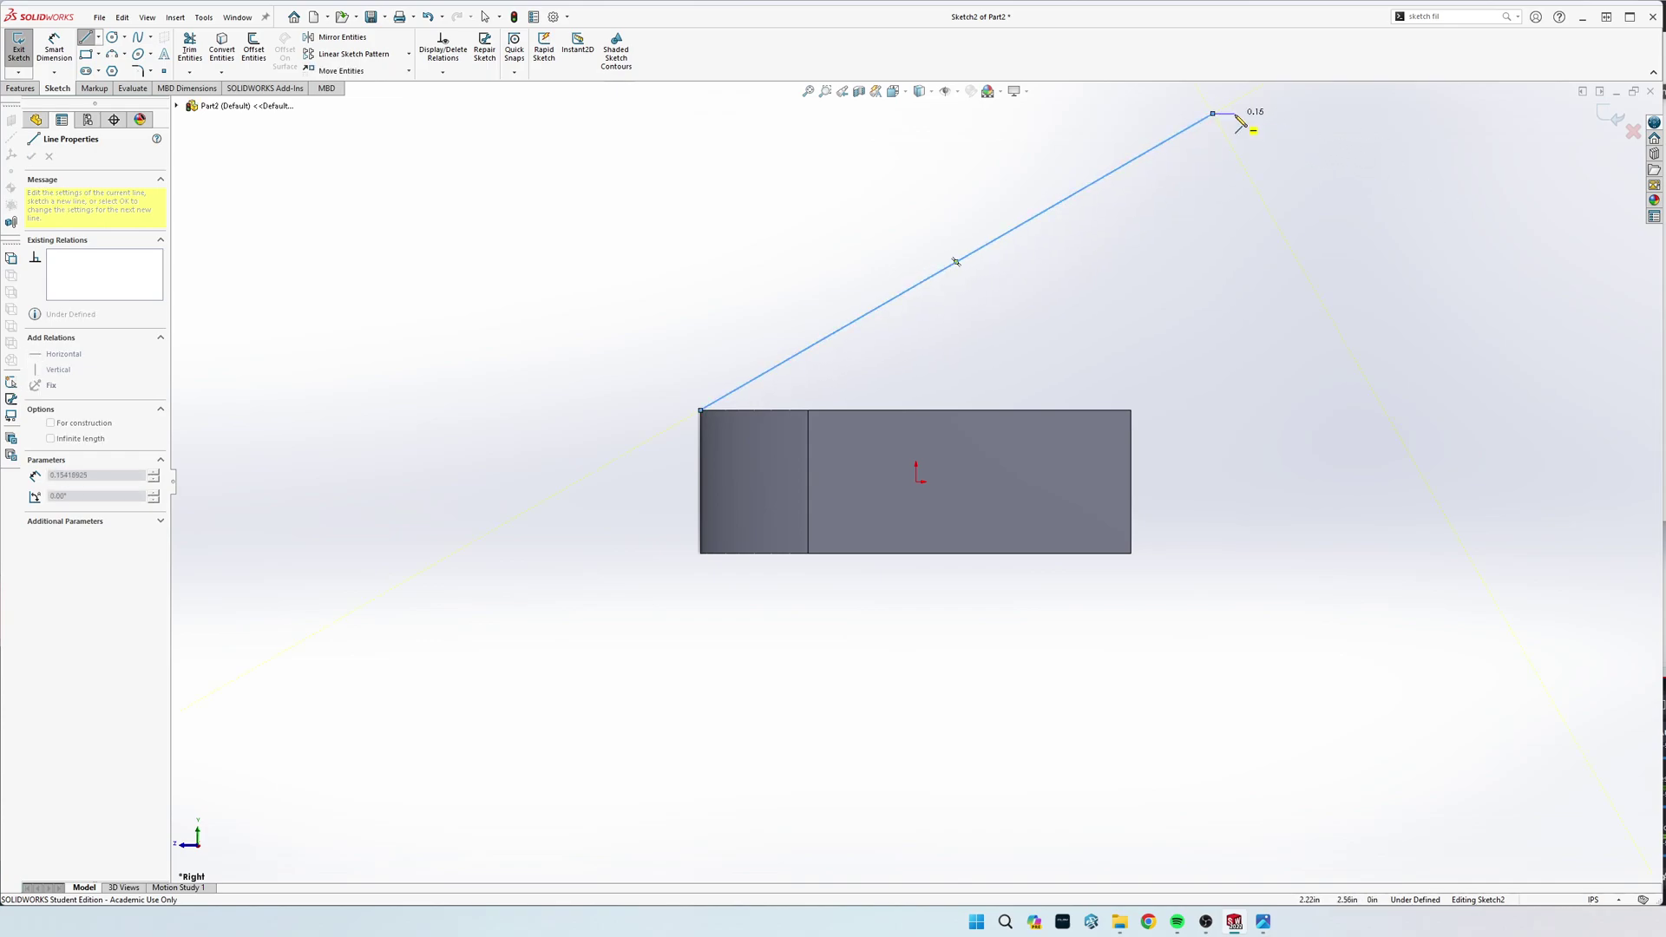
mouse_move(1220, 121)
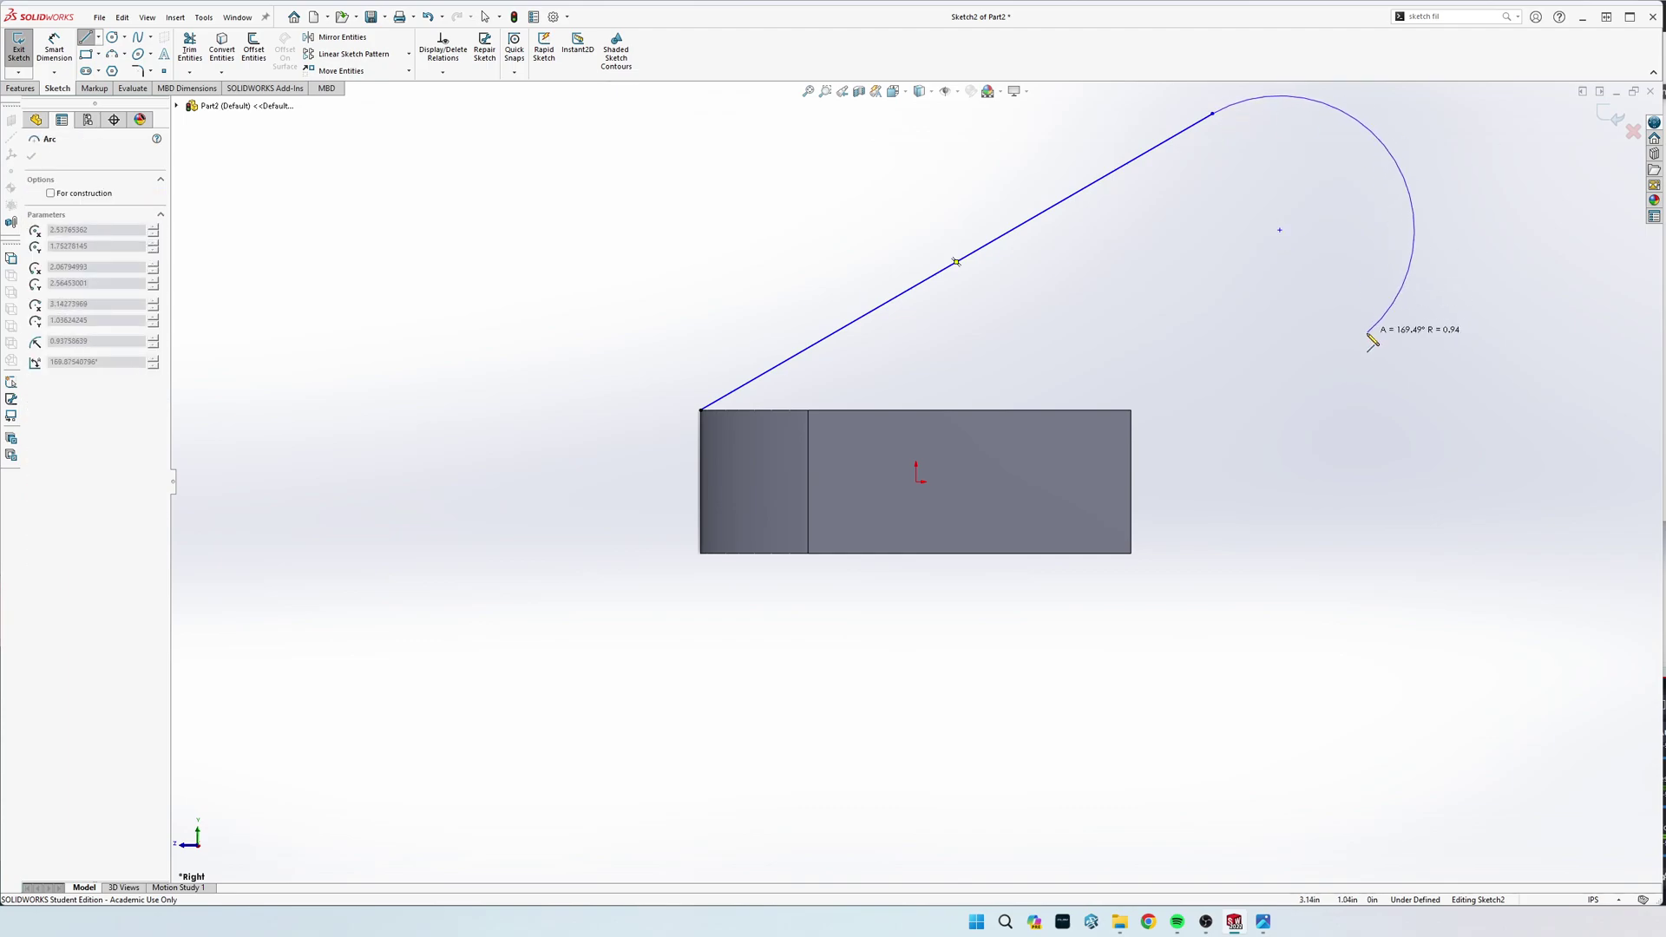
left_click(1378, 299)
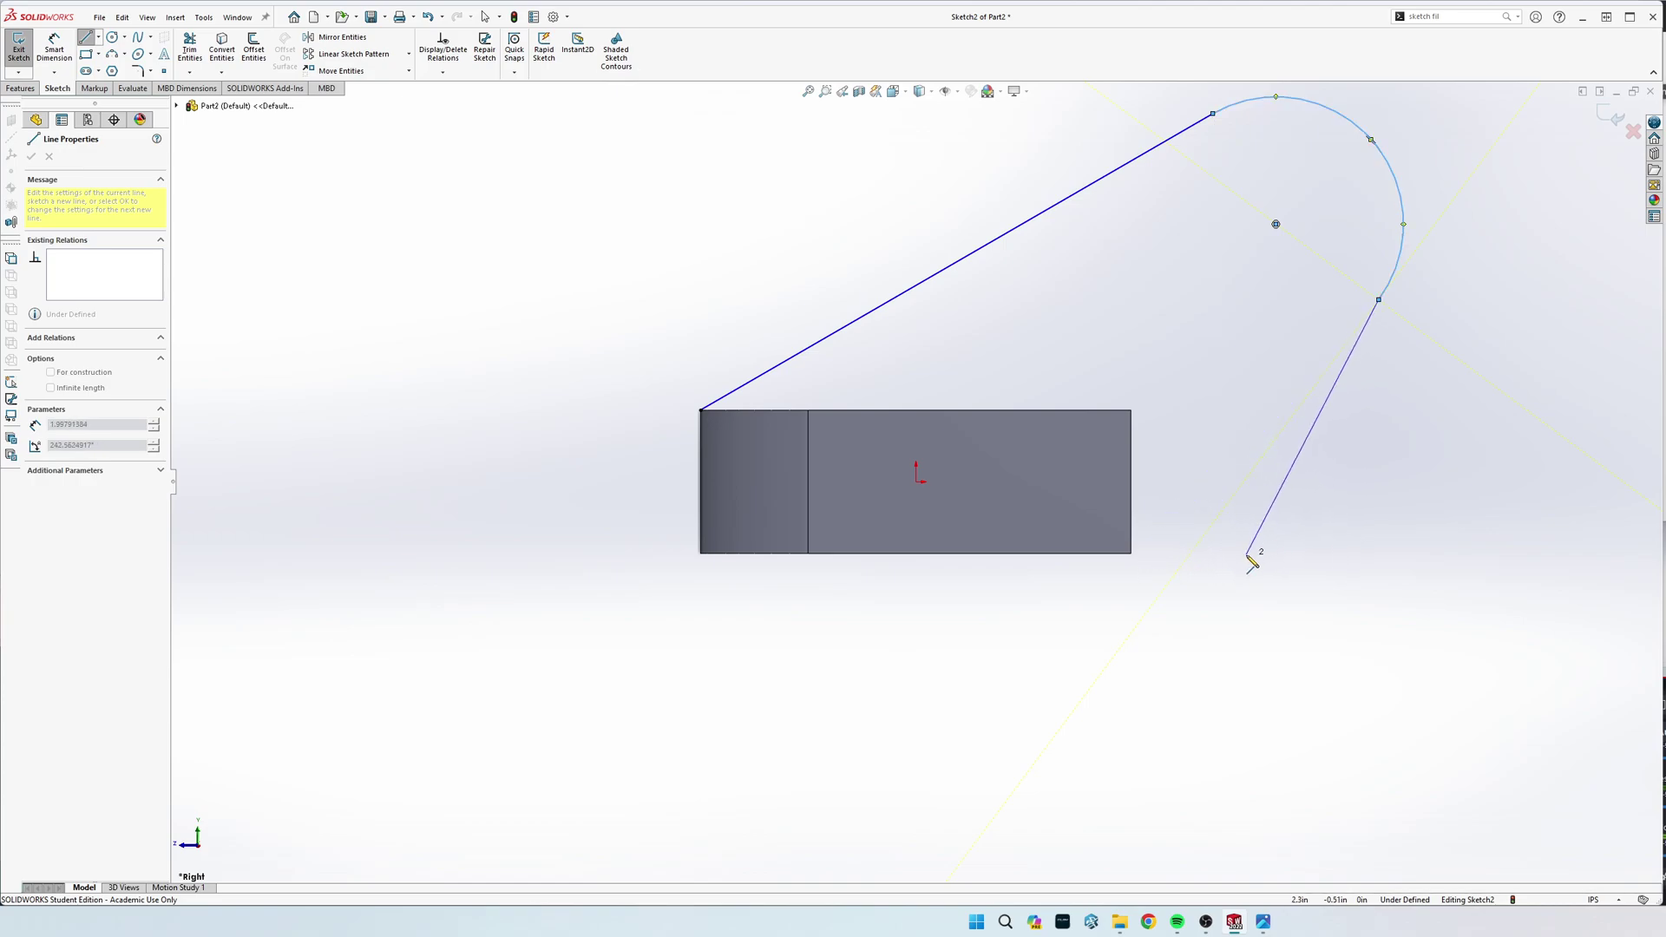
scroll(1247, 561, "down", 2)
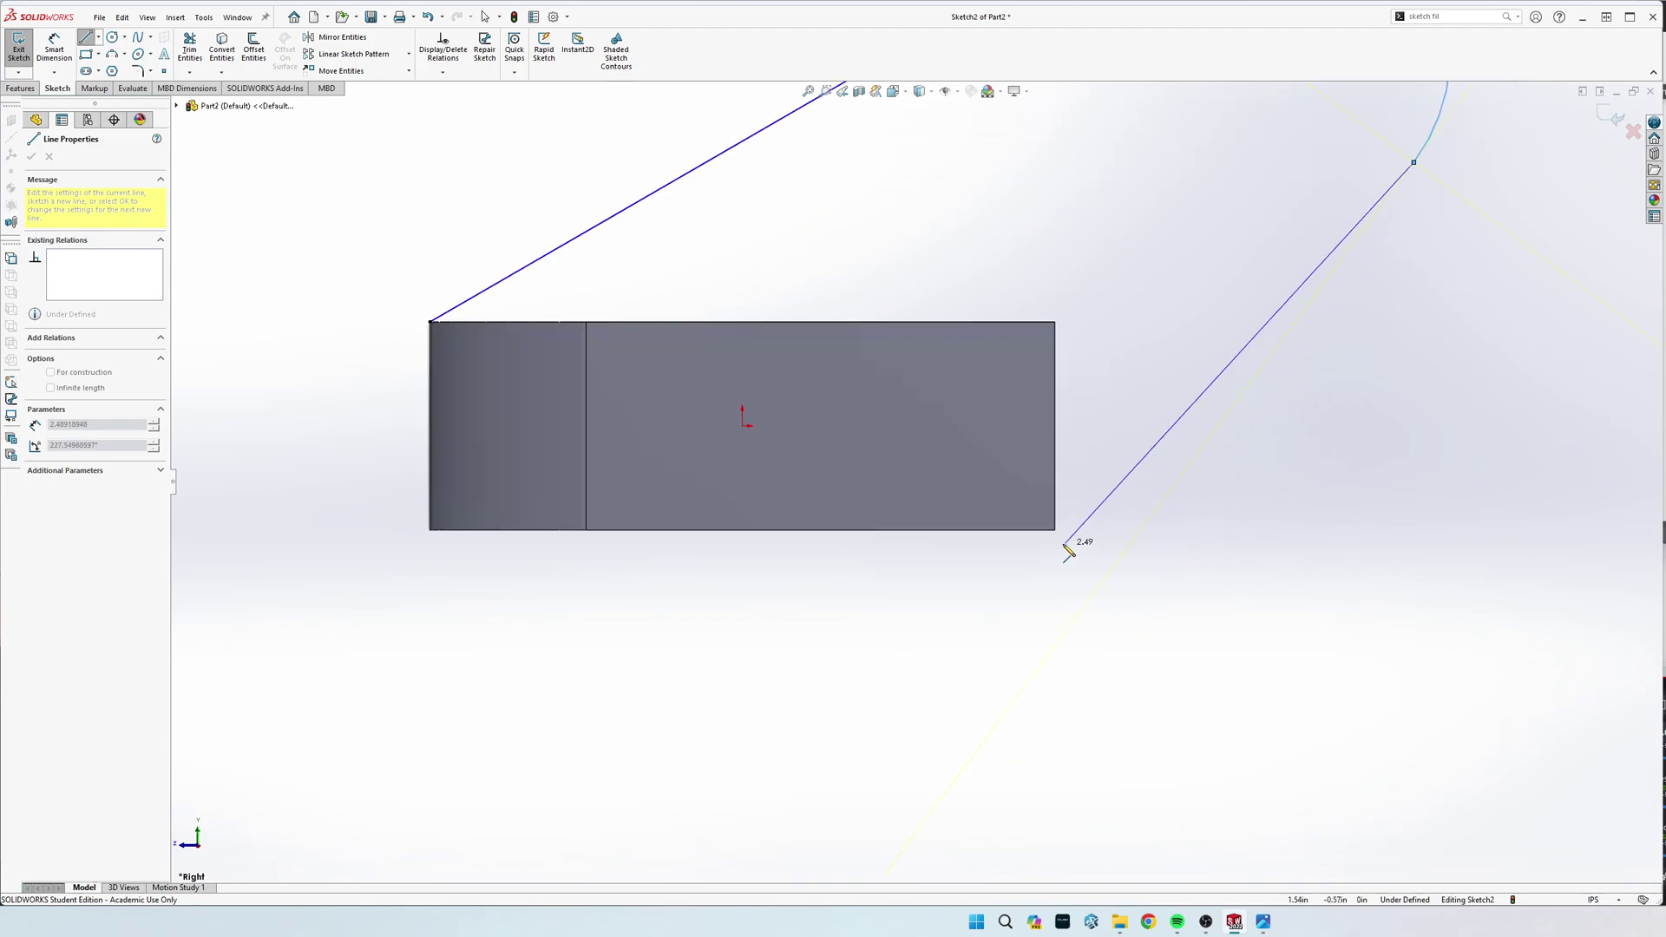
left_click(1221, 532)
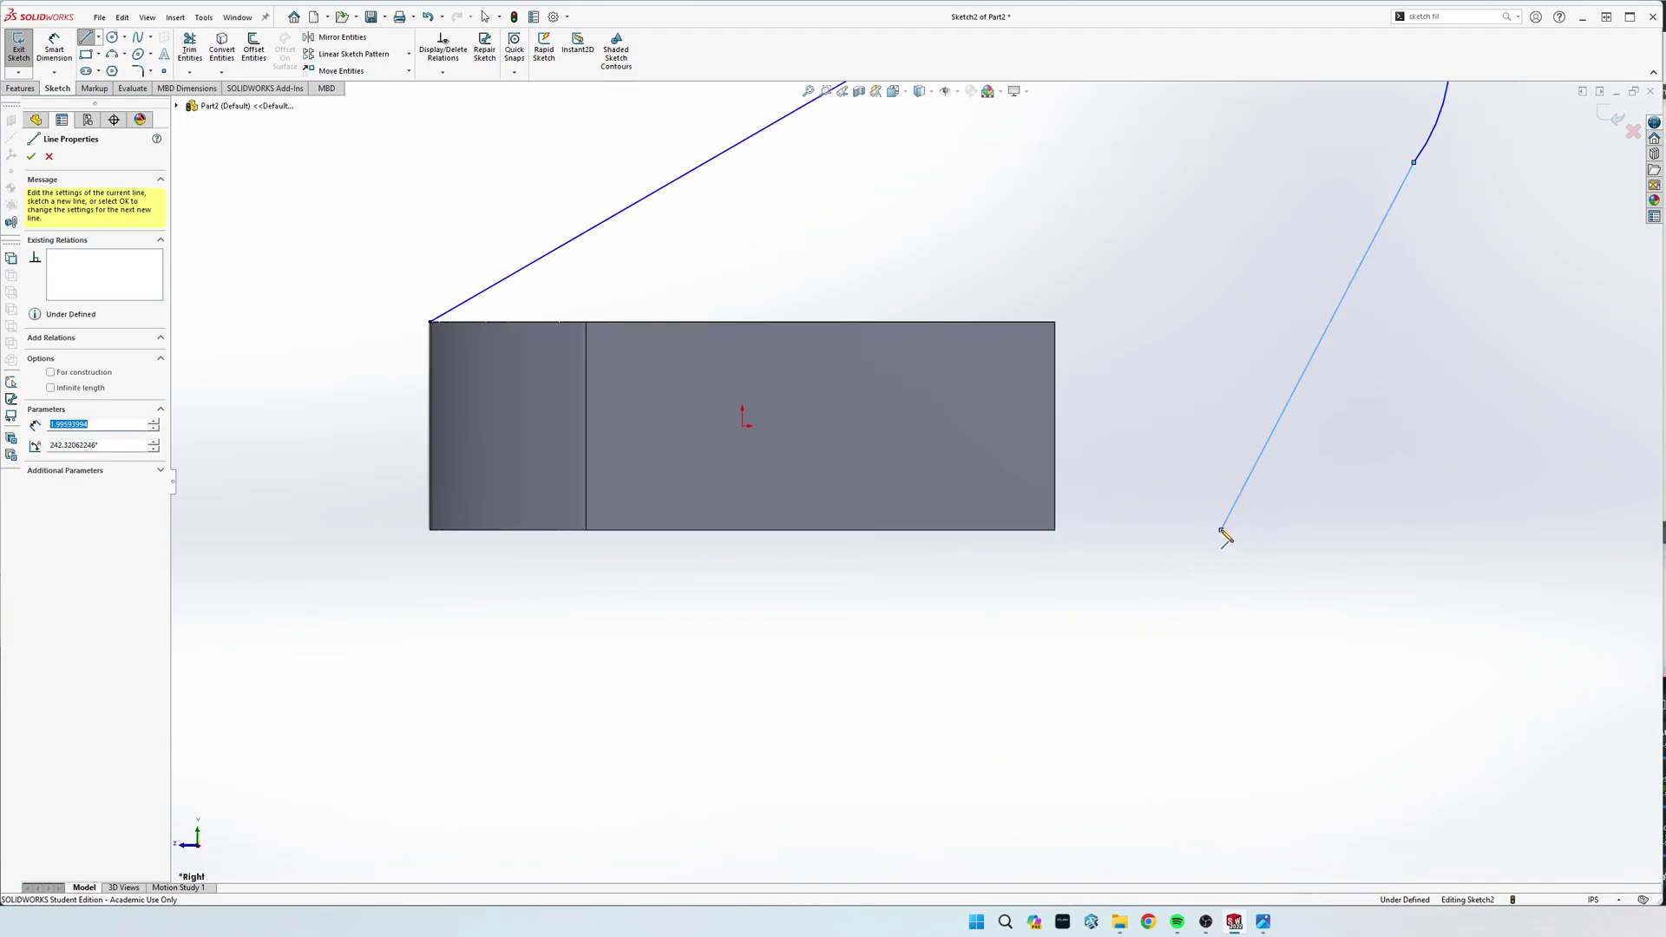
left_click(1055, 530)
key("Escape")
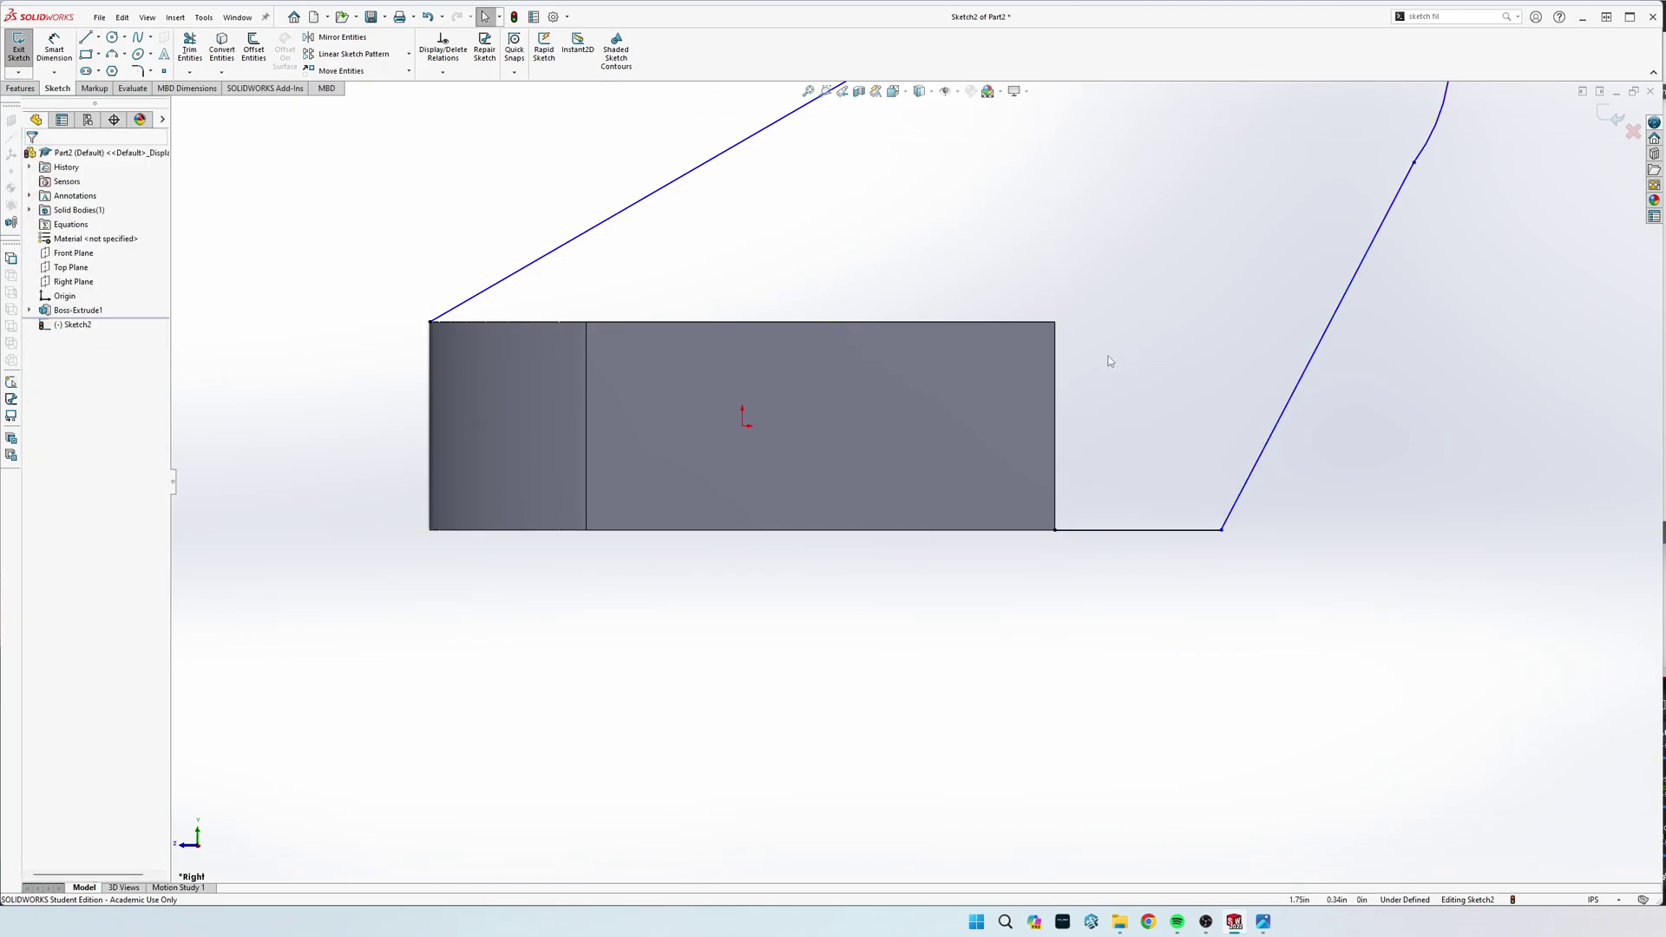
Step: Dimension the arc radius to R1.50
key("f")
key("s")
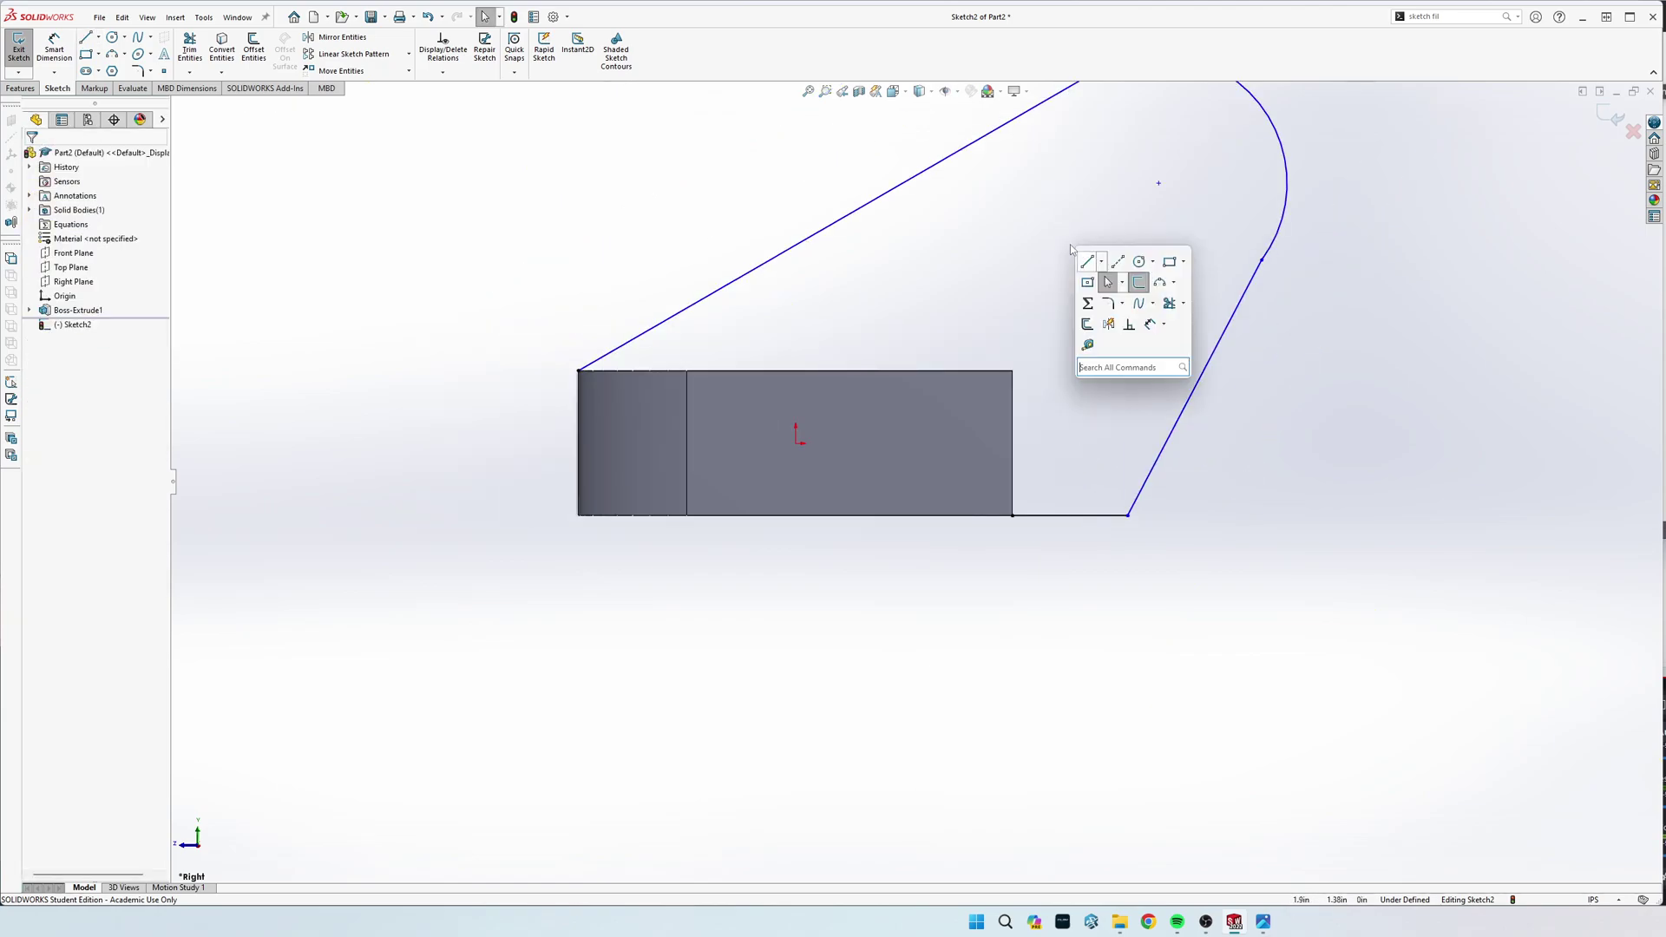
left_click(1150, 323)
key("z")
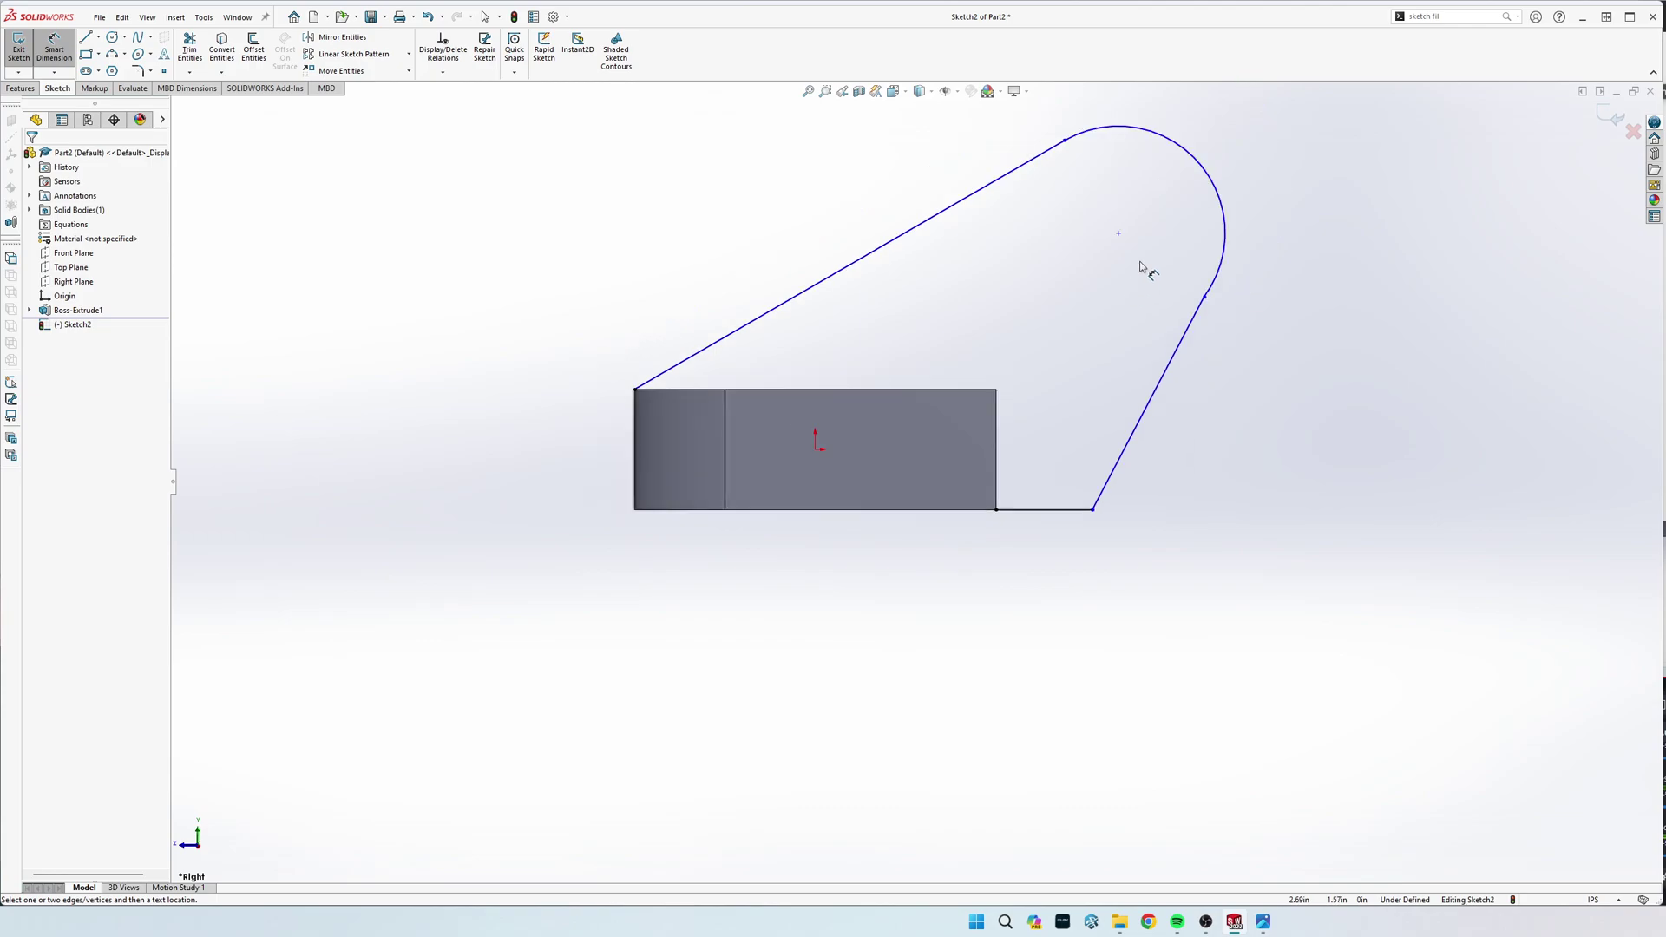
left_click(1181, 151)
left_click(1159, 184)
type("1")
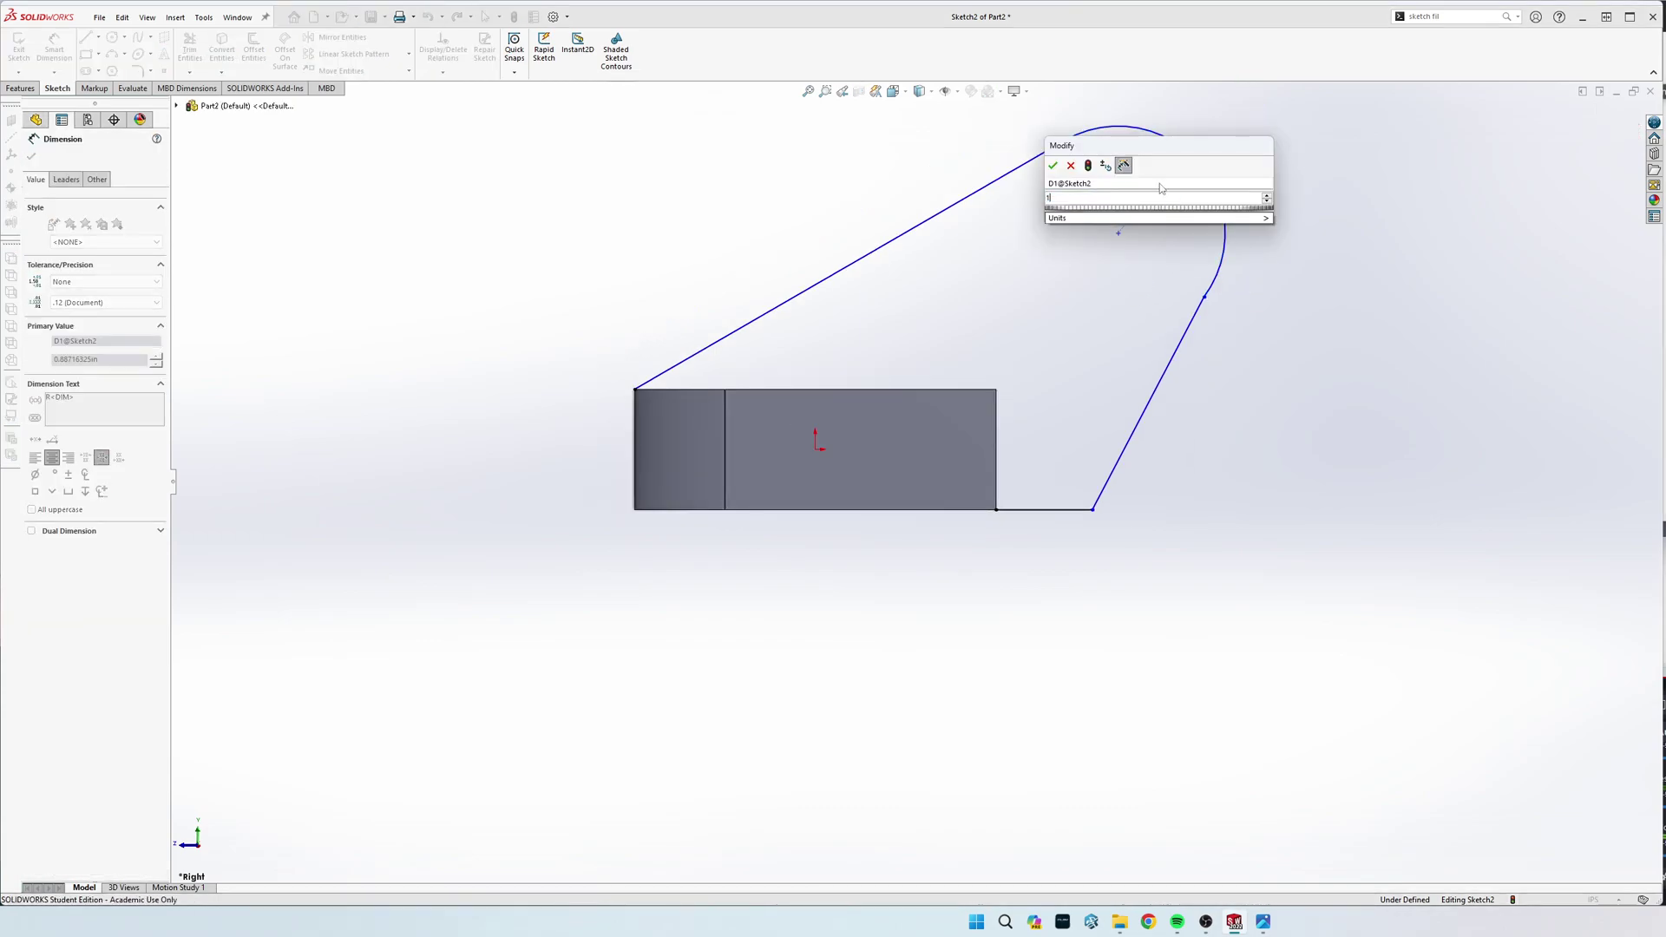
type(".5")
key("Return")
key("Escape")
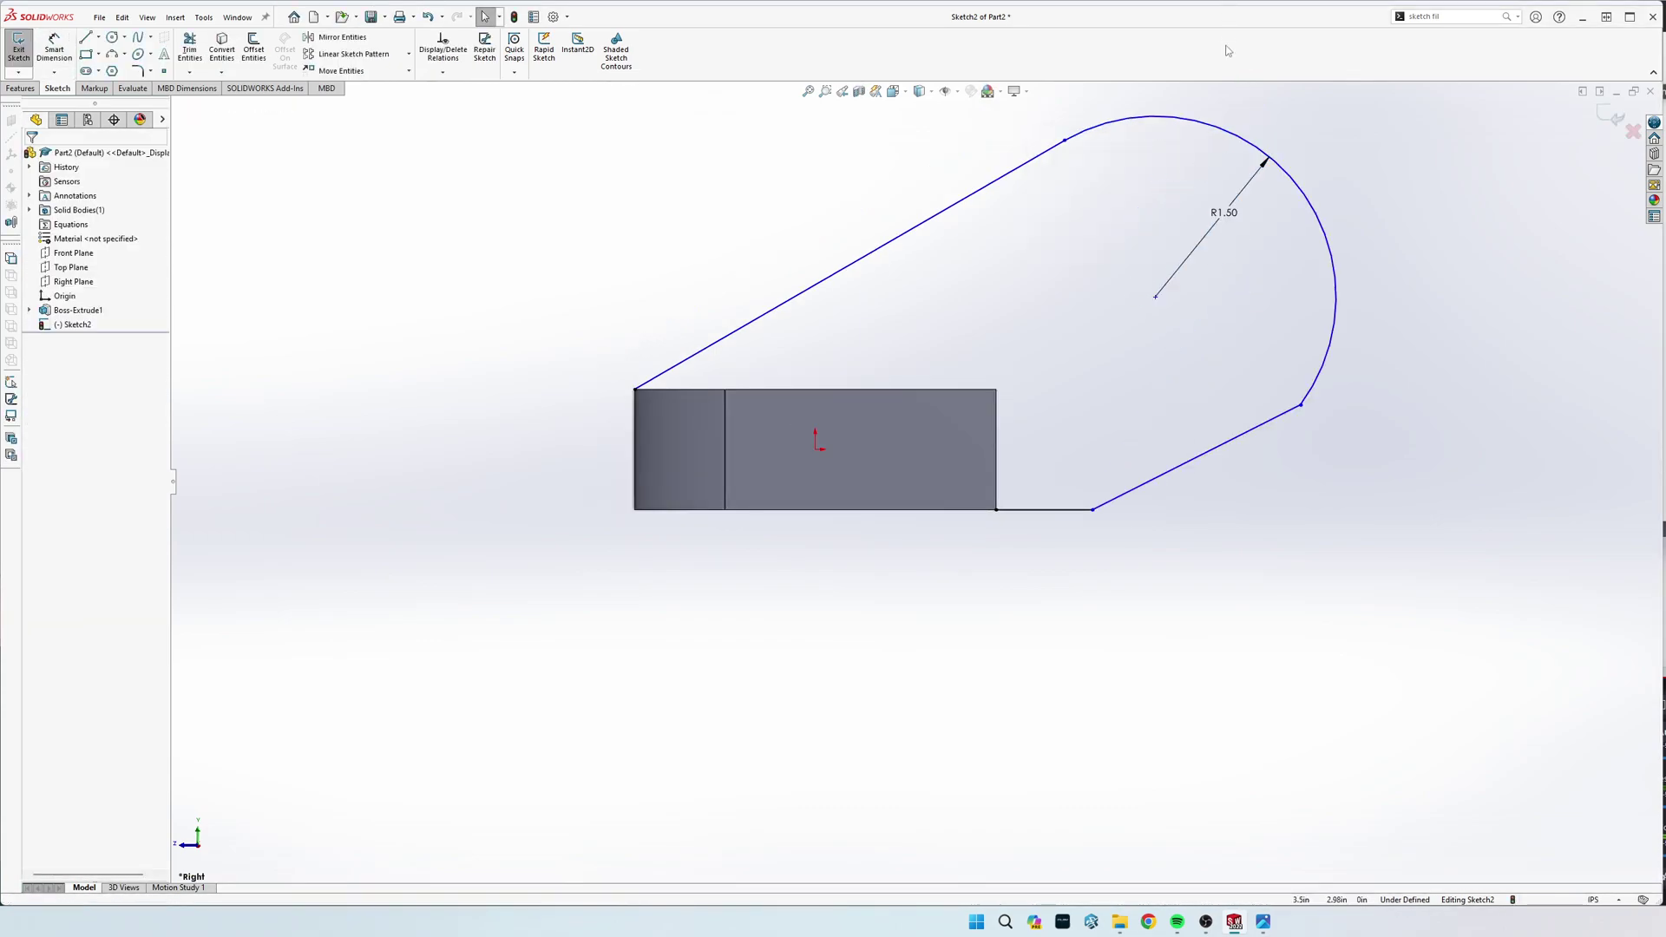
Step: Make the arc tangent to the lower slanted line
left_click(1084, 132)
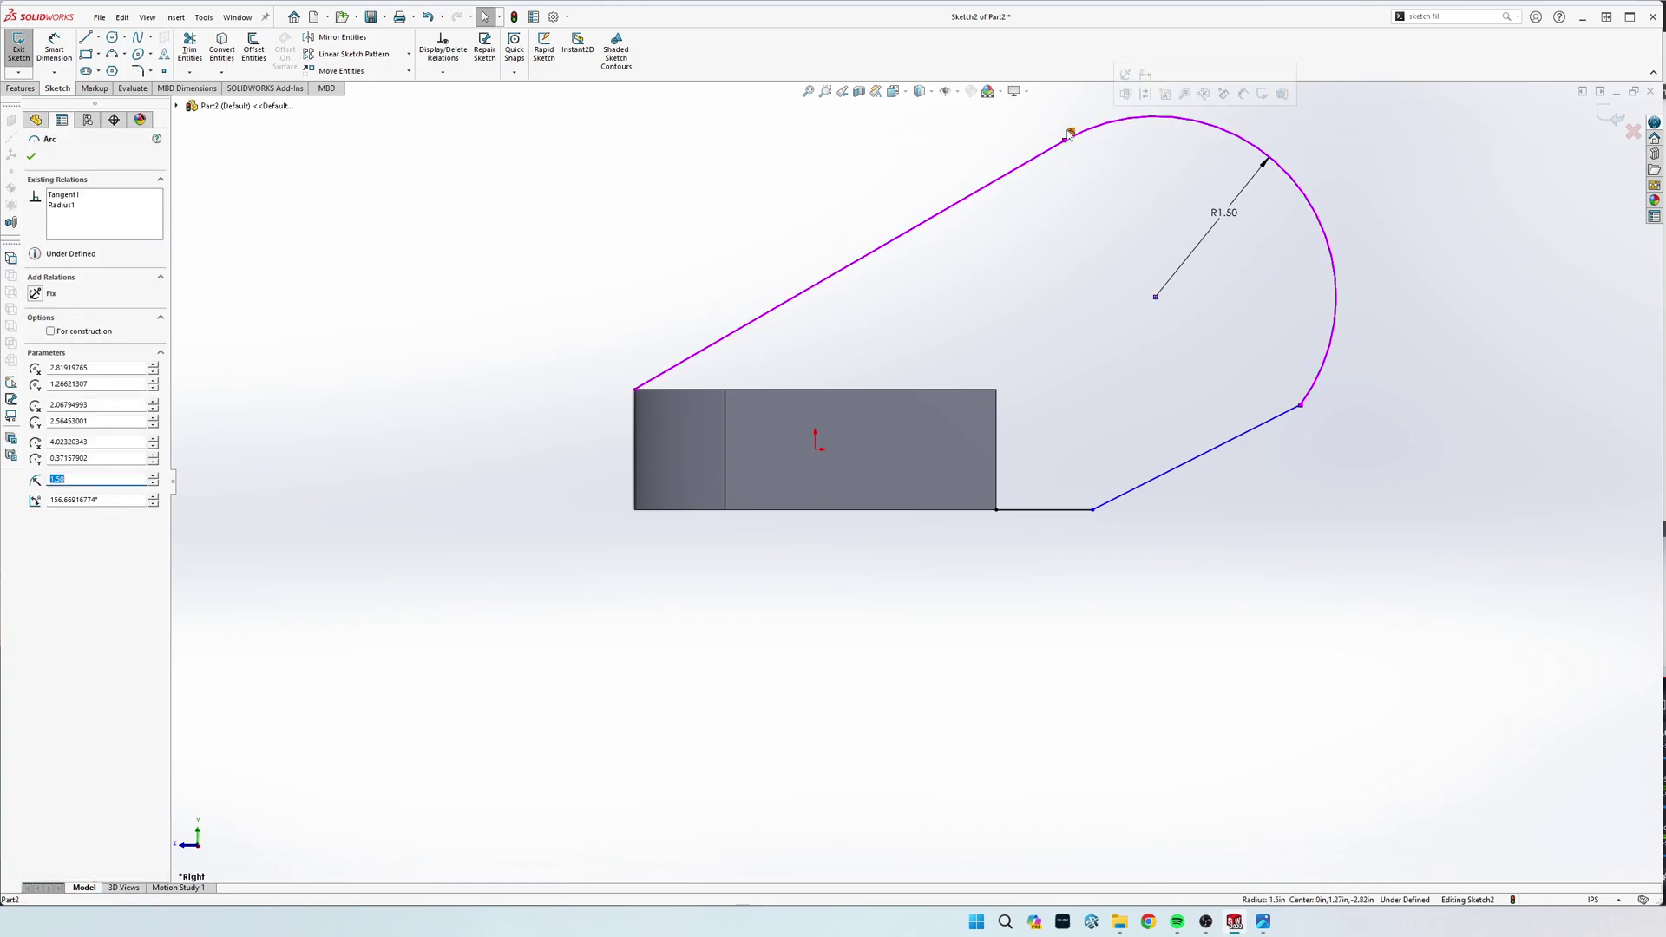
left_click(1319, 432)
left_click(1322, 373)
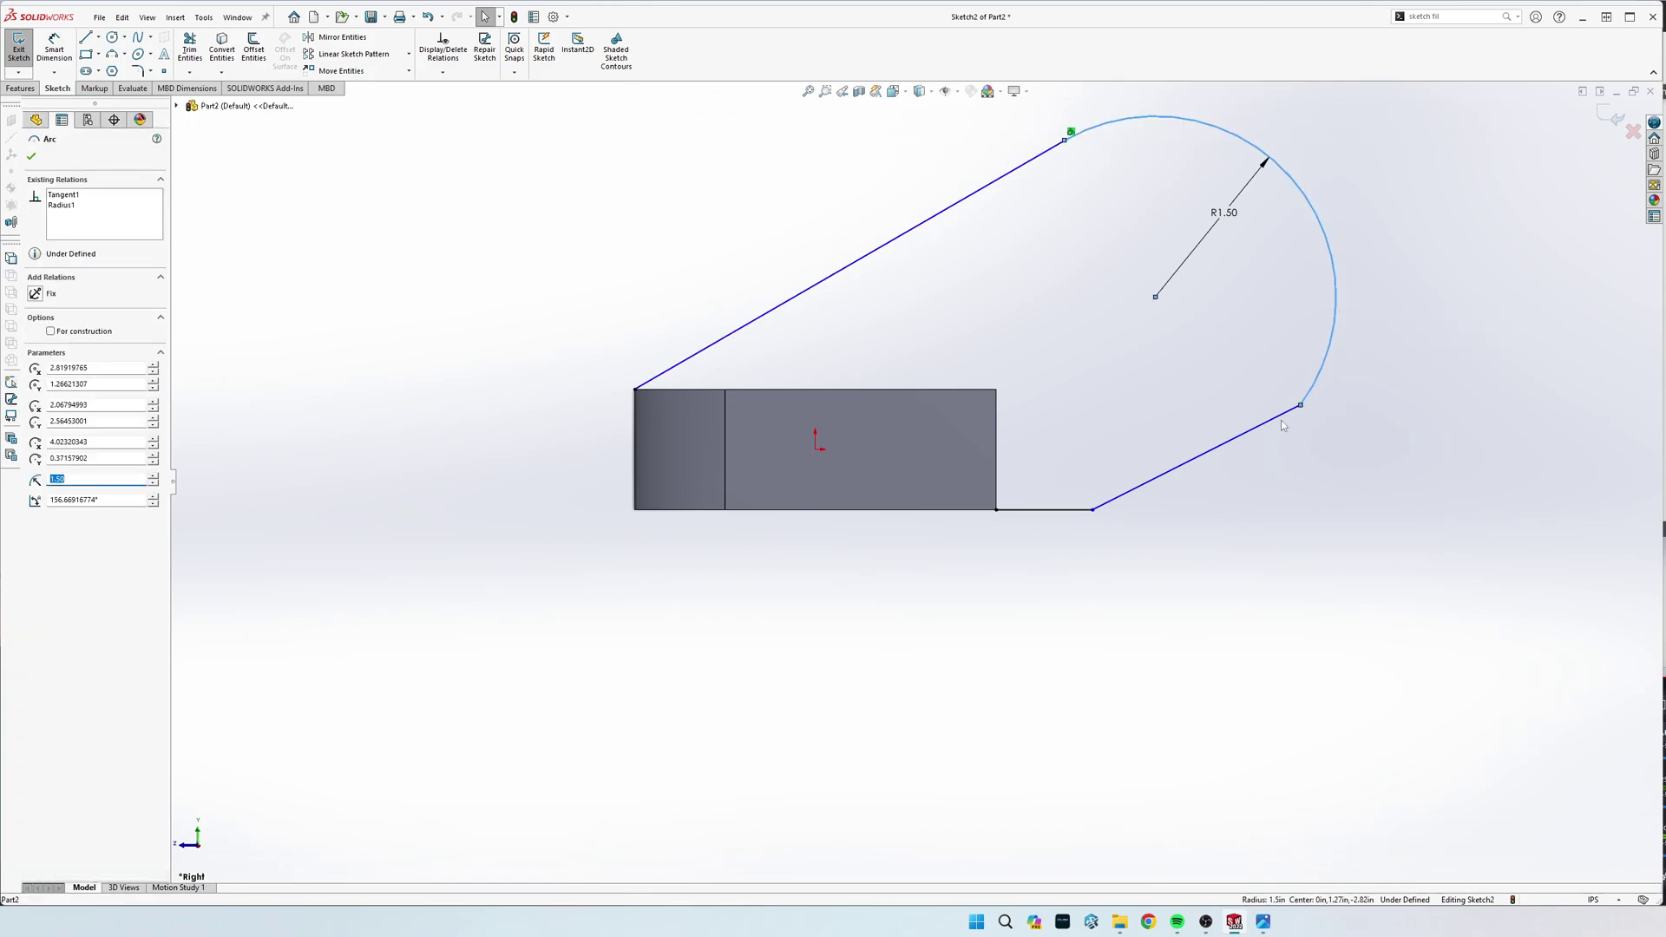
left_click(1273, 417, "ctrl")
left_click(1318, 368)
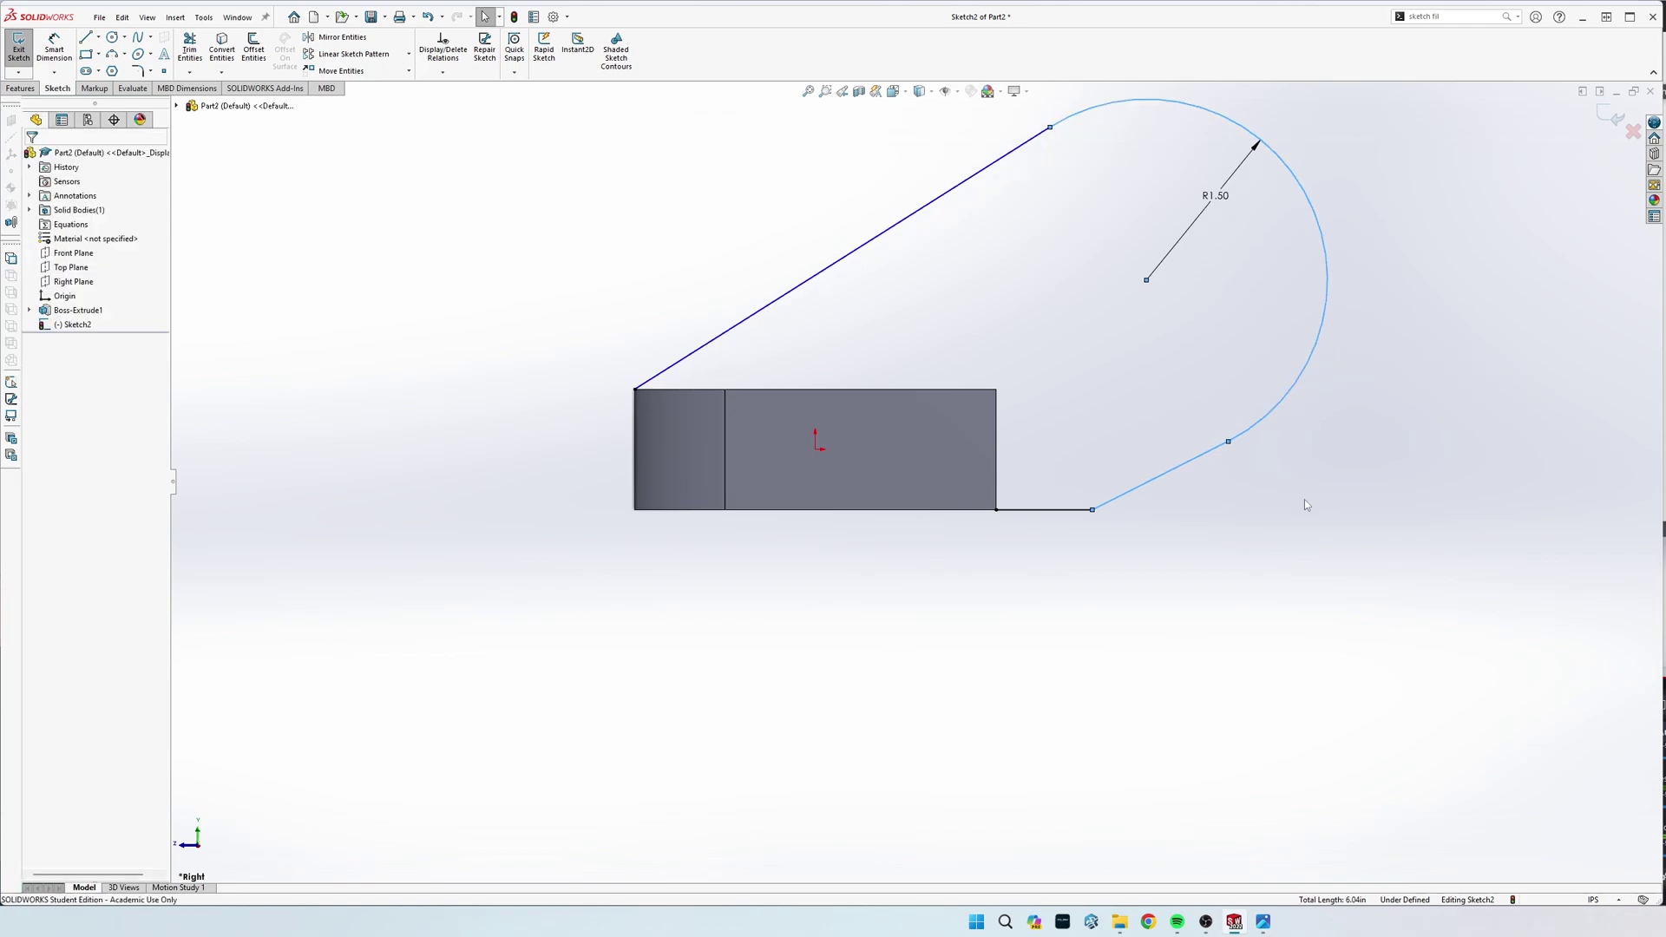
left_click(1304, 504)
Step: Dimension the arc centre 3.00 above the bottom line
key("s")
left_click(1273, 390)
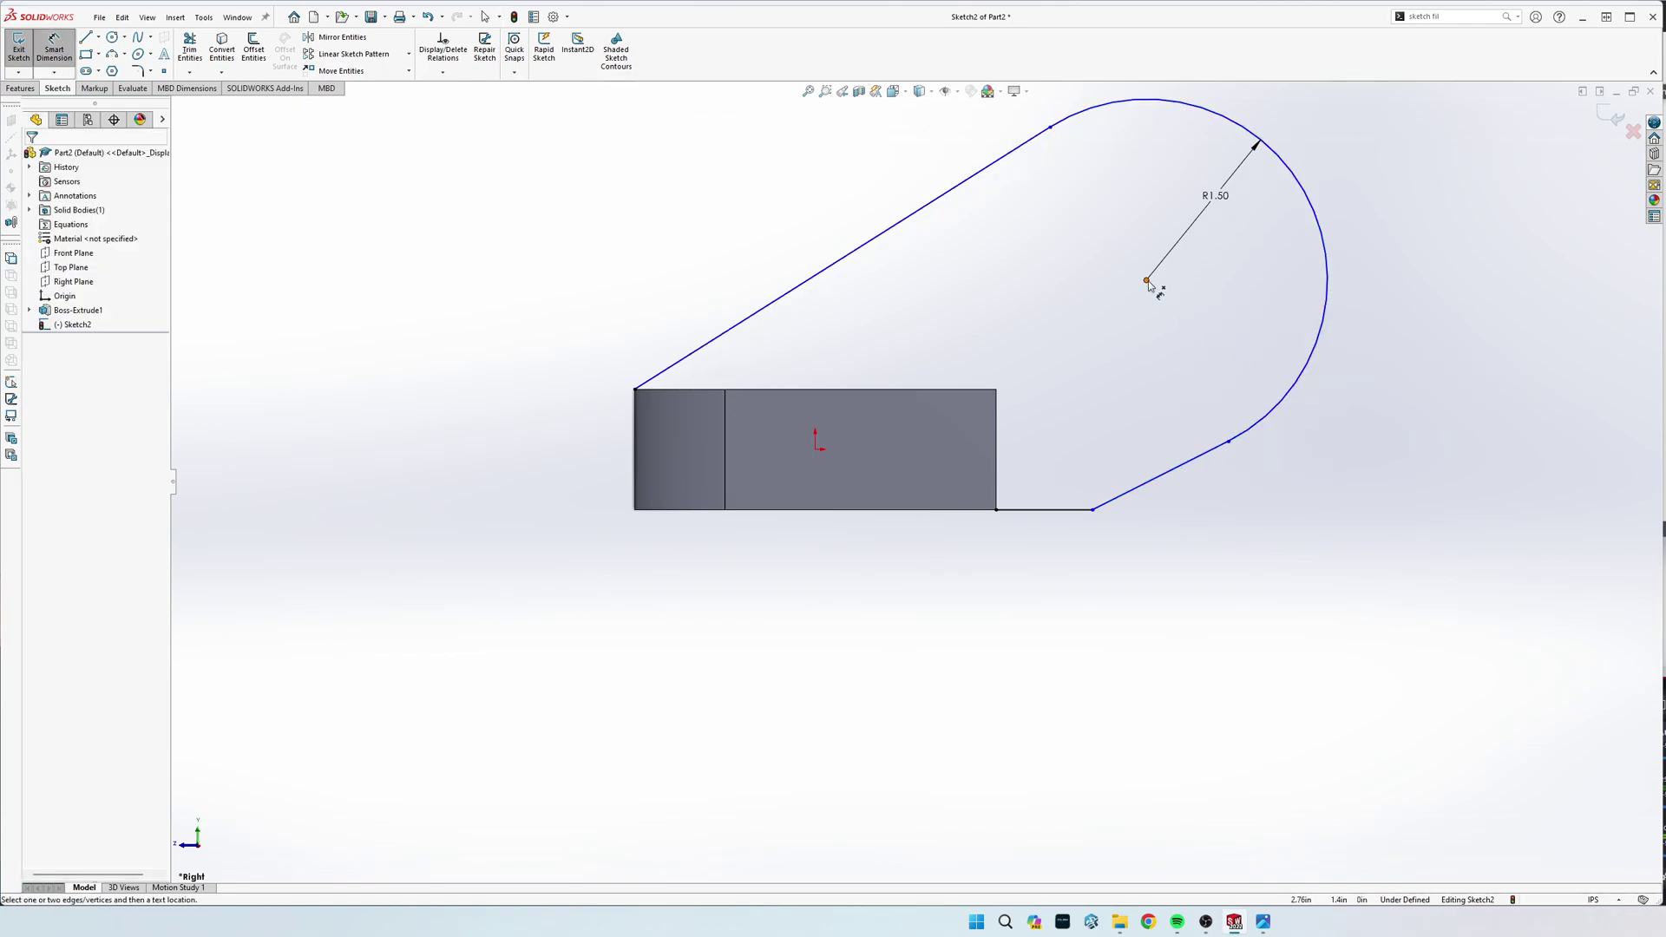
left_click(1147, 281)
left_click(1065, 510)
left_click(1423, 373)
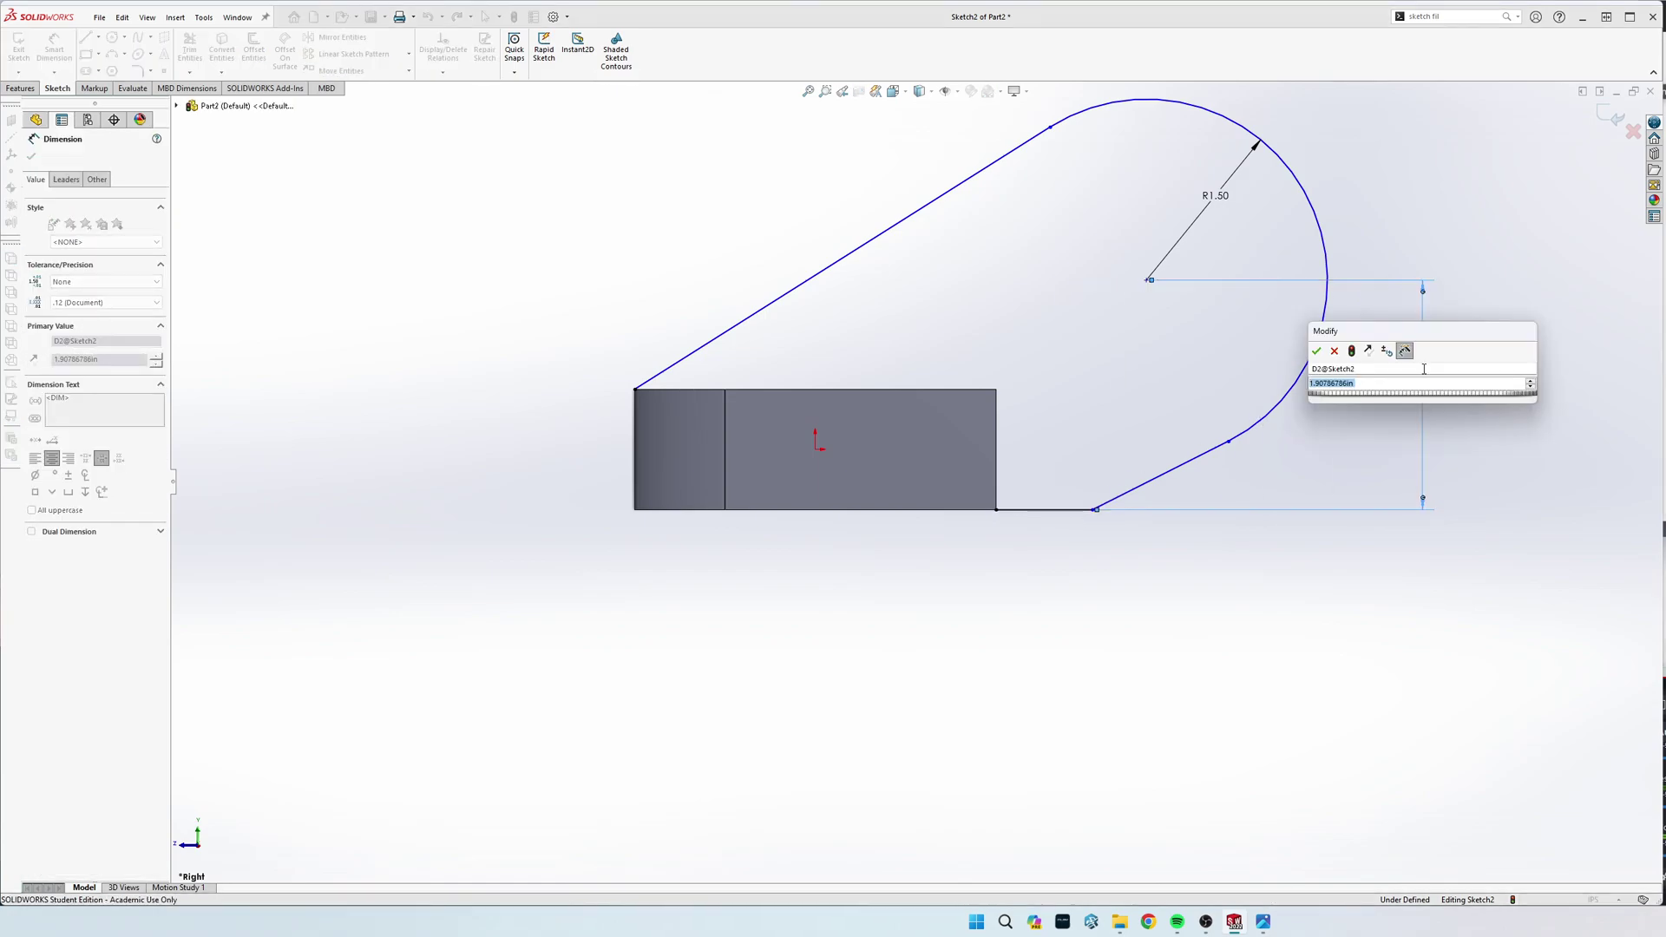
type("3")
key("Return")
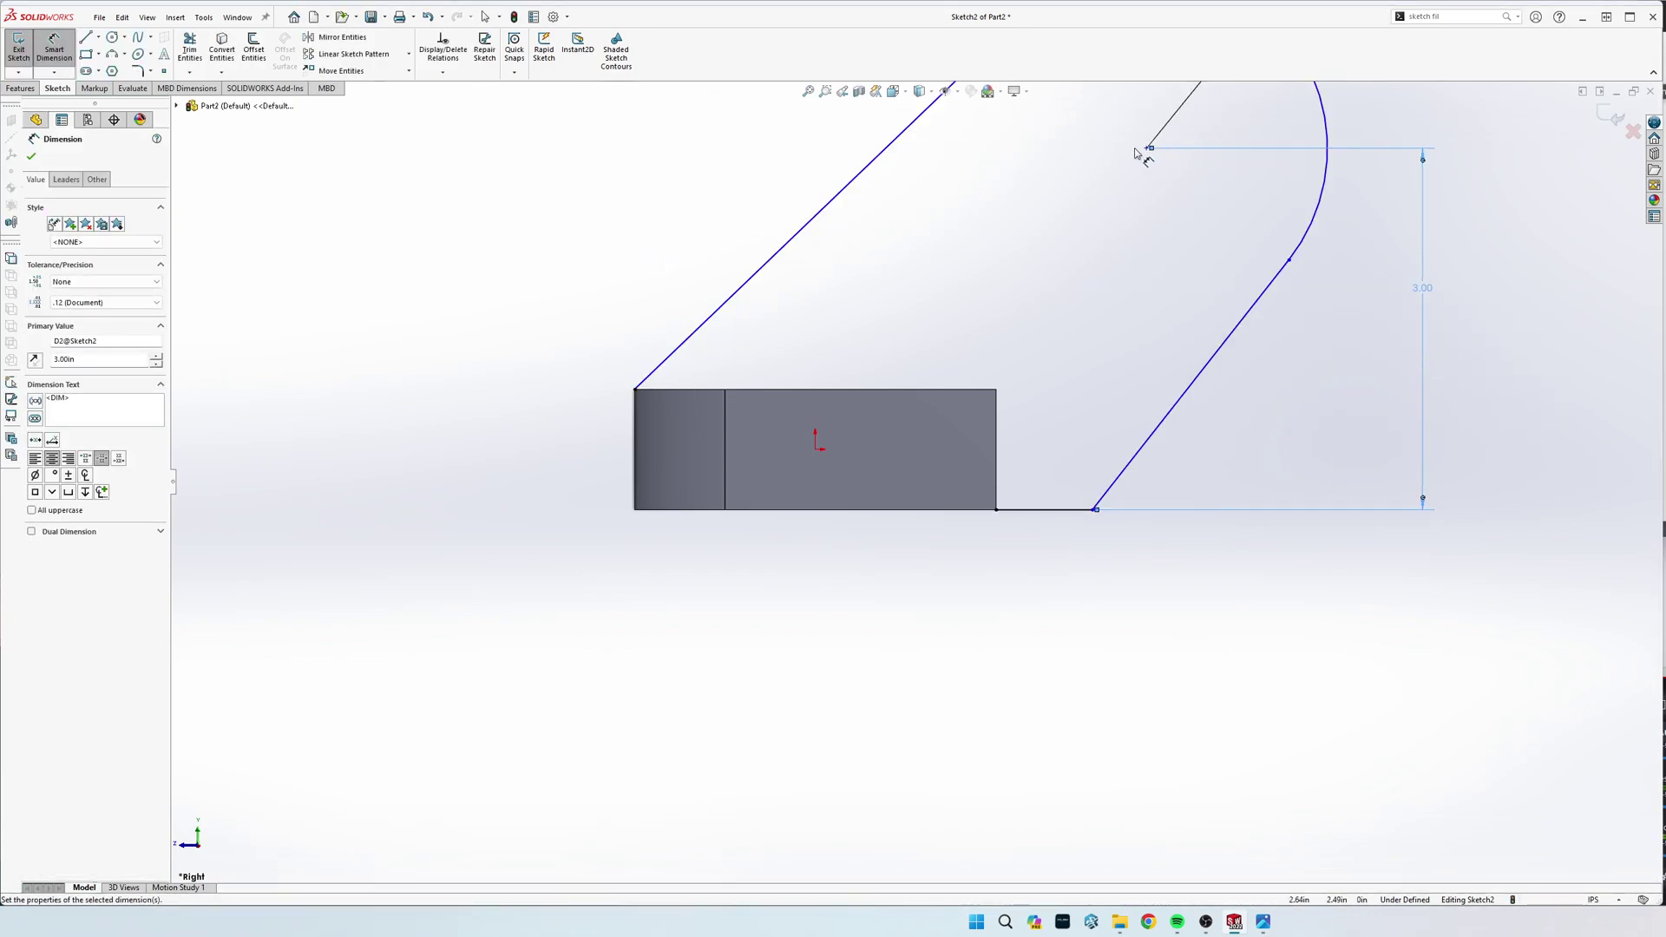
Step: Dimension the lower line's endpoint 5.00 from the block's left edge
left_click(1147, 150)
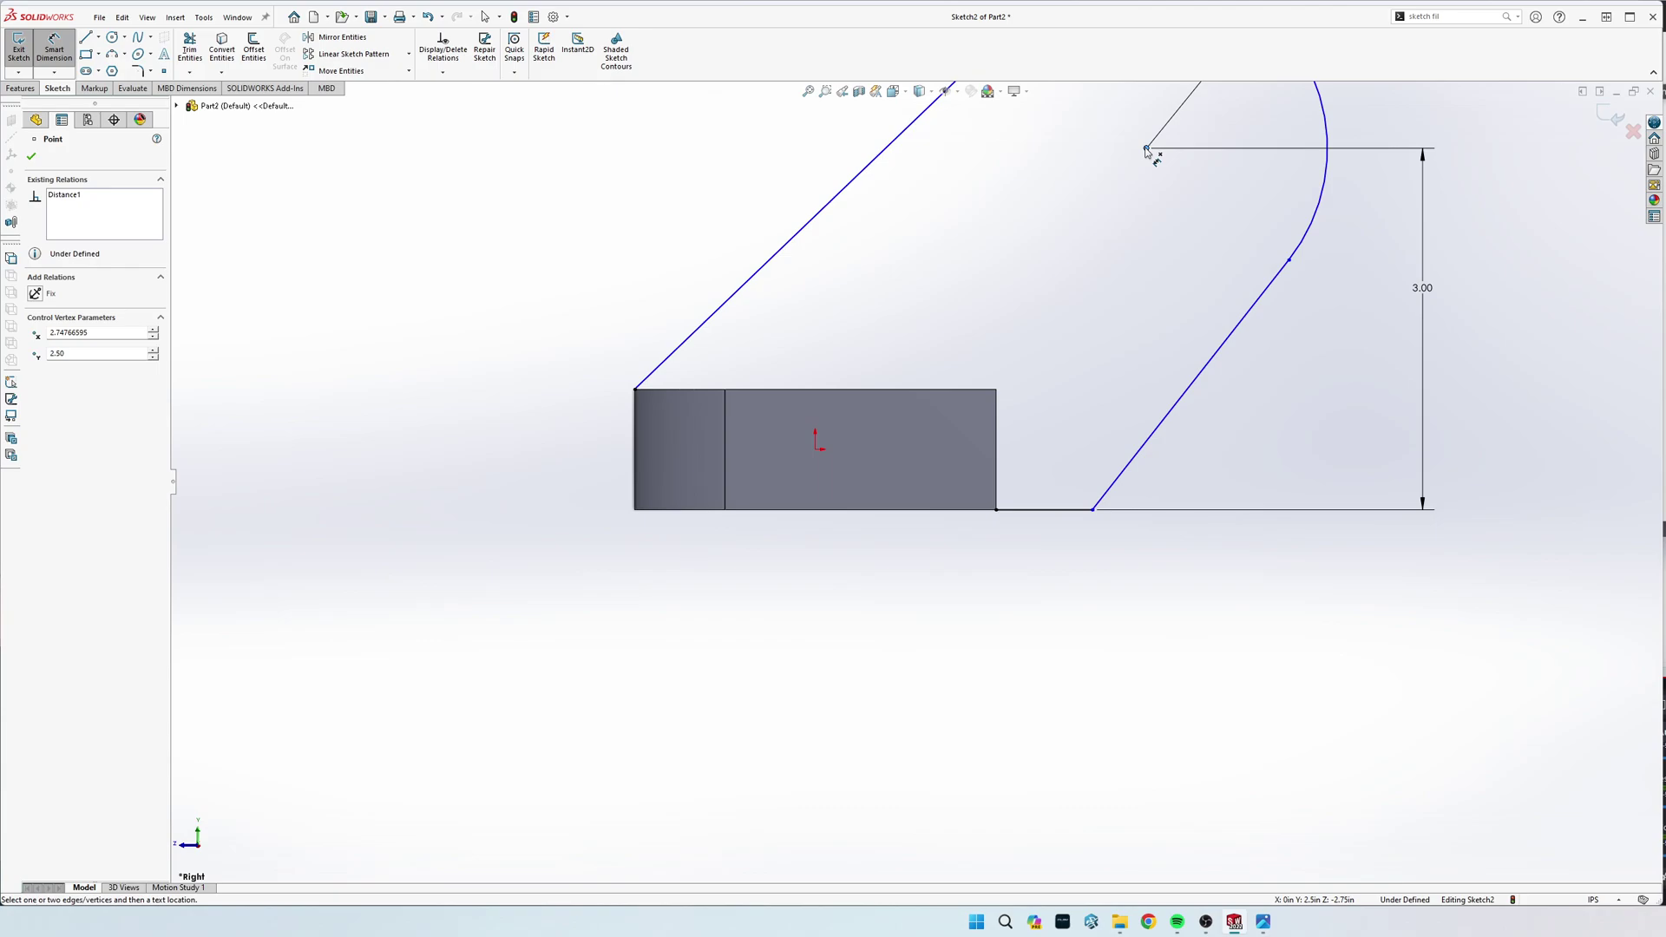
left_click(1111, 327)
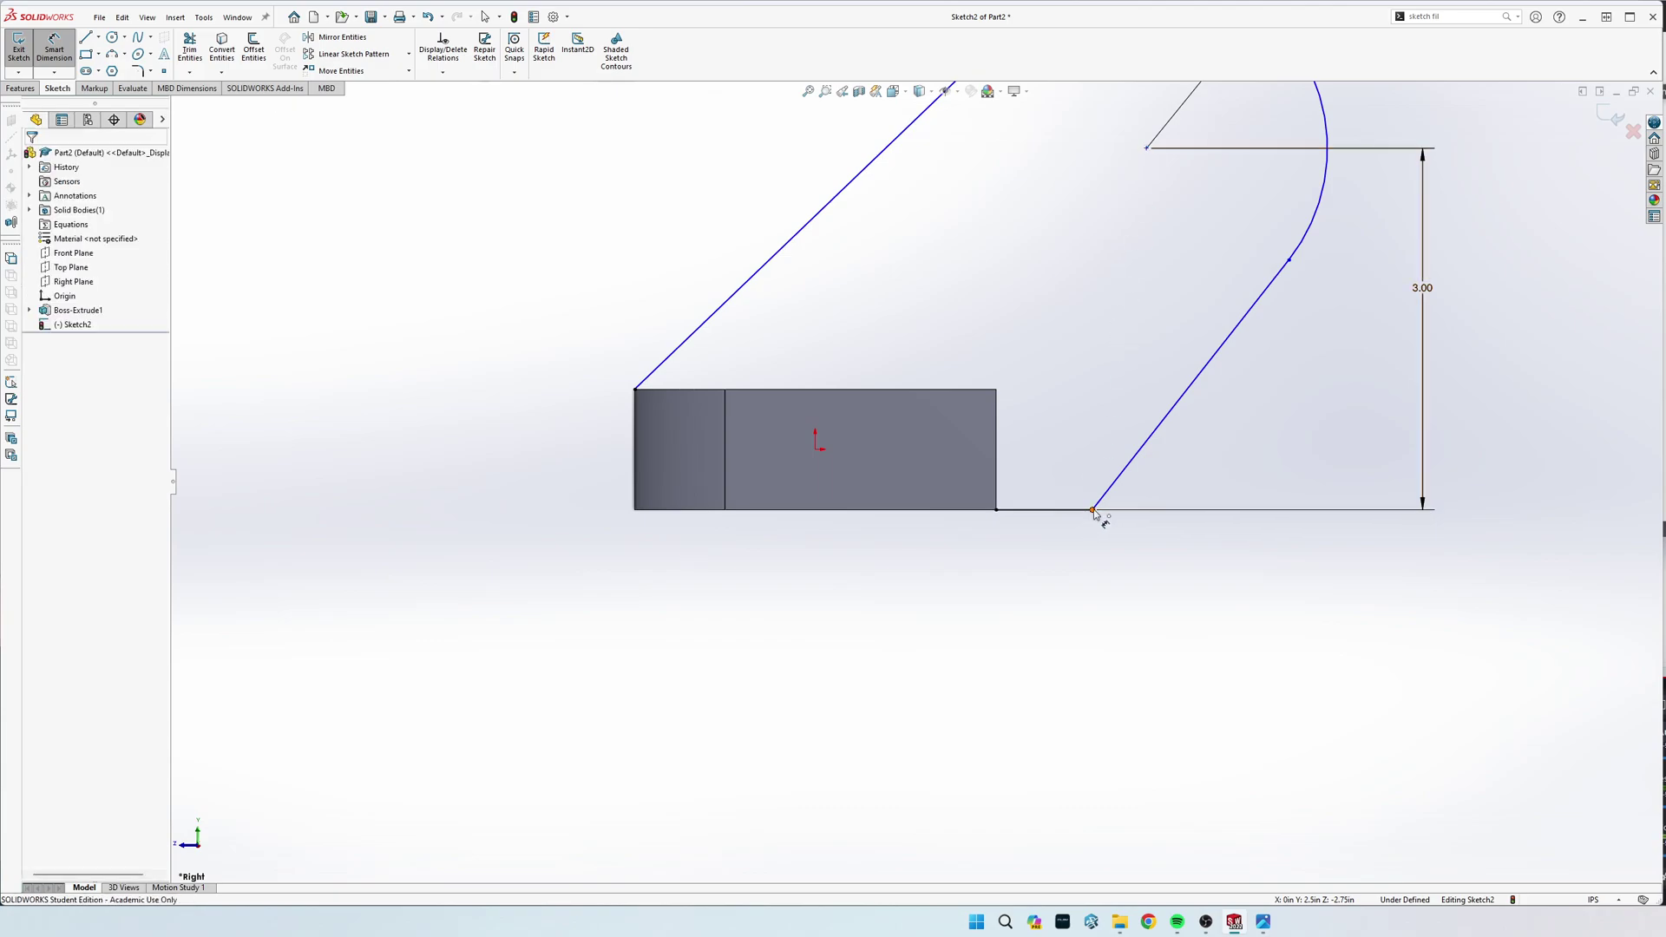
left_click(1093, 510)
left_click(633, 470)
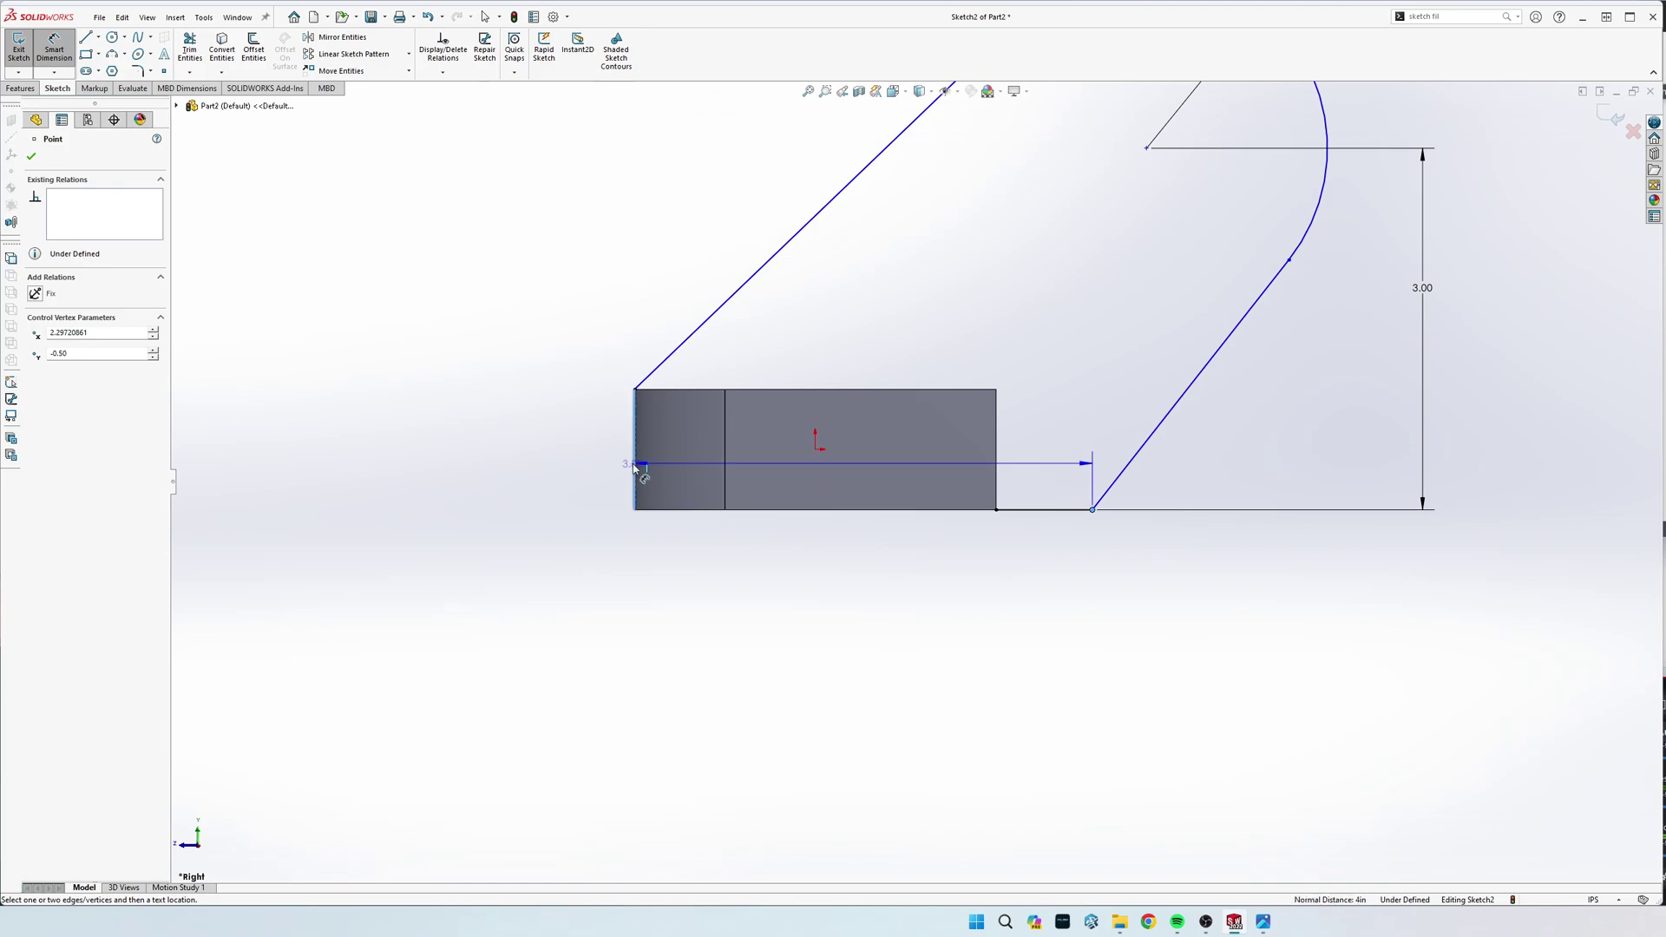
left_click(885, 644)
type("3")
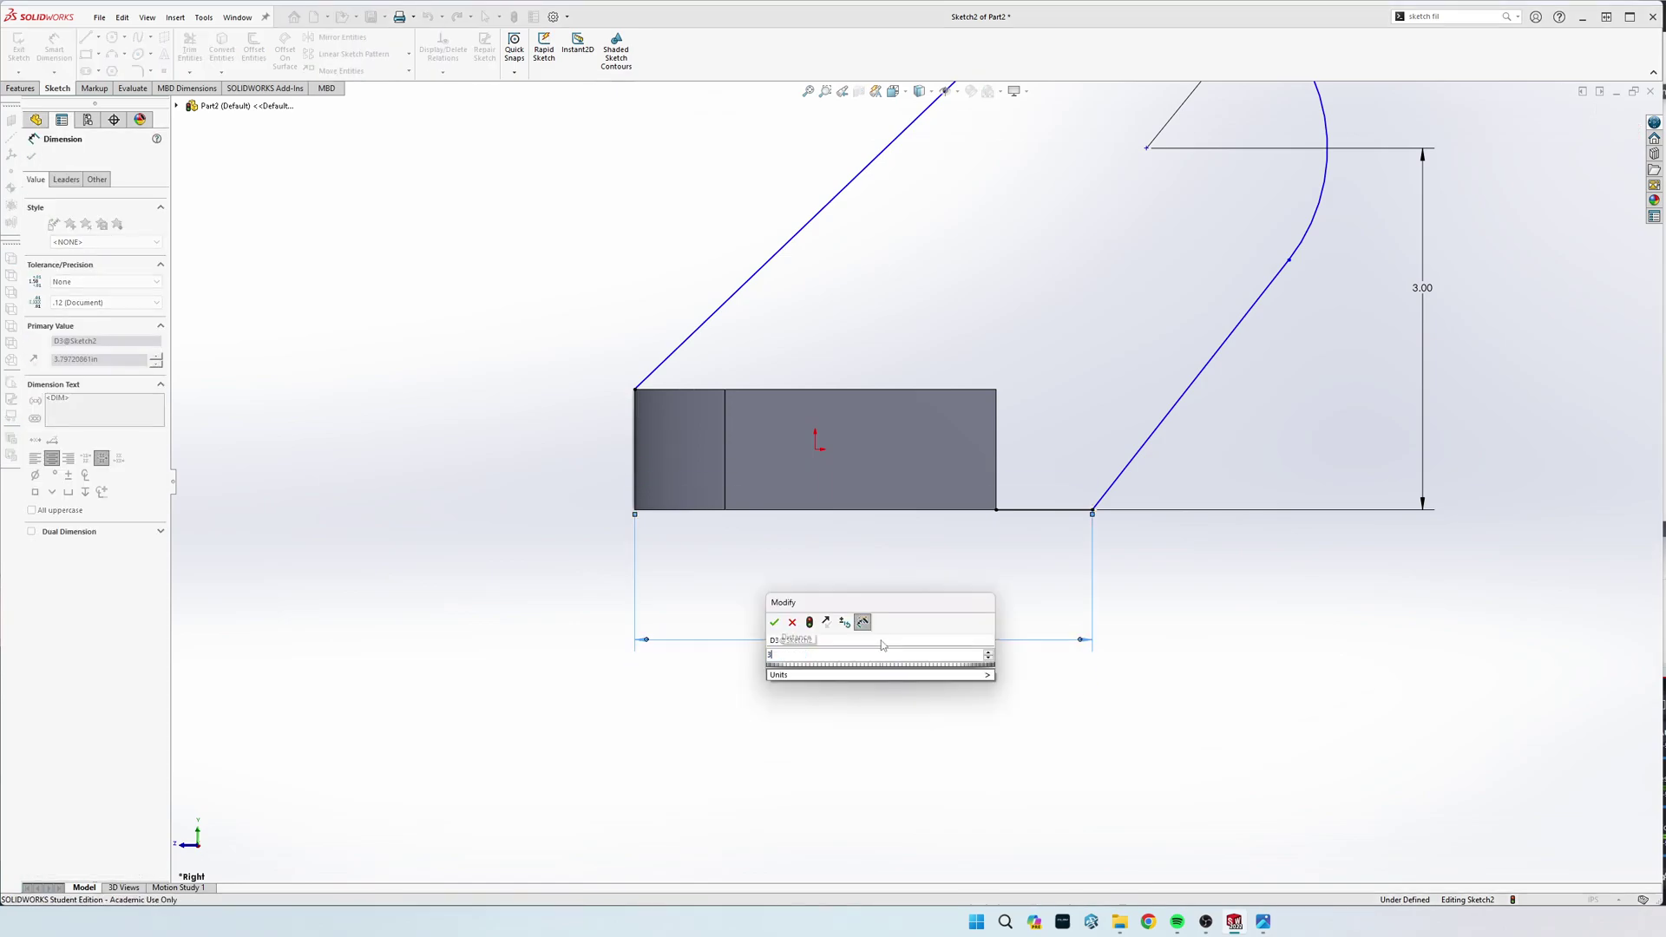
key("BackSpace")
type("5")
key("Return")
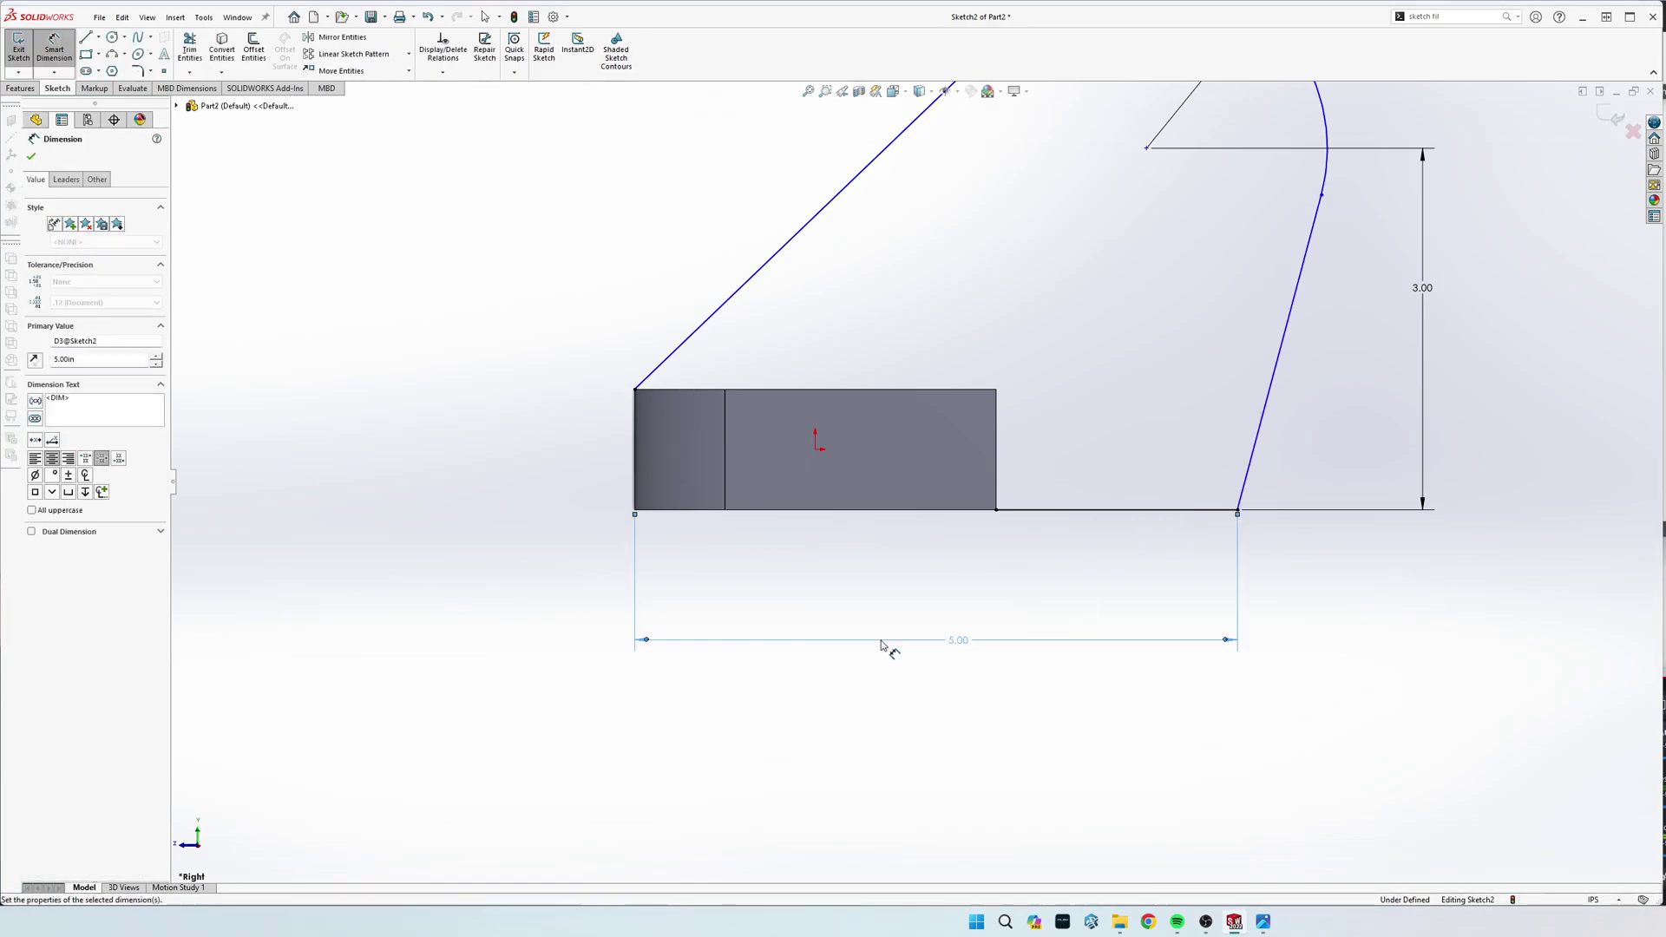
key("Escape")
key("z")
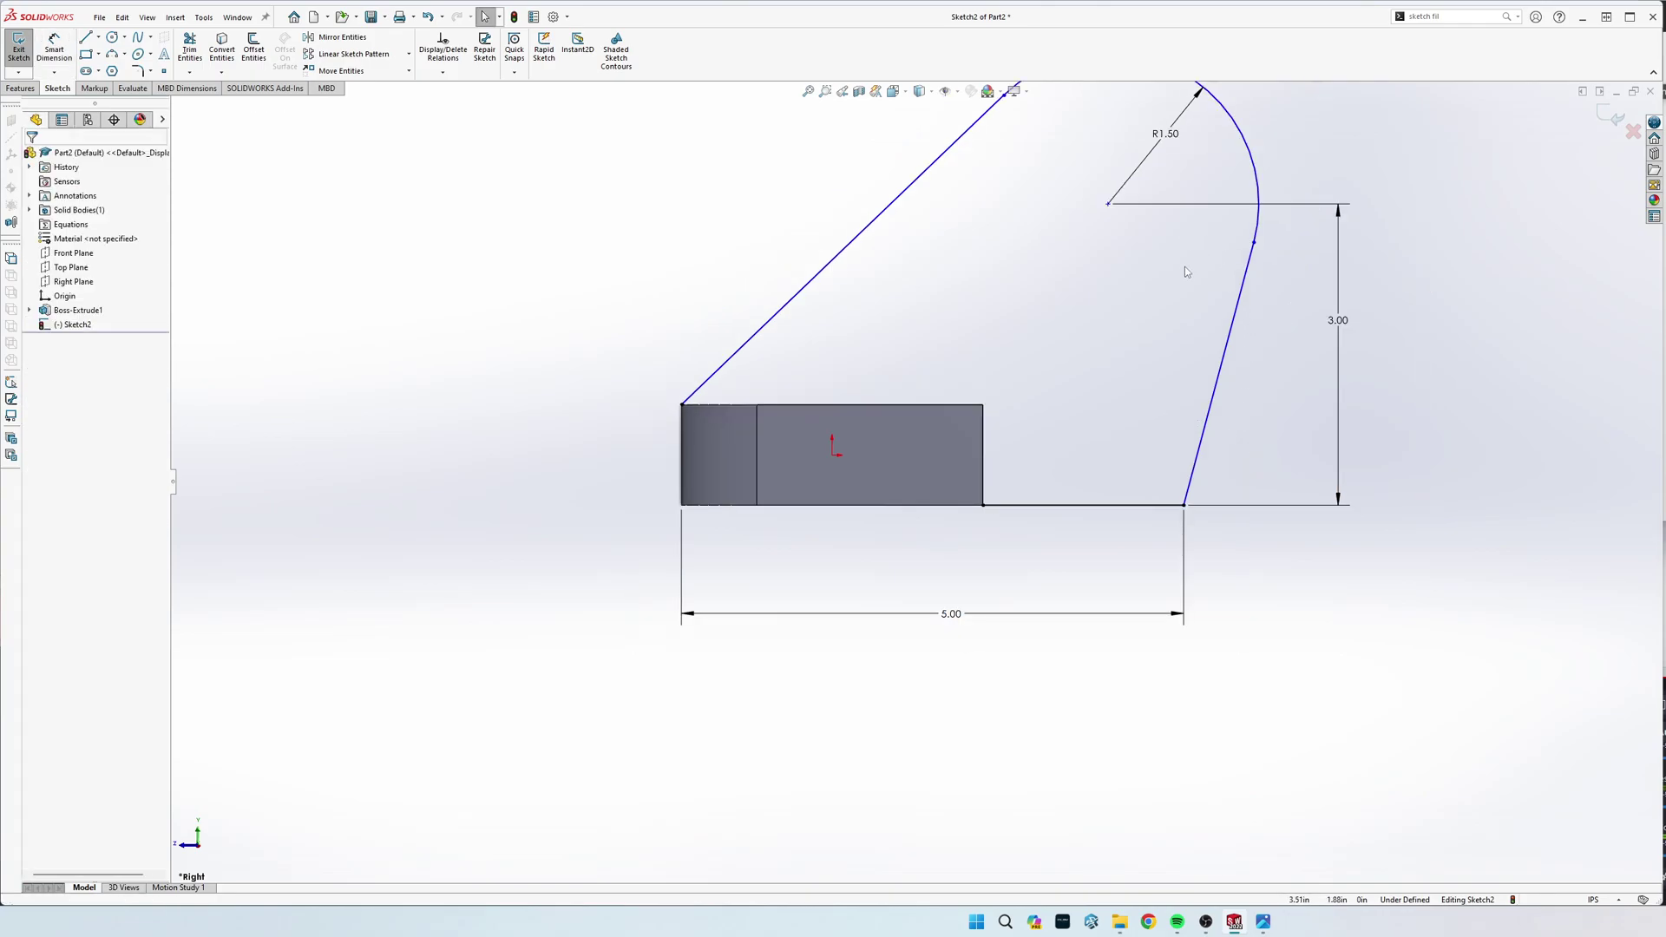
key("alt+Tab")
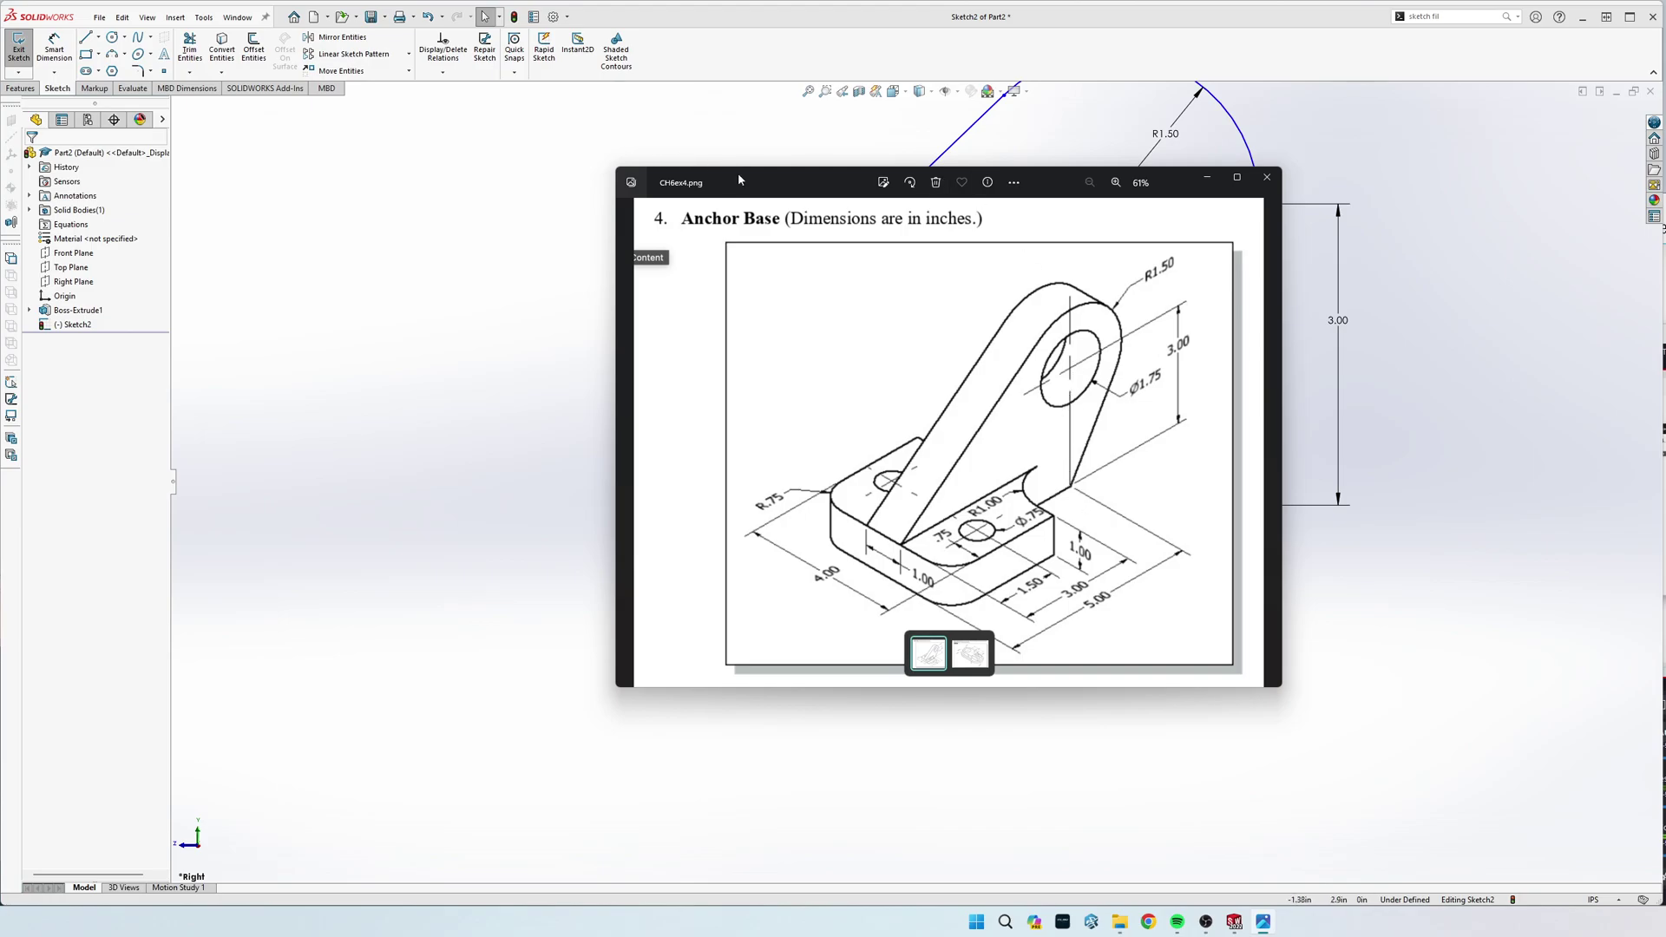
left_click_drag(740, 180, 1665, 35)
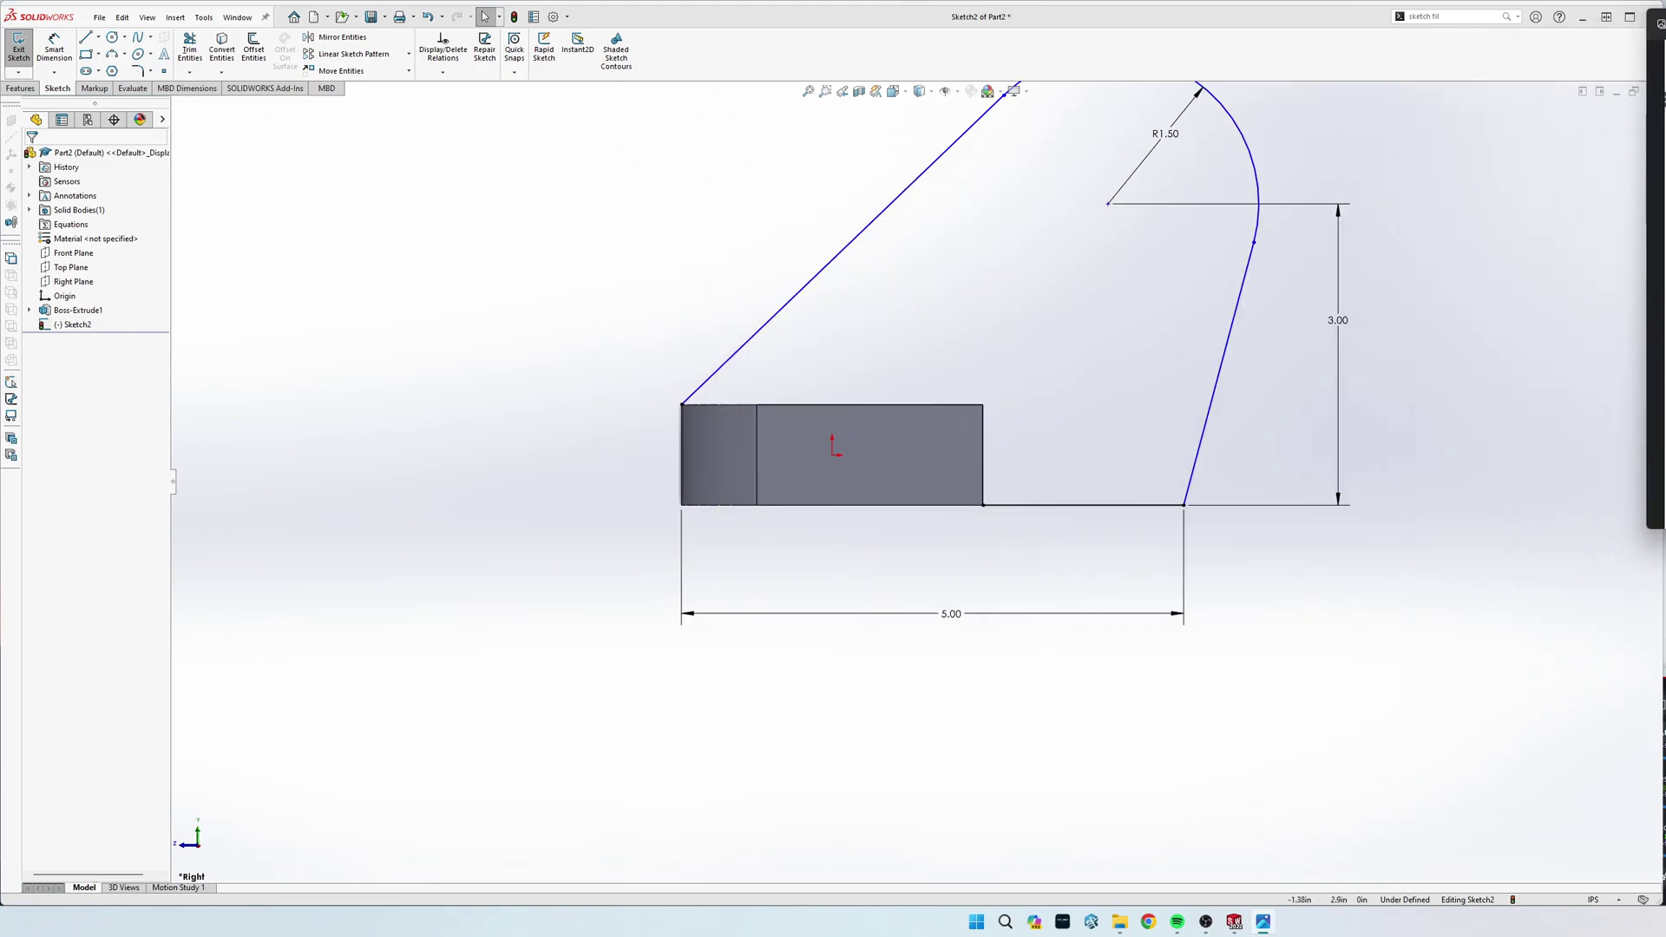
Step: Make the arc's centre point vertical with the lower line's endpoint
left_click(1108, 205)
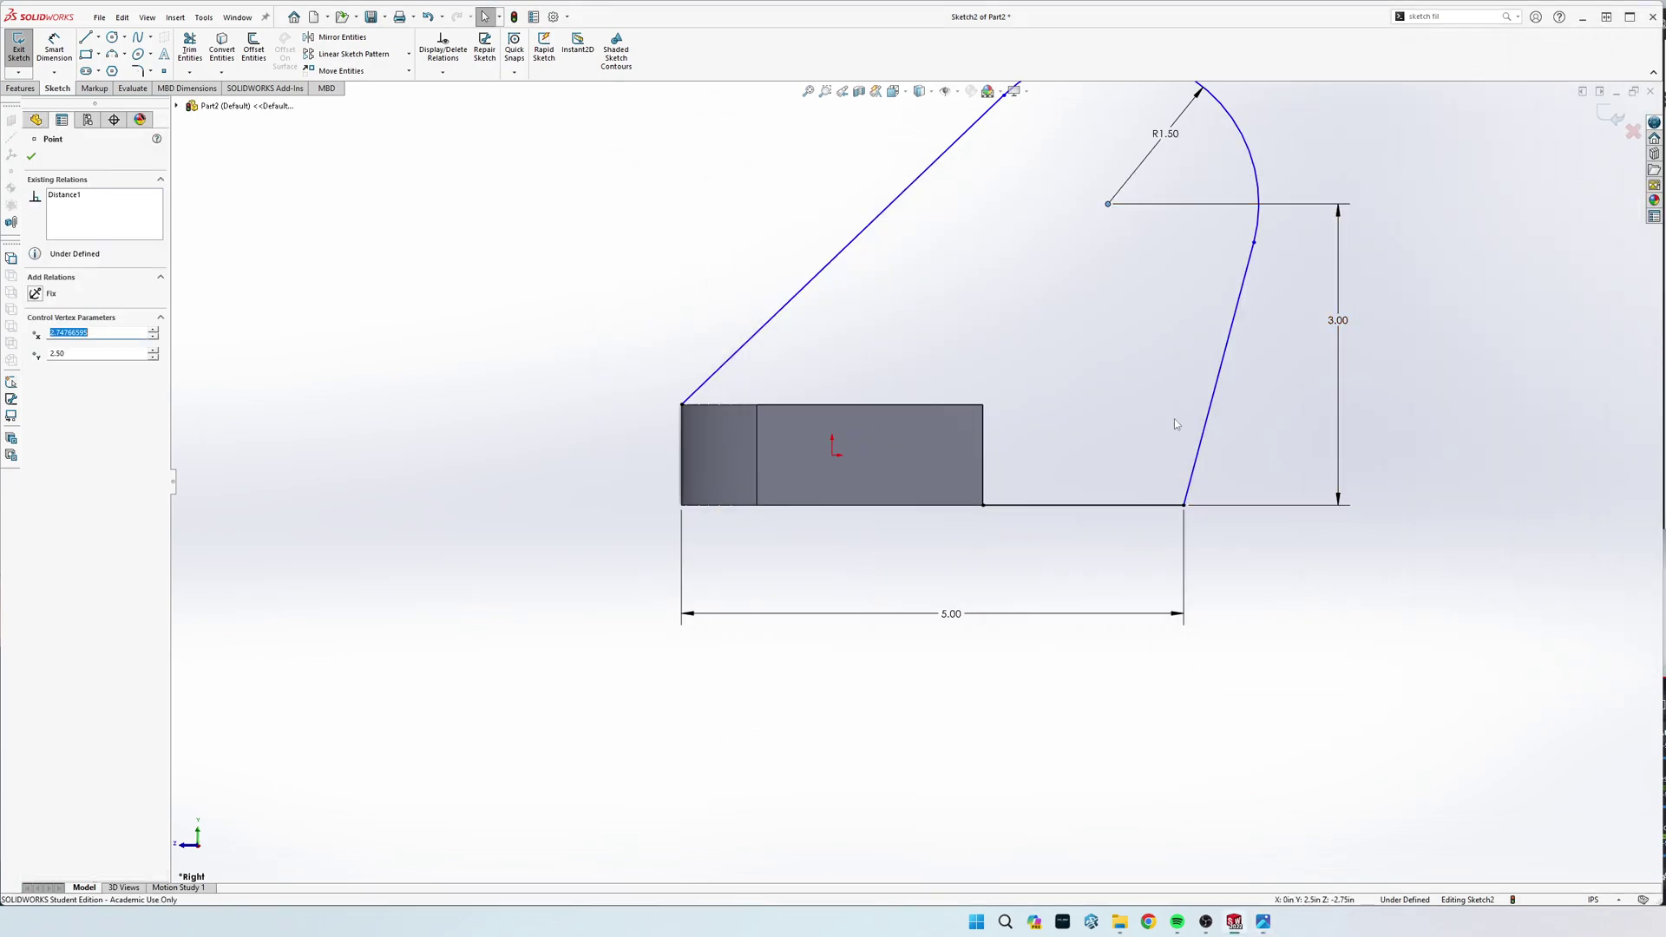
left_click(1184, 506, "ctrl")
left_click(35, 382)
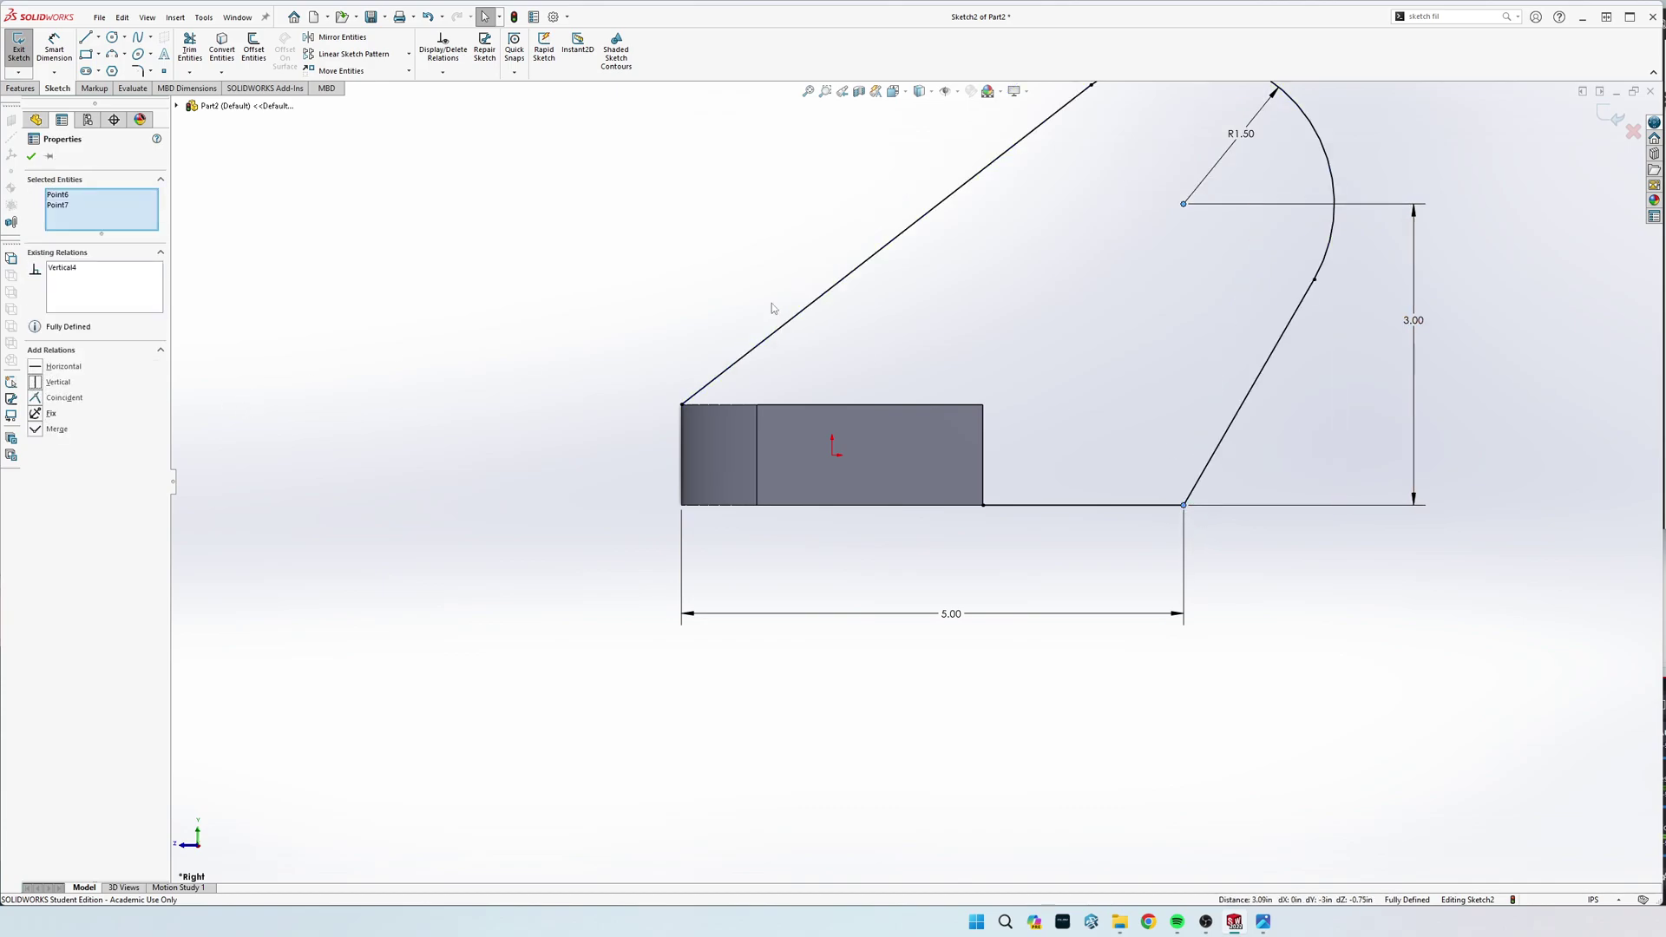
left_click(1128, 321)
Step: Draw a circle centred on the arc centre and dimension it to 1.75 in diameter
key("s")
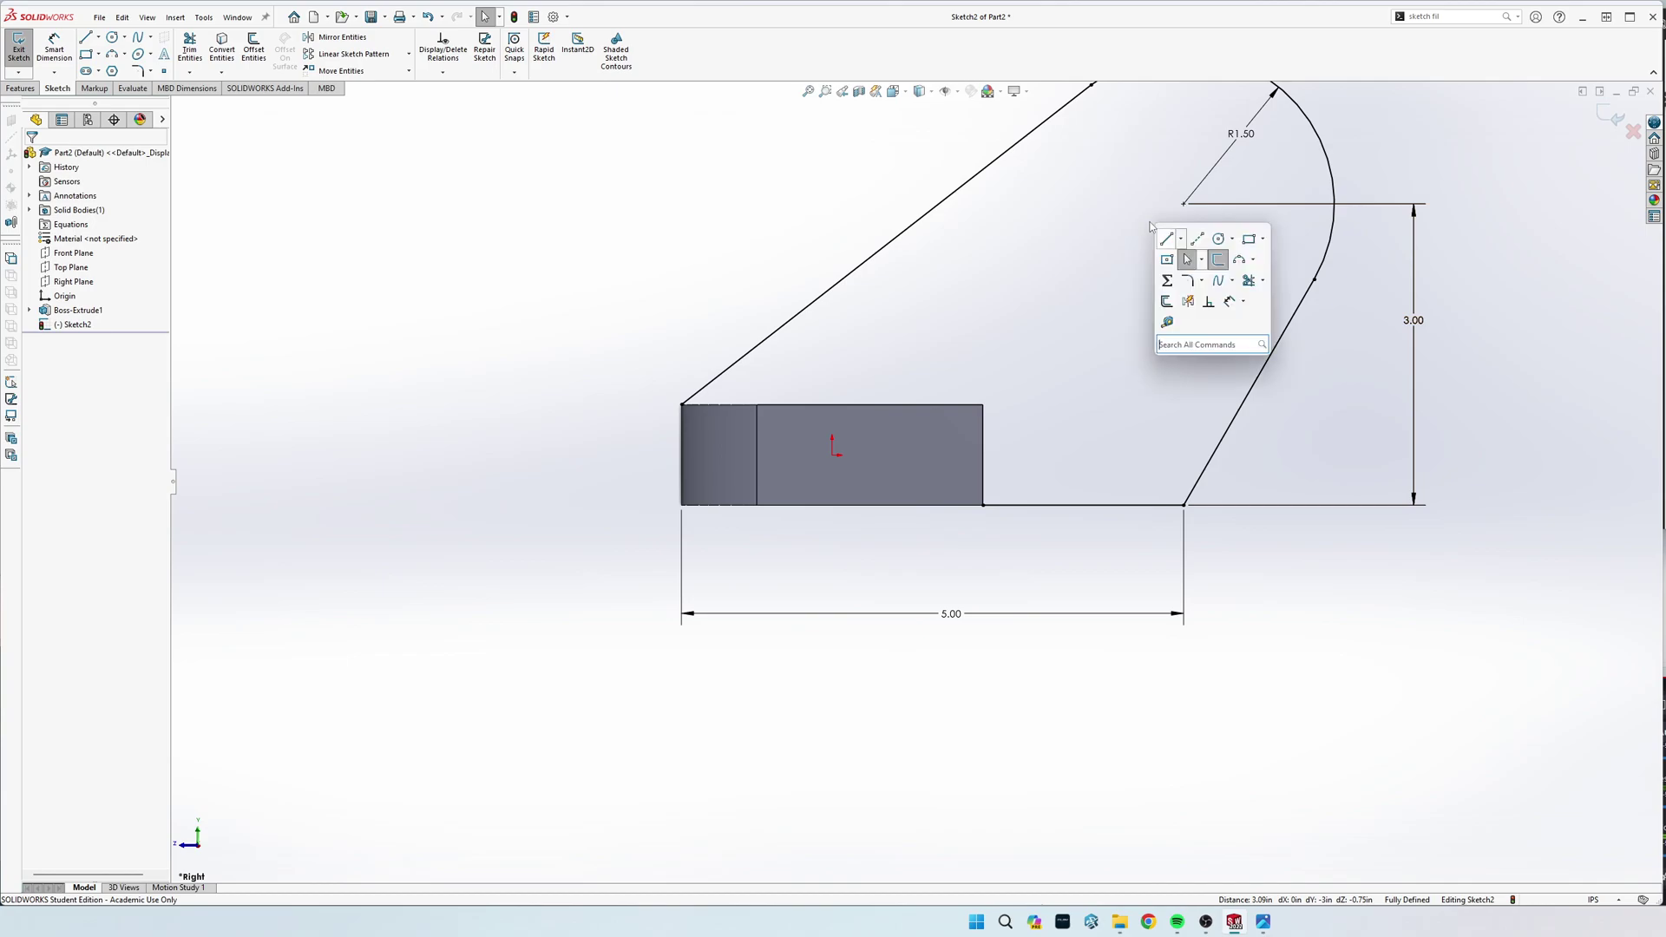
left_click(1215, 246)
mouse_move(1184, 204)
left_mouse_down()
mouse_move(1238, 309)
mouse_move(1232, 295)
left_mouse_up()
key("s")
left_click(1154, 231)
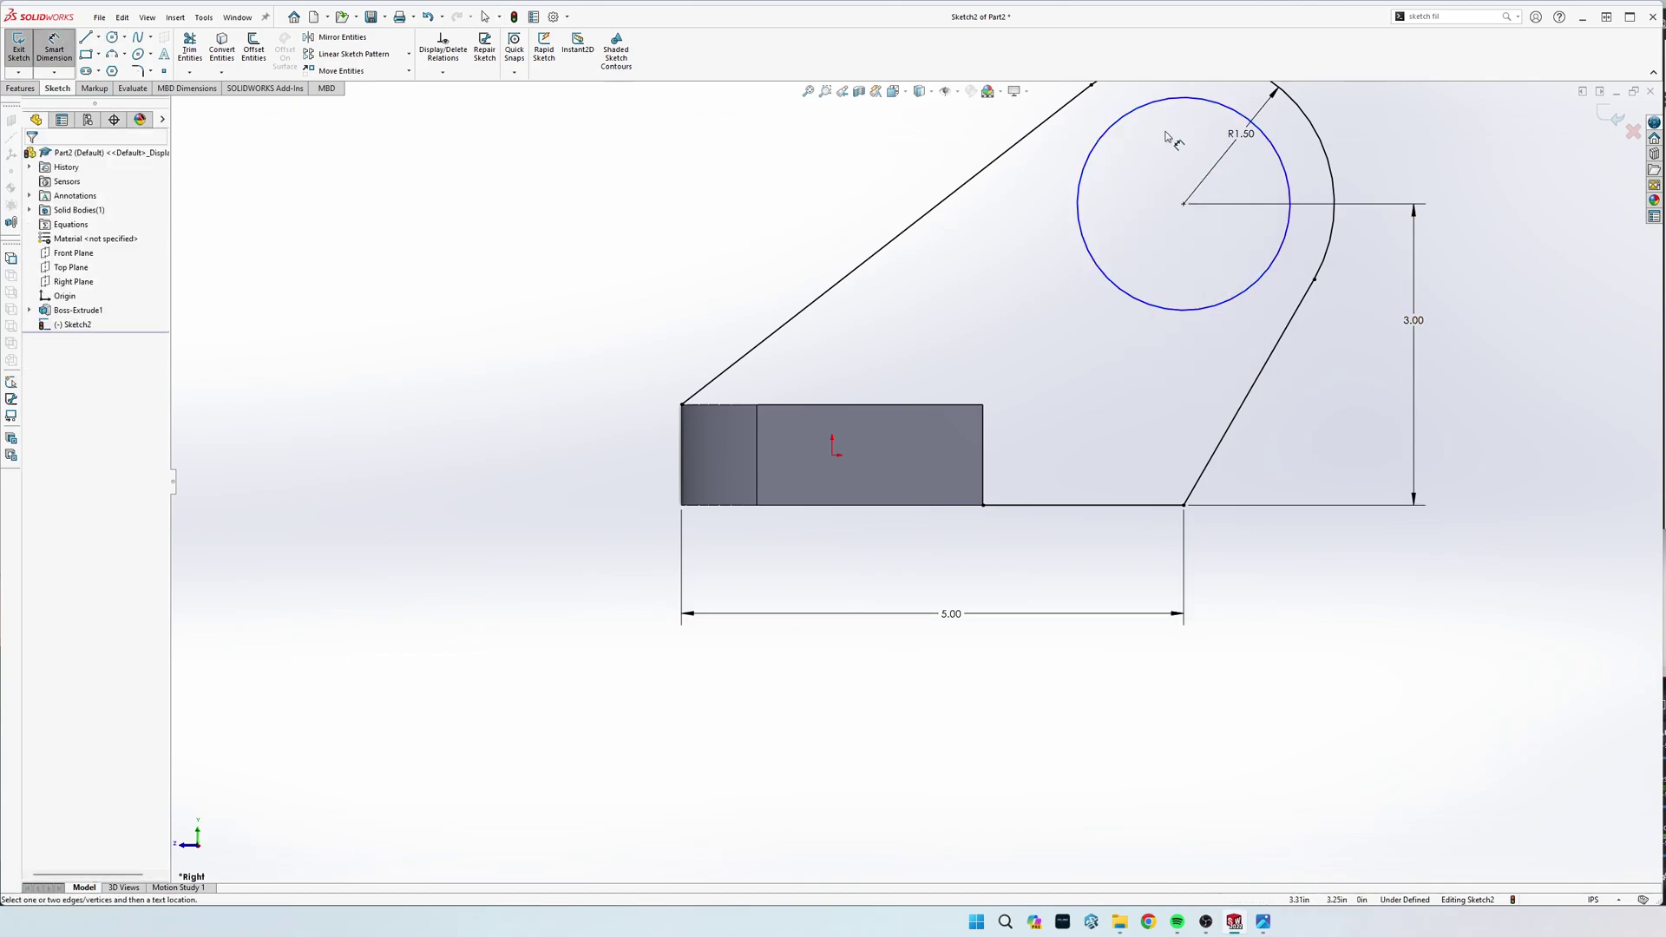
left_click(1185, 152)
left_click(1171, 157)
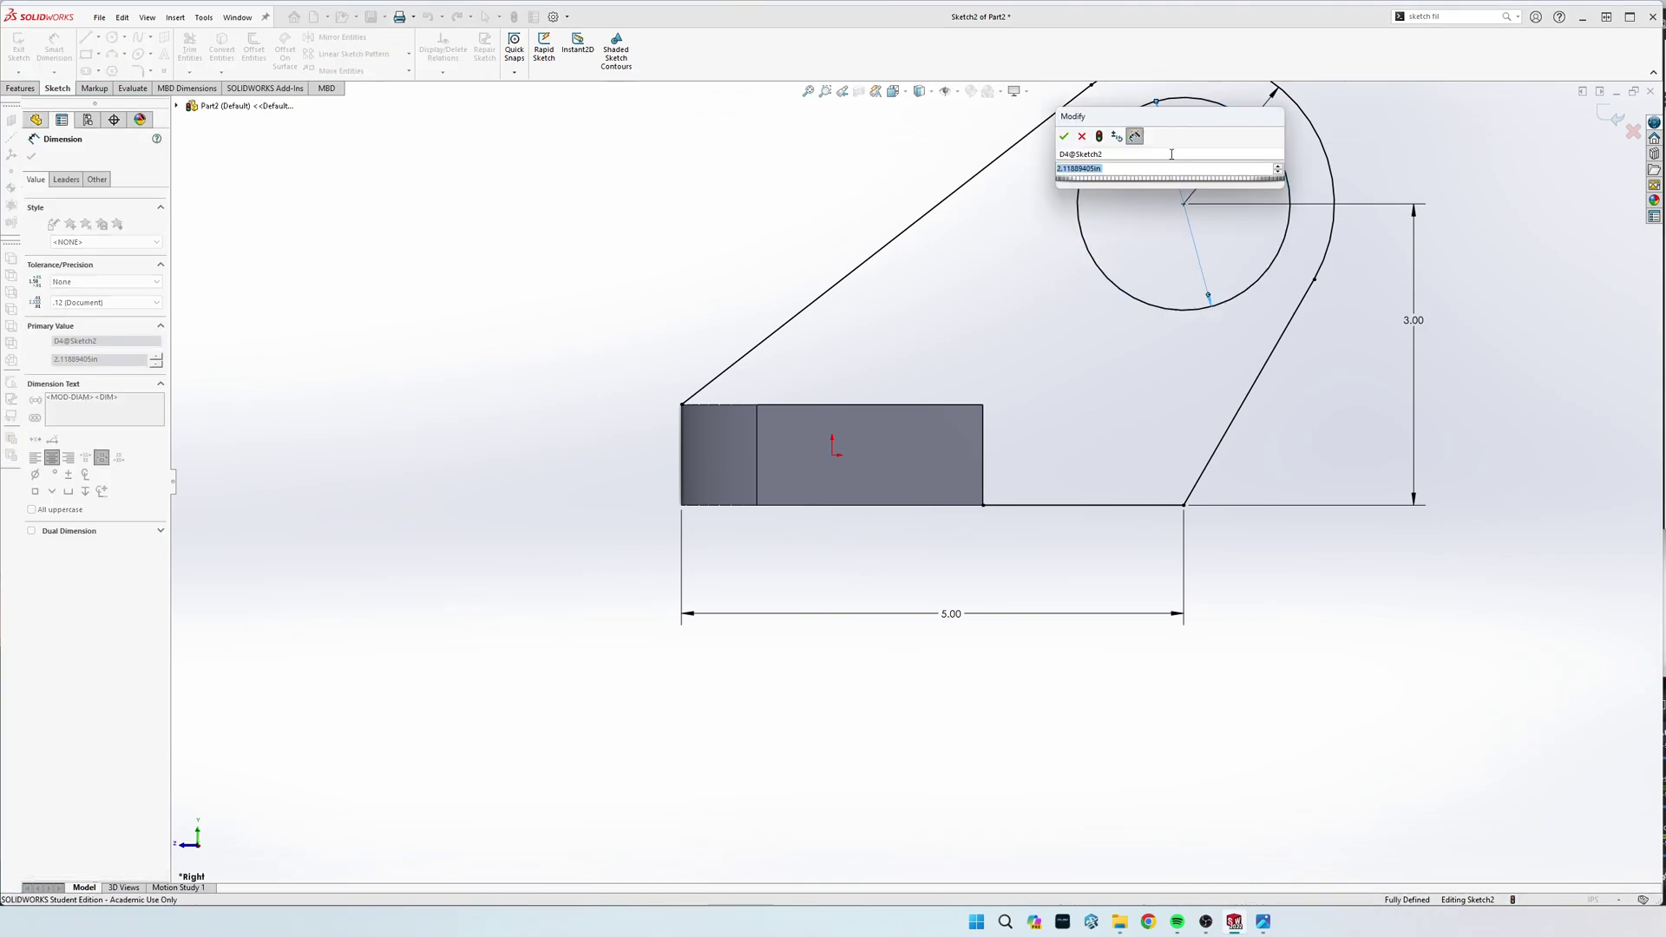
type("1.75")
key("Return")
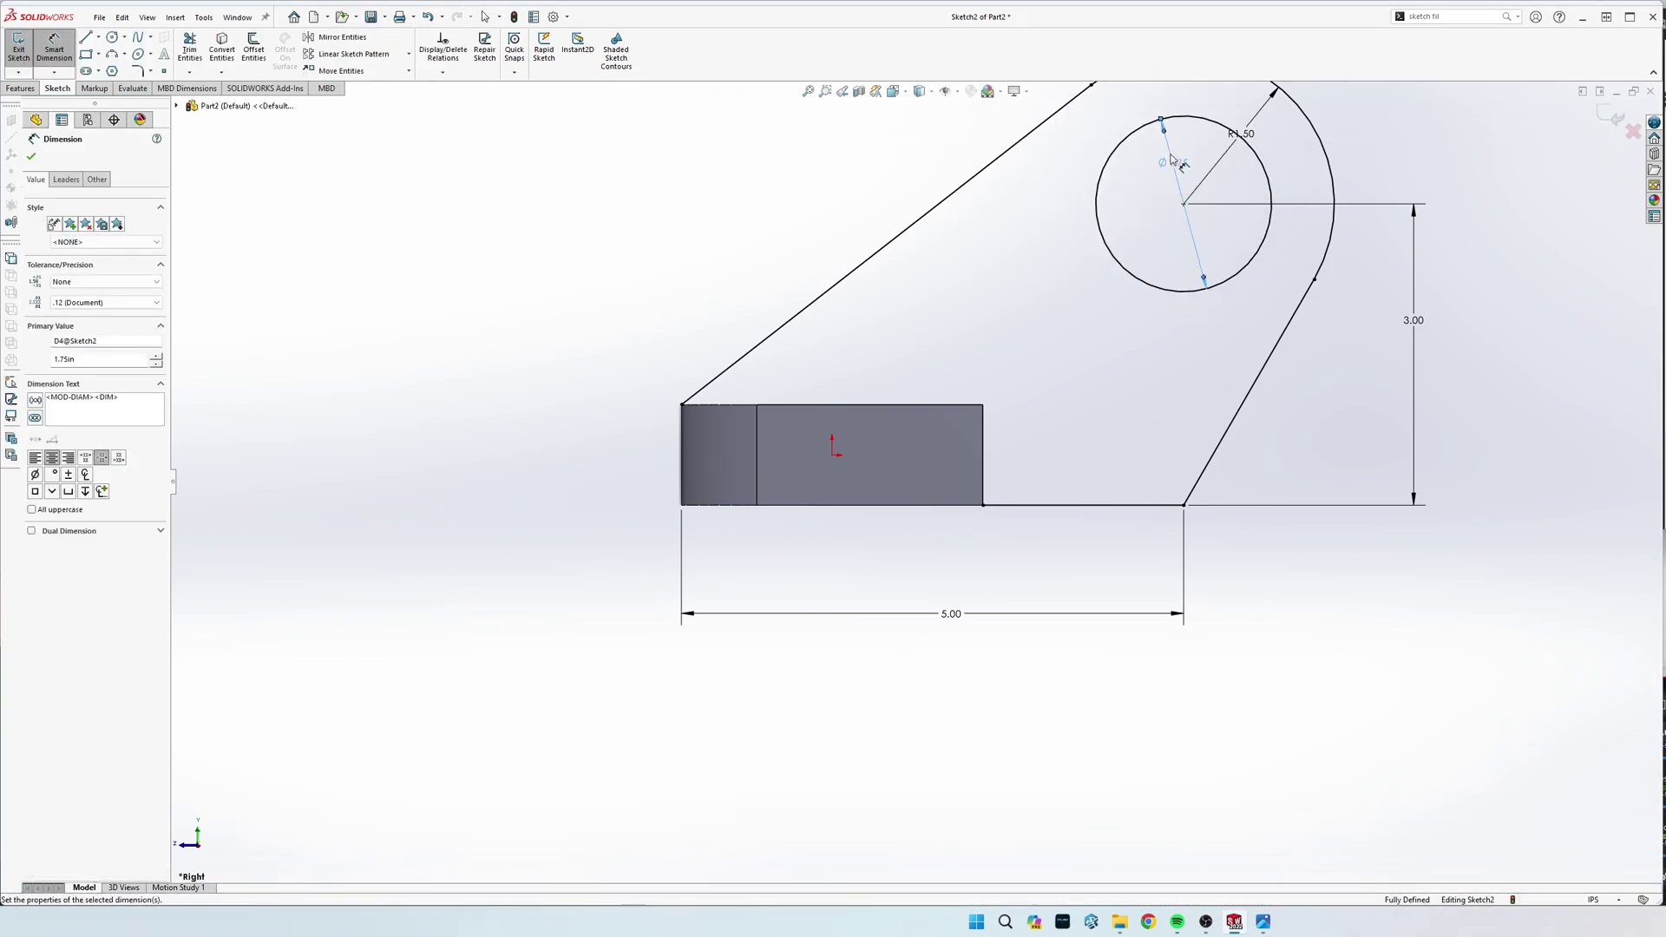
key("Escape")
left_click(20, 88)
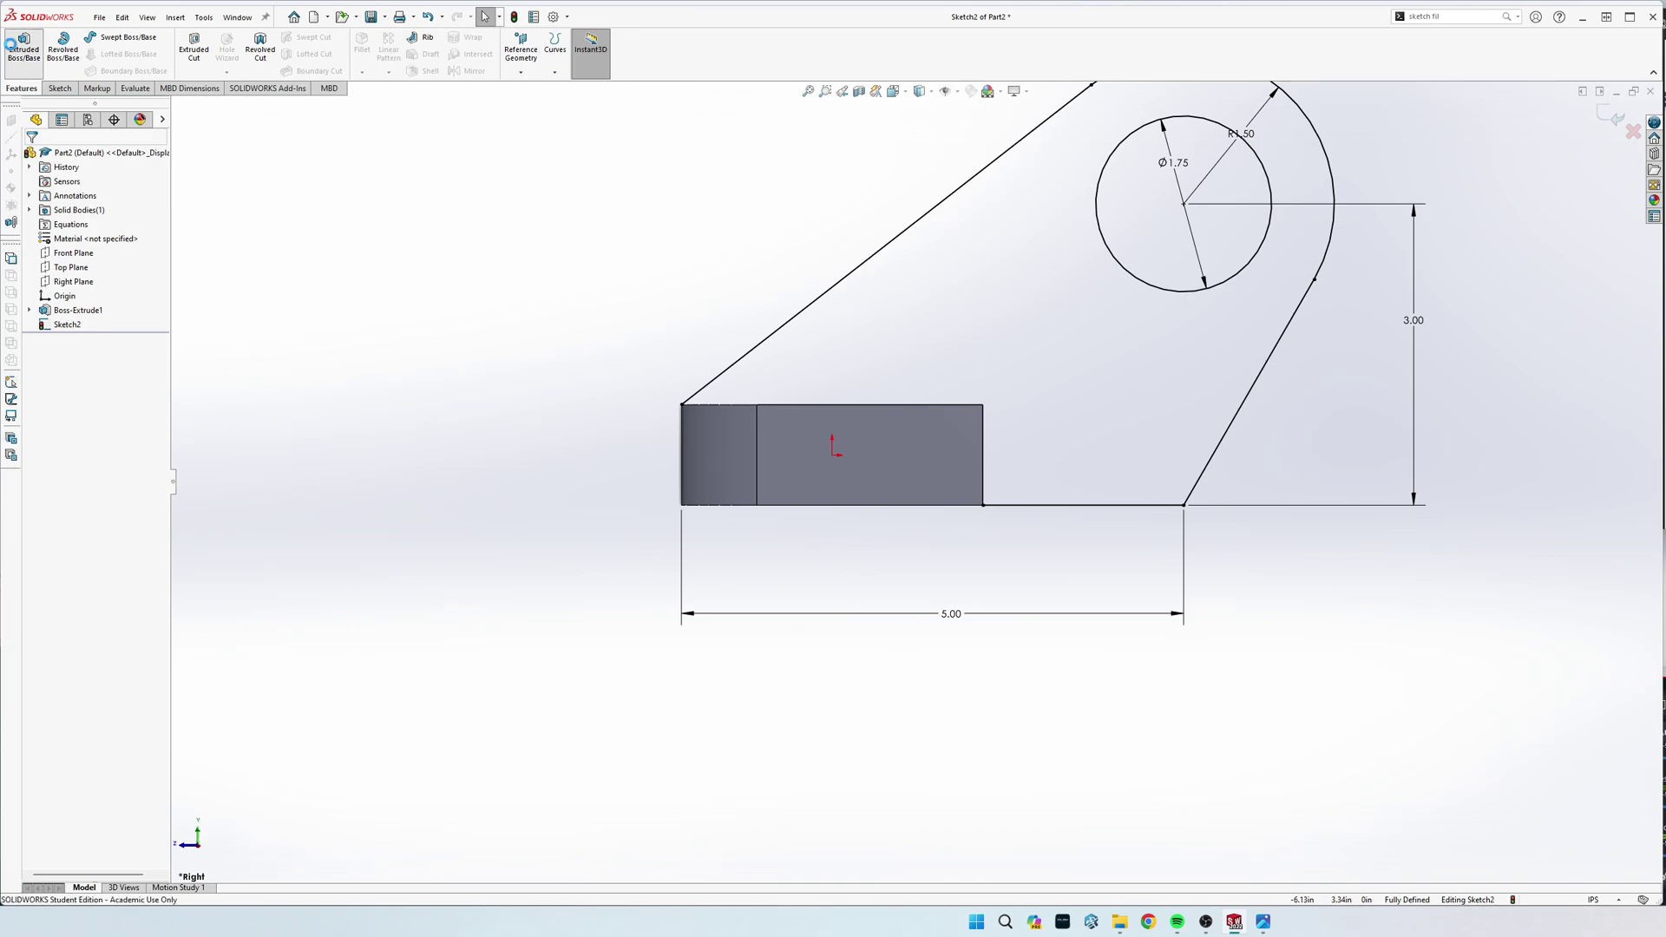
left_click(24, 48)
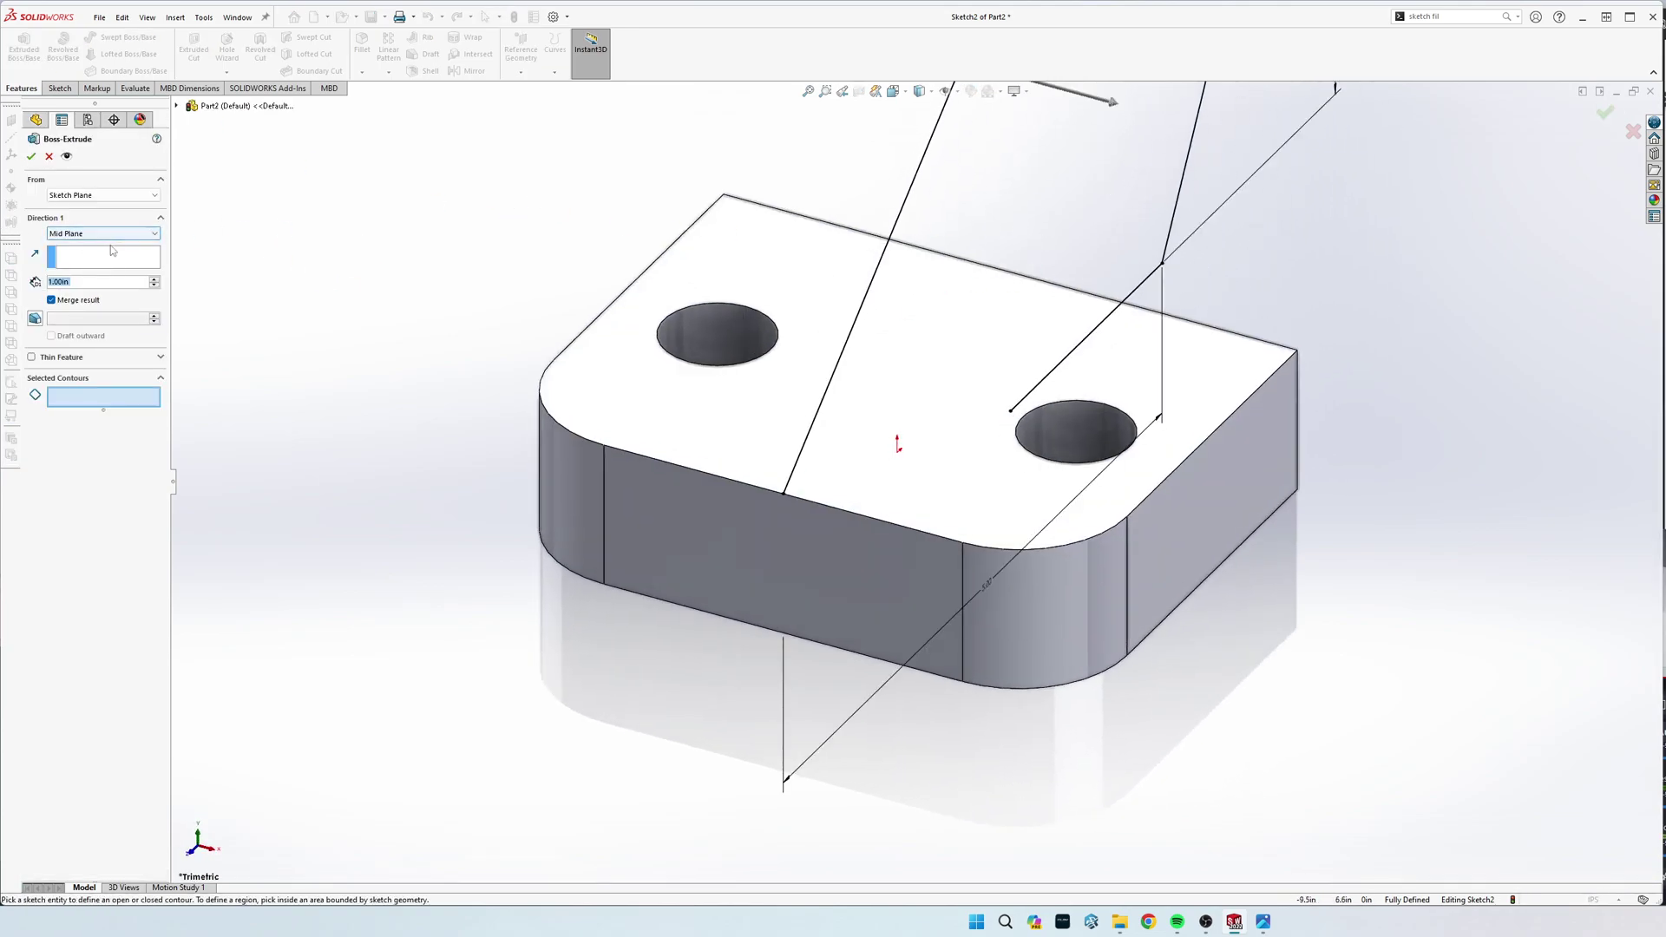
left_click(88, 234)
left_click(89, 241)
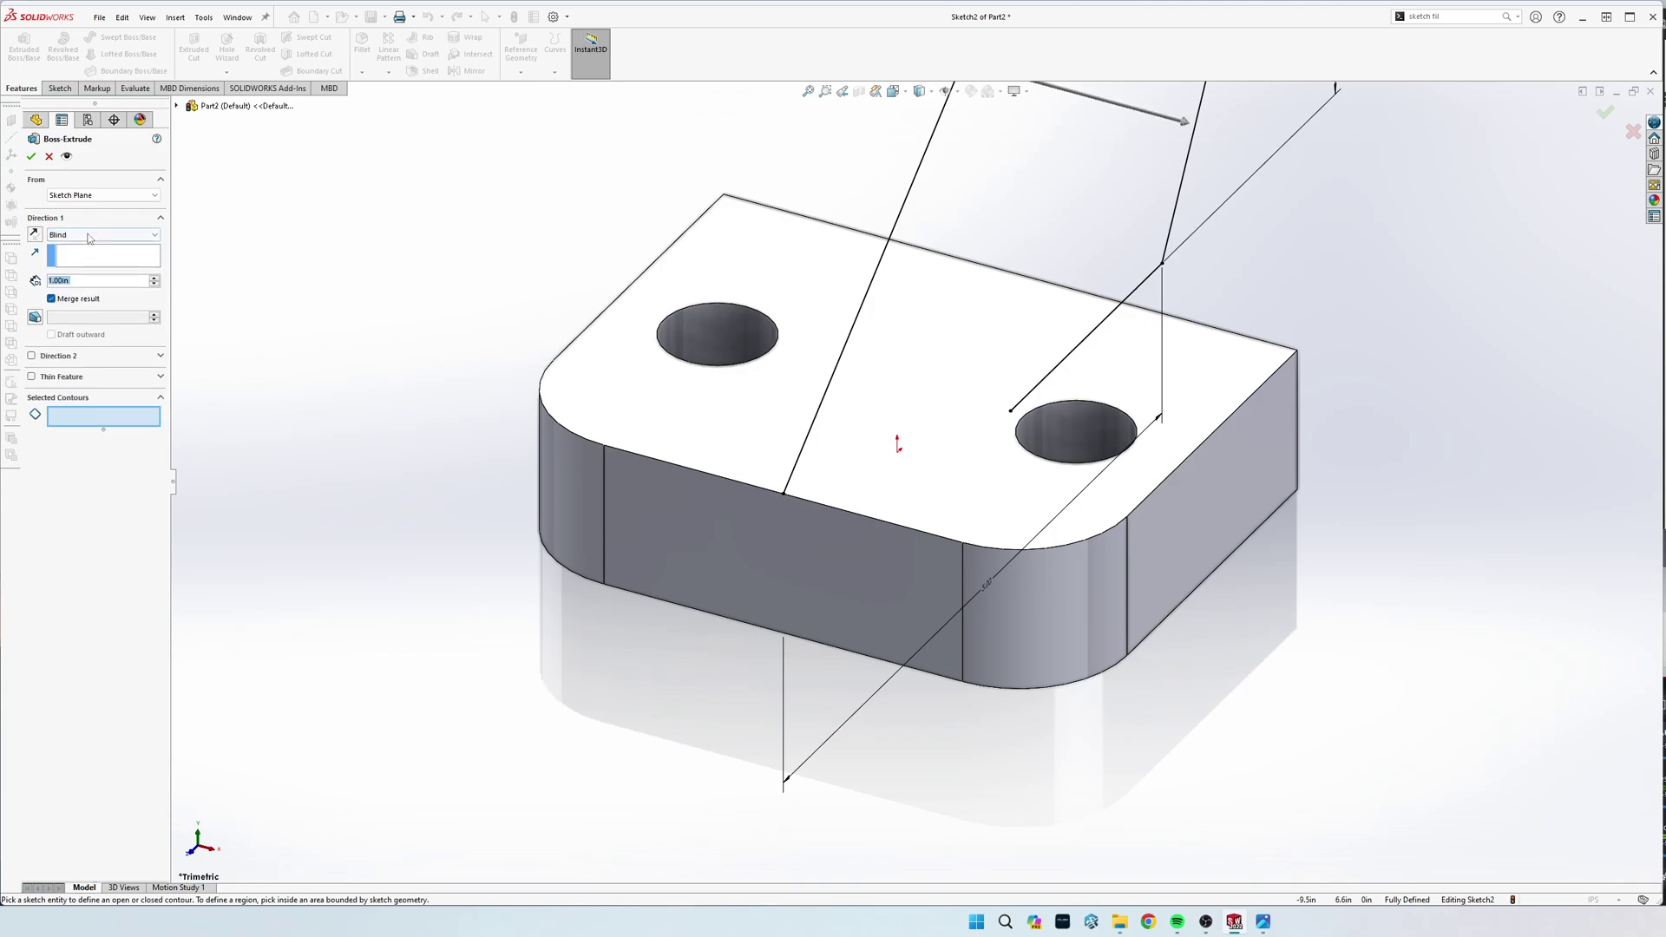
left_click(89, 235)
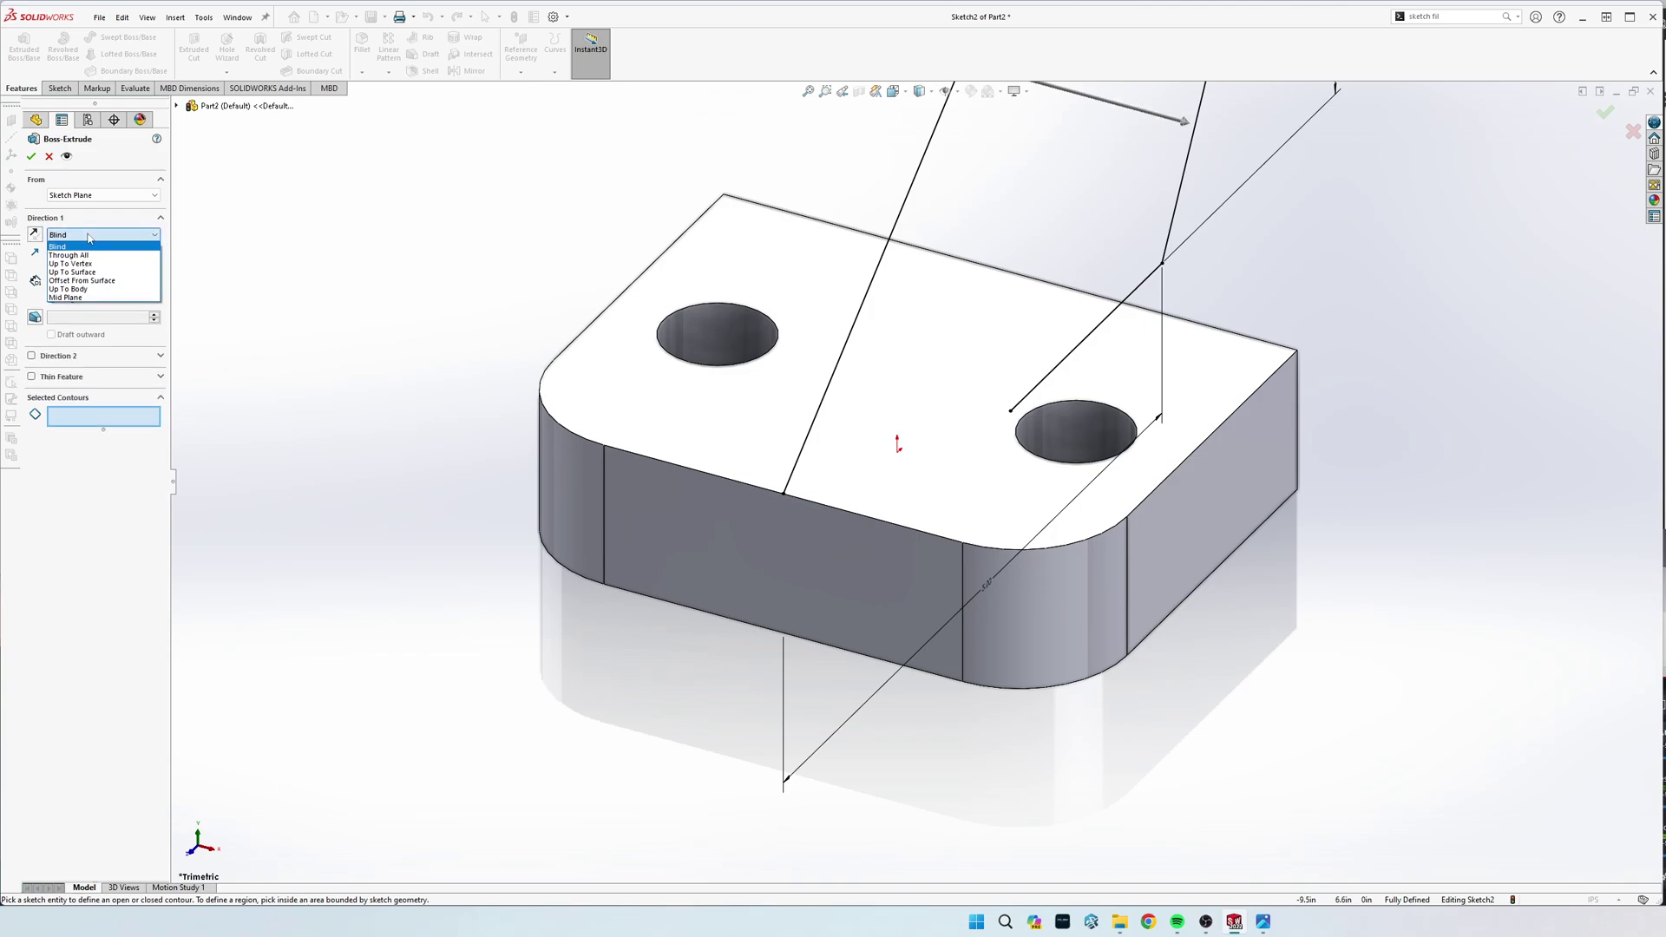
left_click(85, 298)
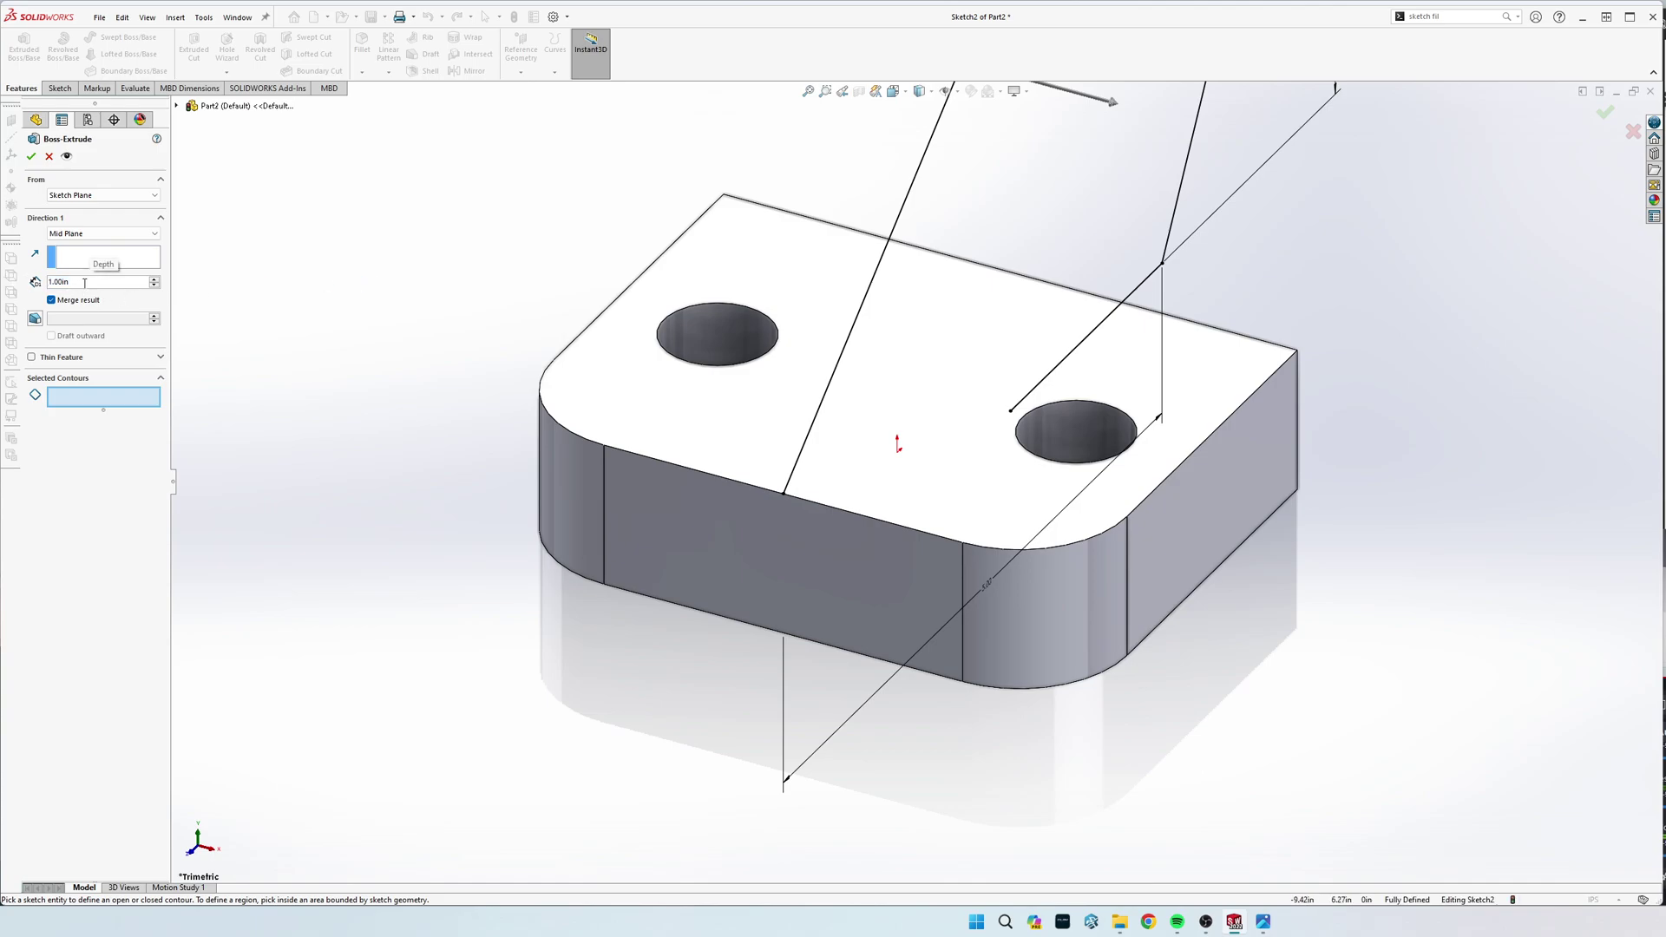
left_click(31, 157)
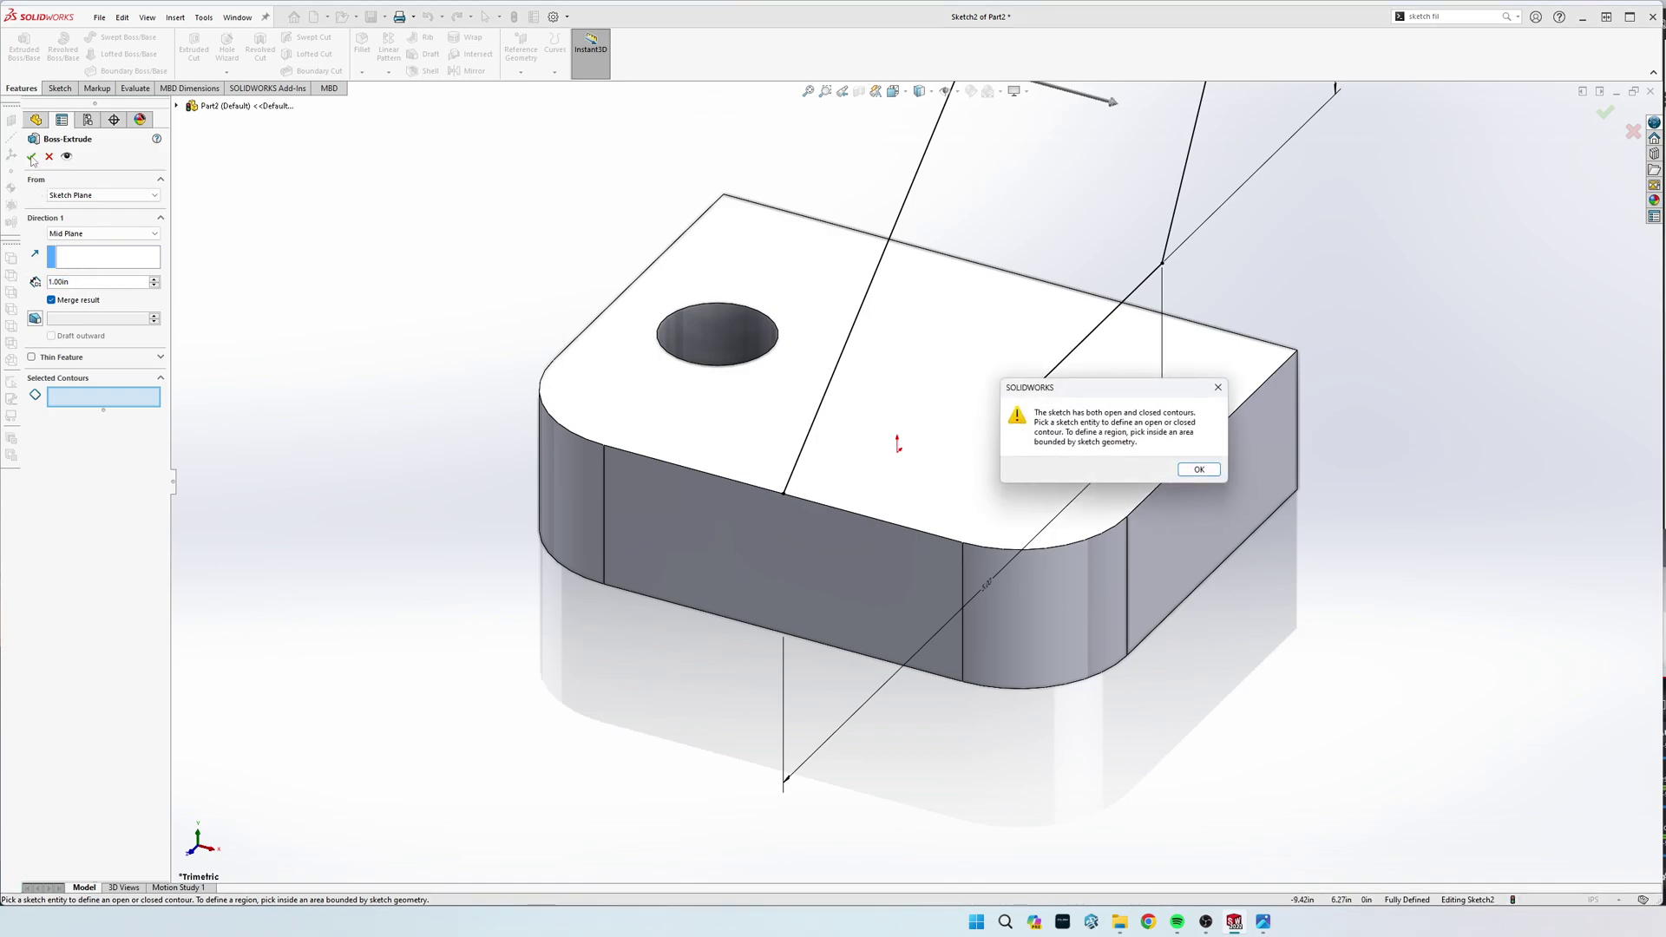
left_click(1206, 473)
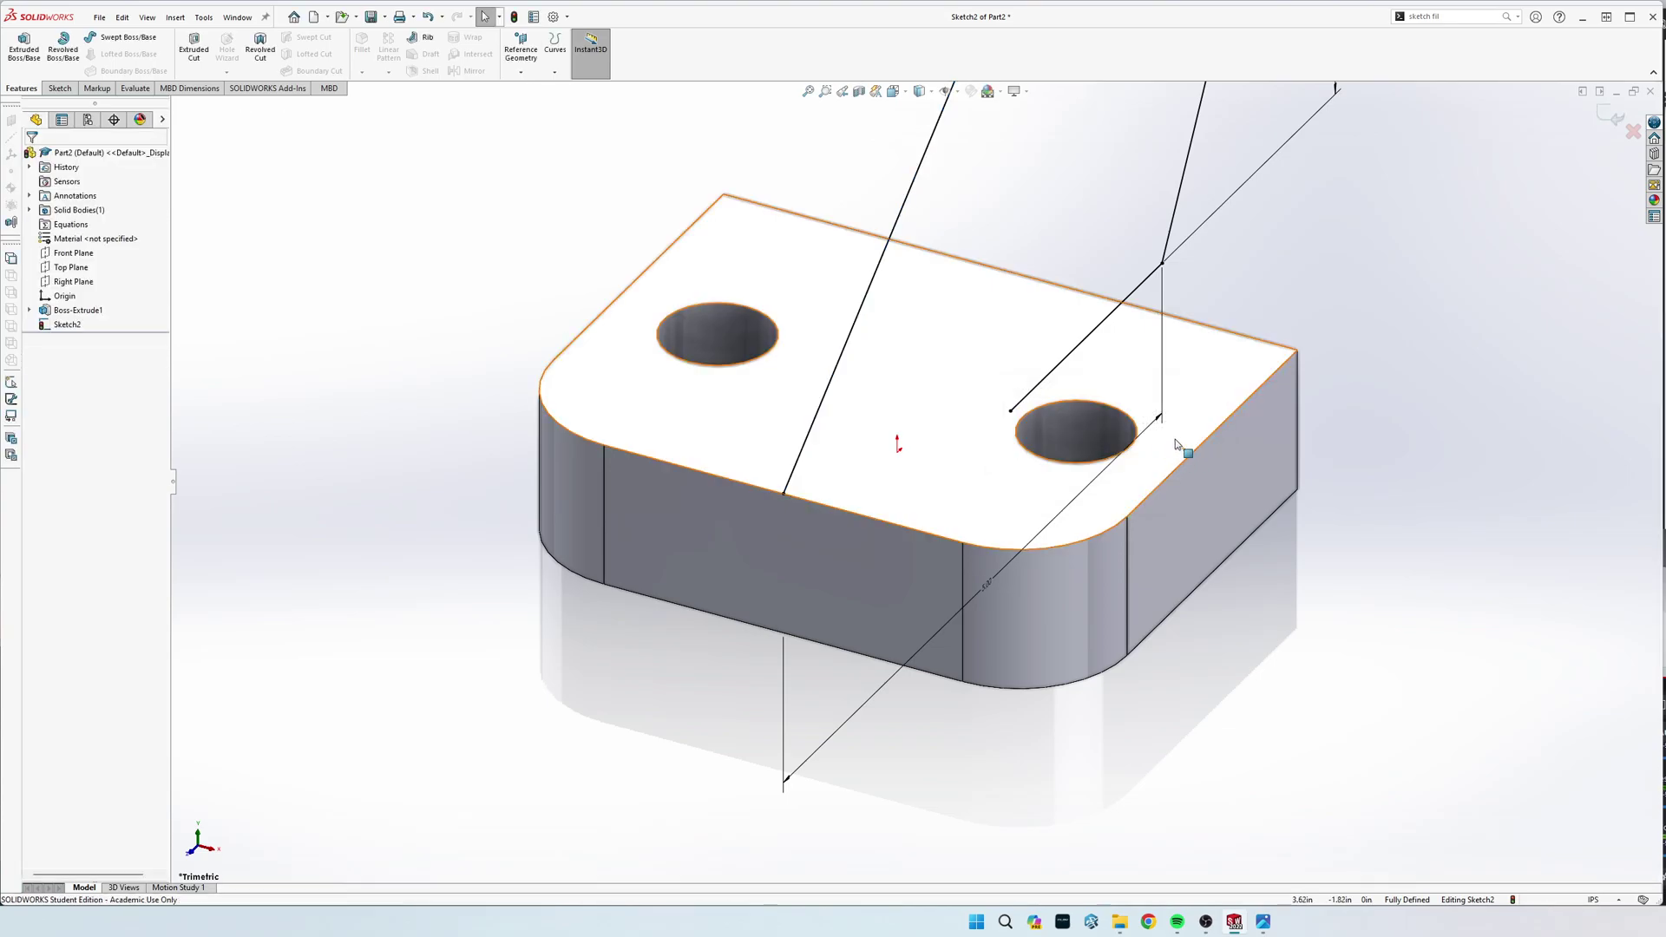
Step: Convert the base plate's top edges and right end edge into Sketch2 to close the outline
mouse_move(1163, 448)
middle_mouse_down()
mouse_move(1171, 472)
mouse_move(1200, 460)
mouse_move(1085, 480)
mouse_move(1182, 627)
mouse_move(1155, 587)
mouse_move(1146, 503)
middle_mouse_up()
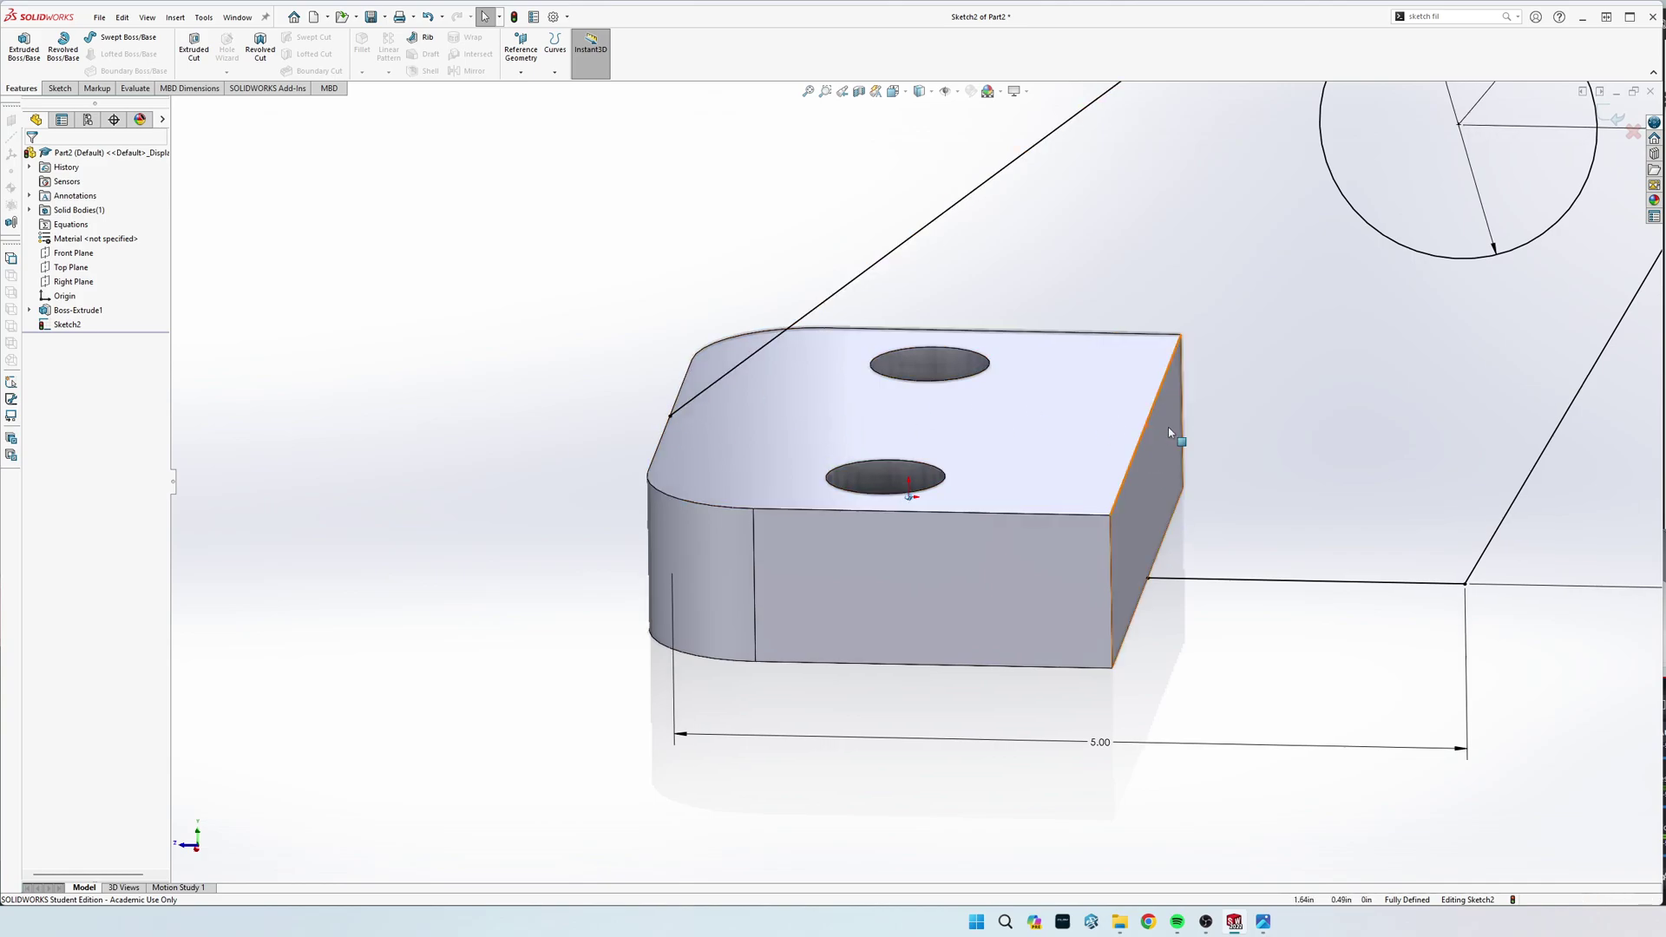
middle_click_drag(1175, 434, 985, 404)
mouse_move(935, 508)
middle_mouse_down()
mouse_move(531, 528)
mouse_move(21, 121)
middle_mouse_up()
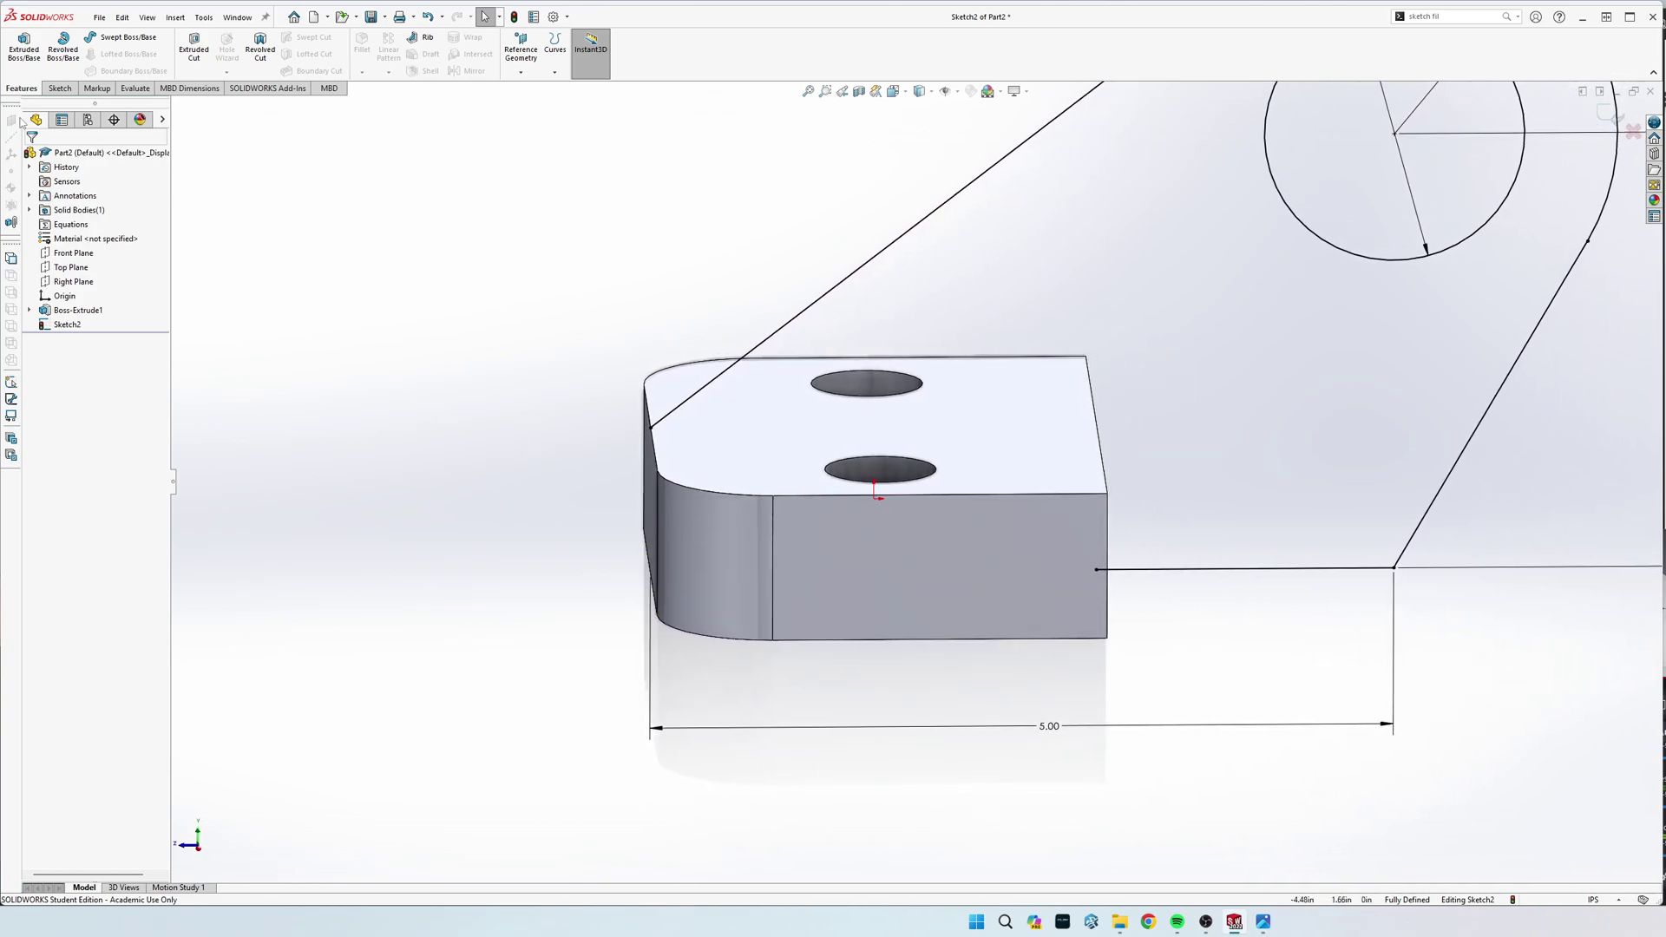
left_click(59, 88)
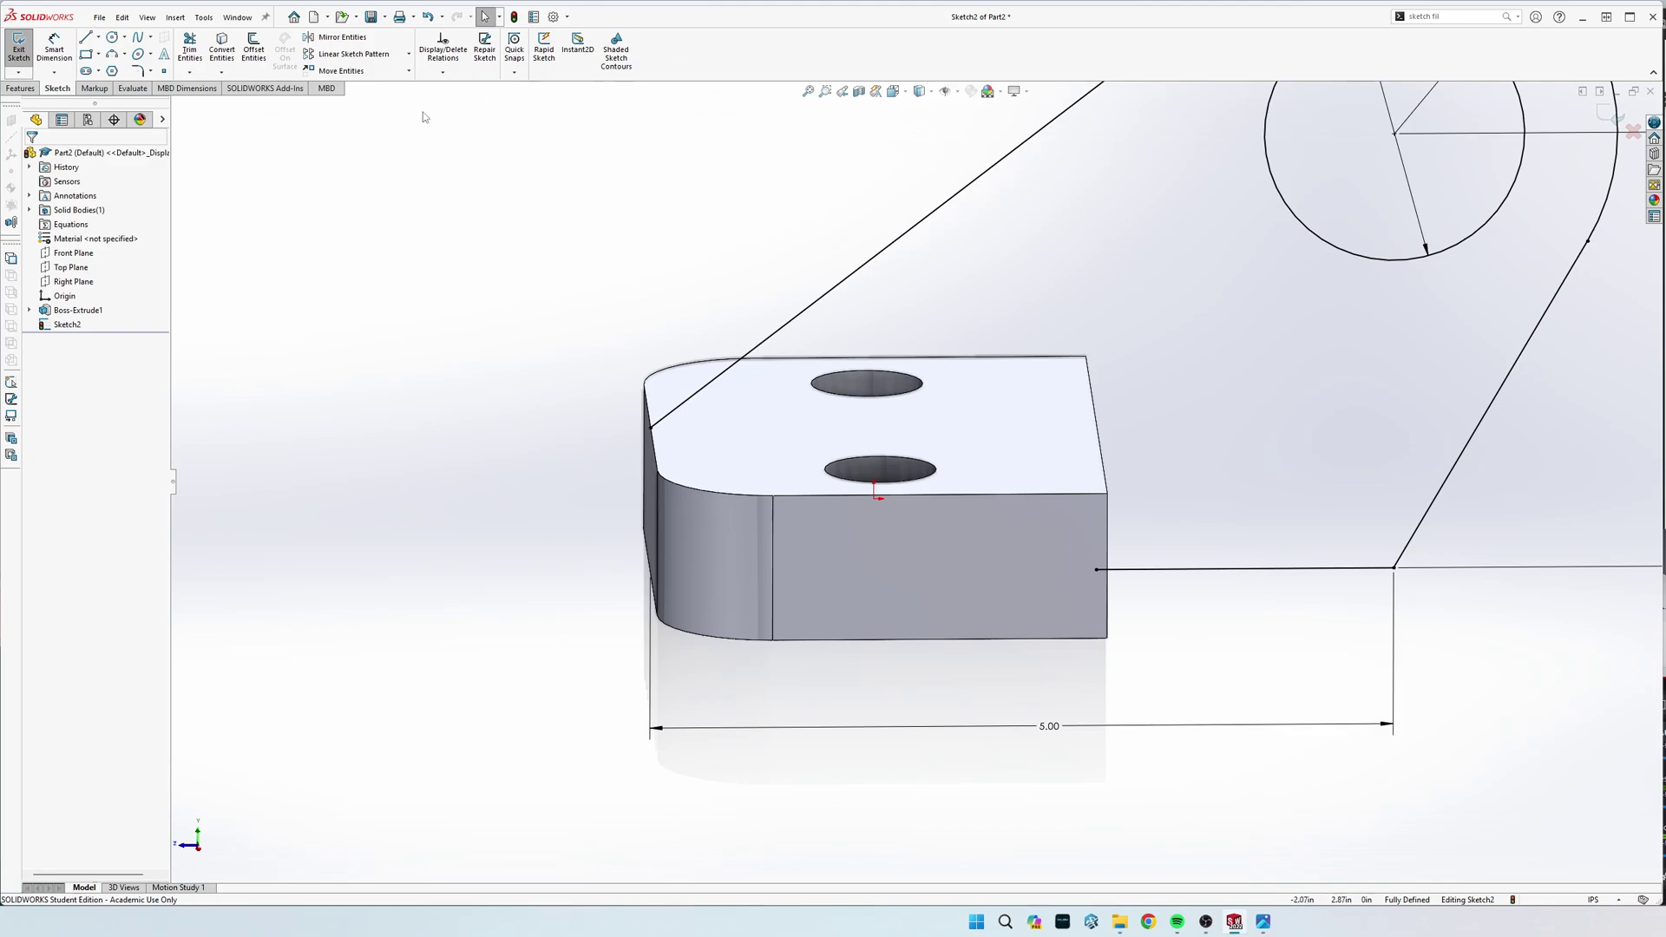
left_click(223, 50)
key("ctrl+8")
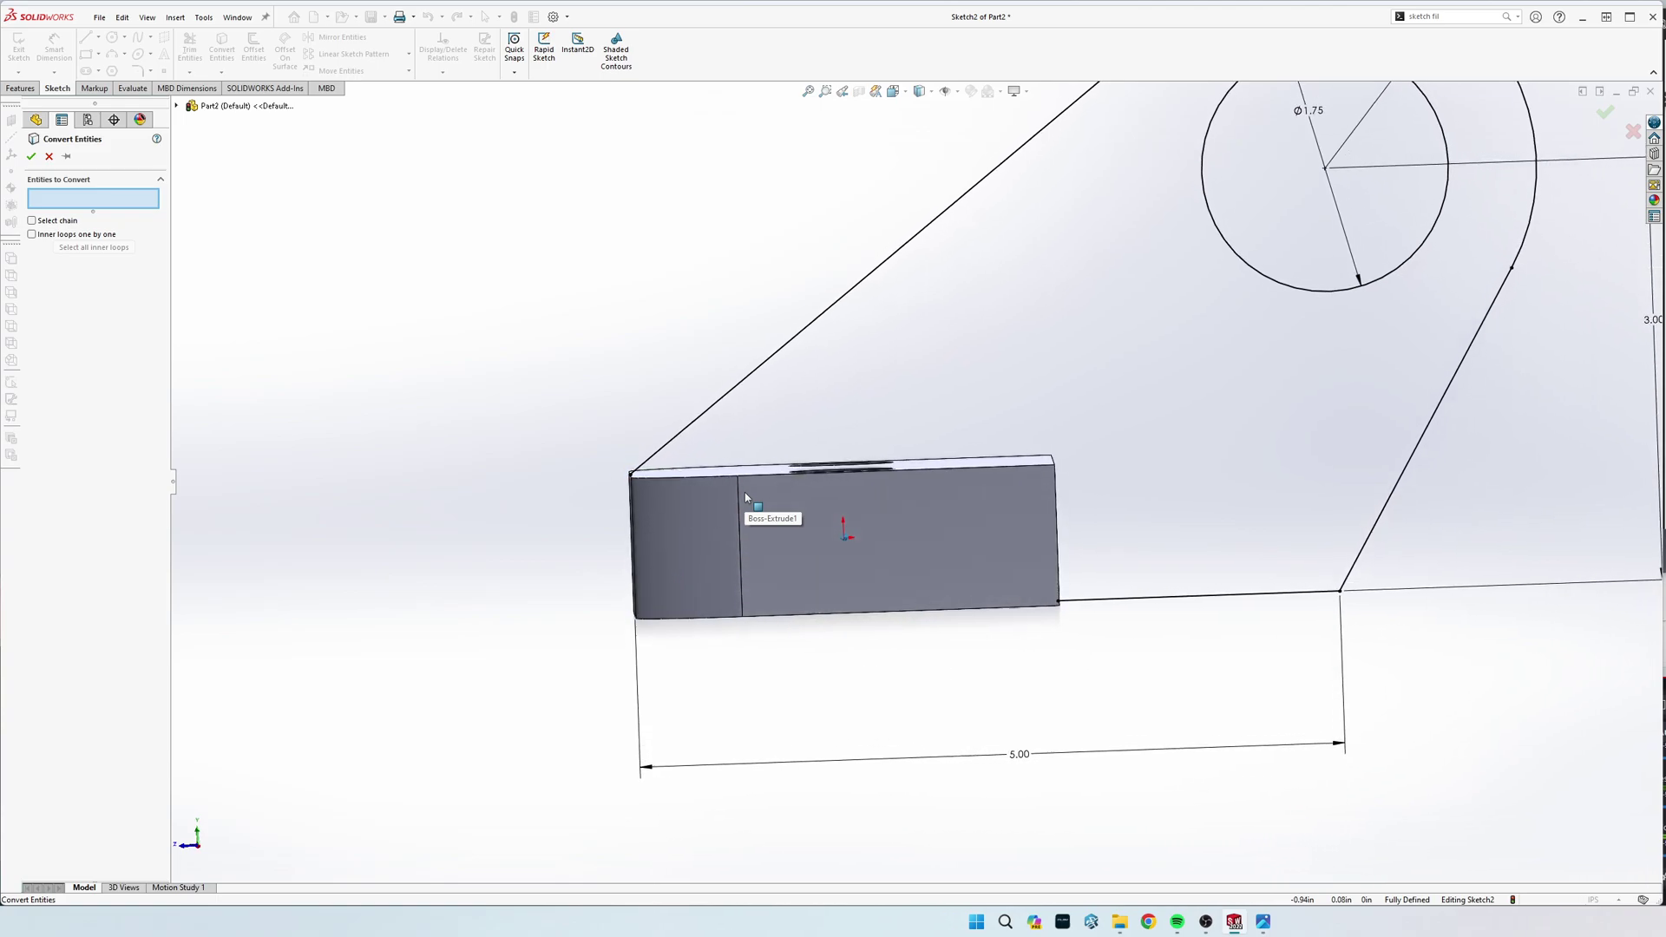
left_click(666, 479)
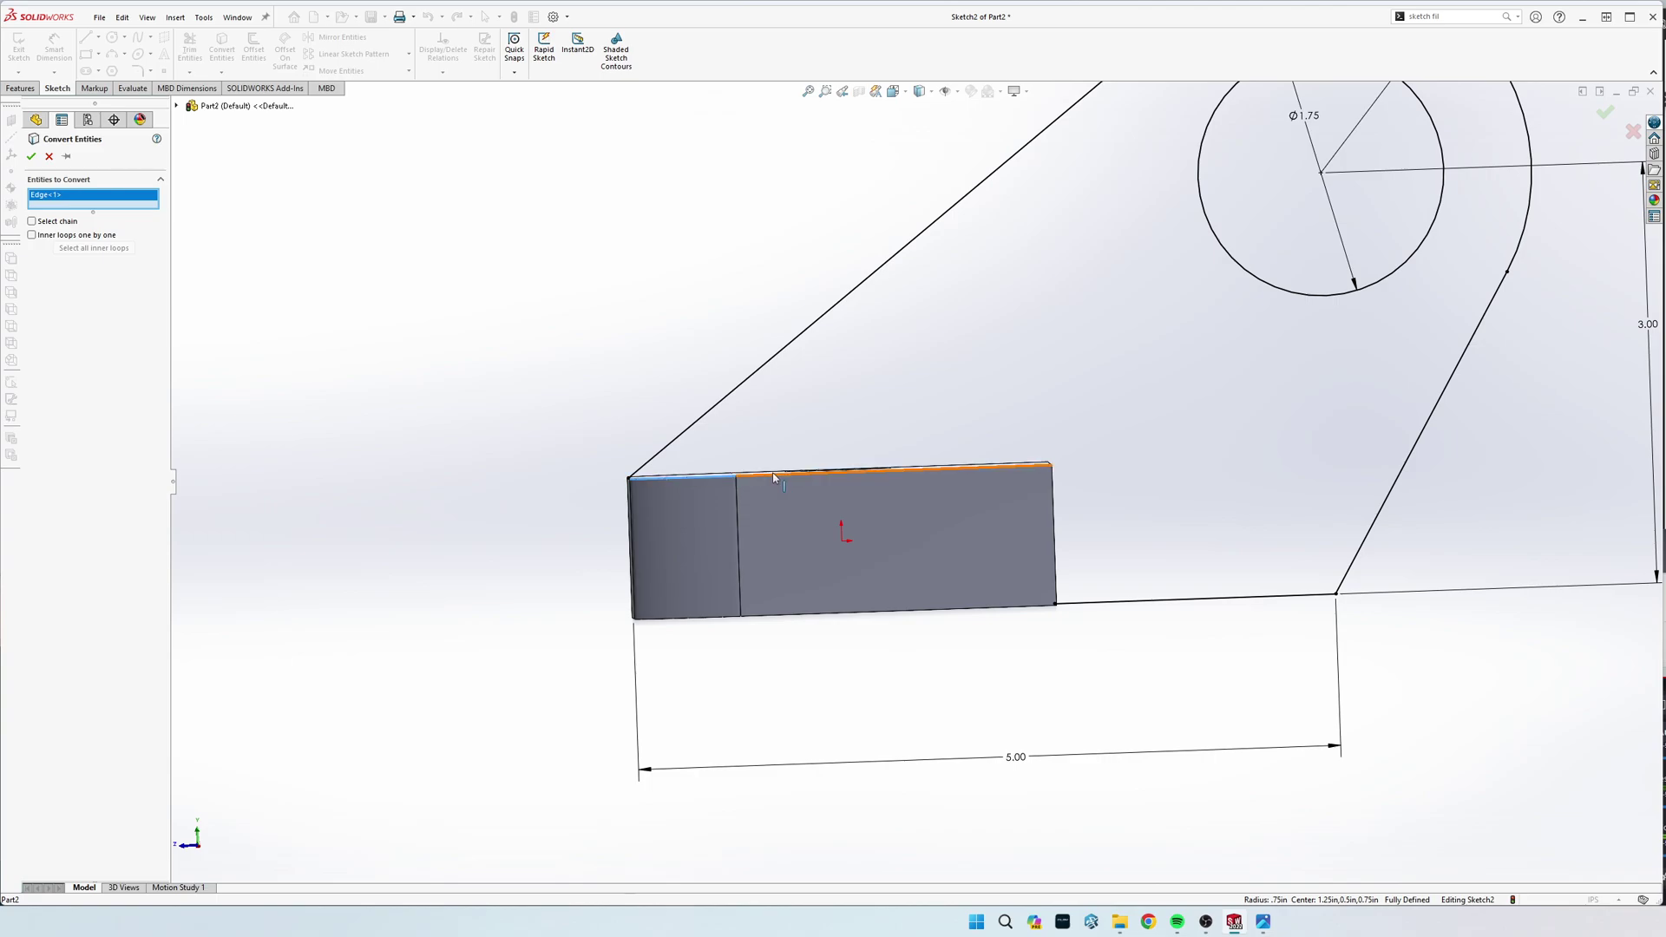
left_click(772, 480)
left_click(1056, 534)
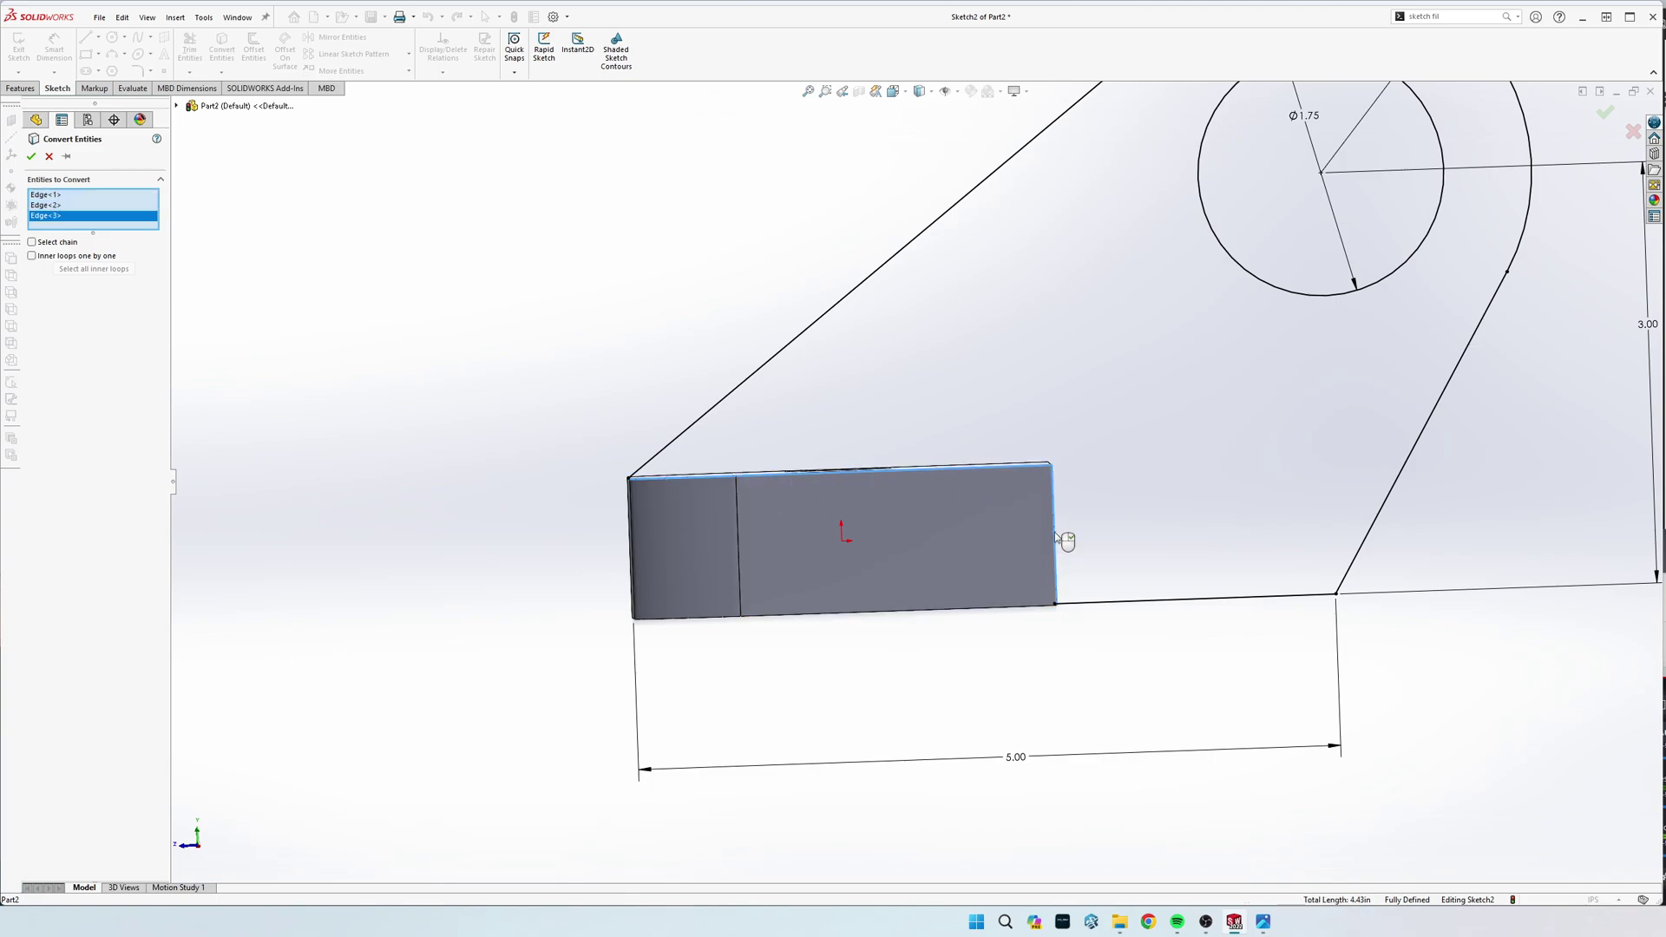
left_click(31, 156)
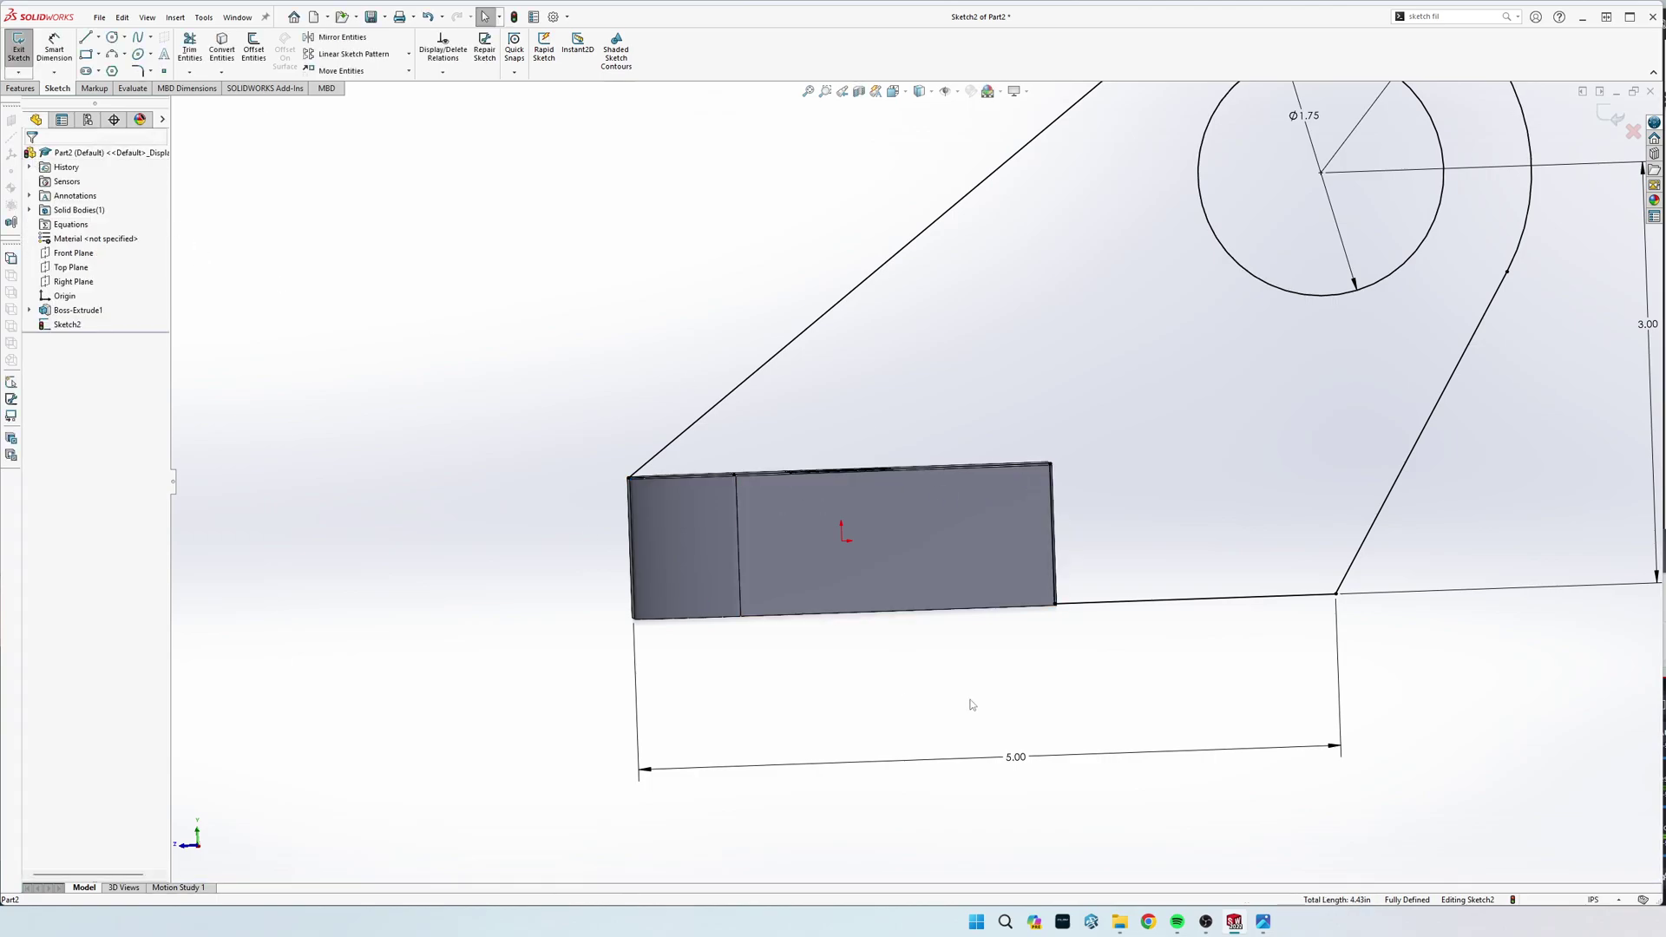
Step: Tilt and orbit the view to inspect the closed upright outline
key("Down")
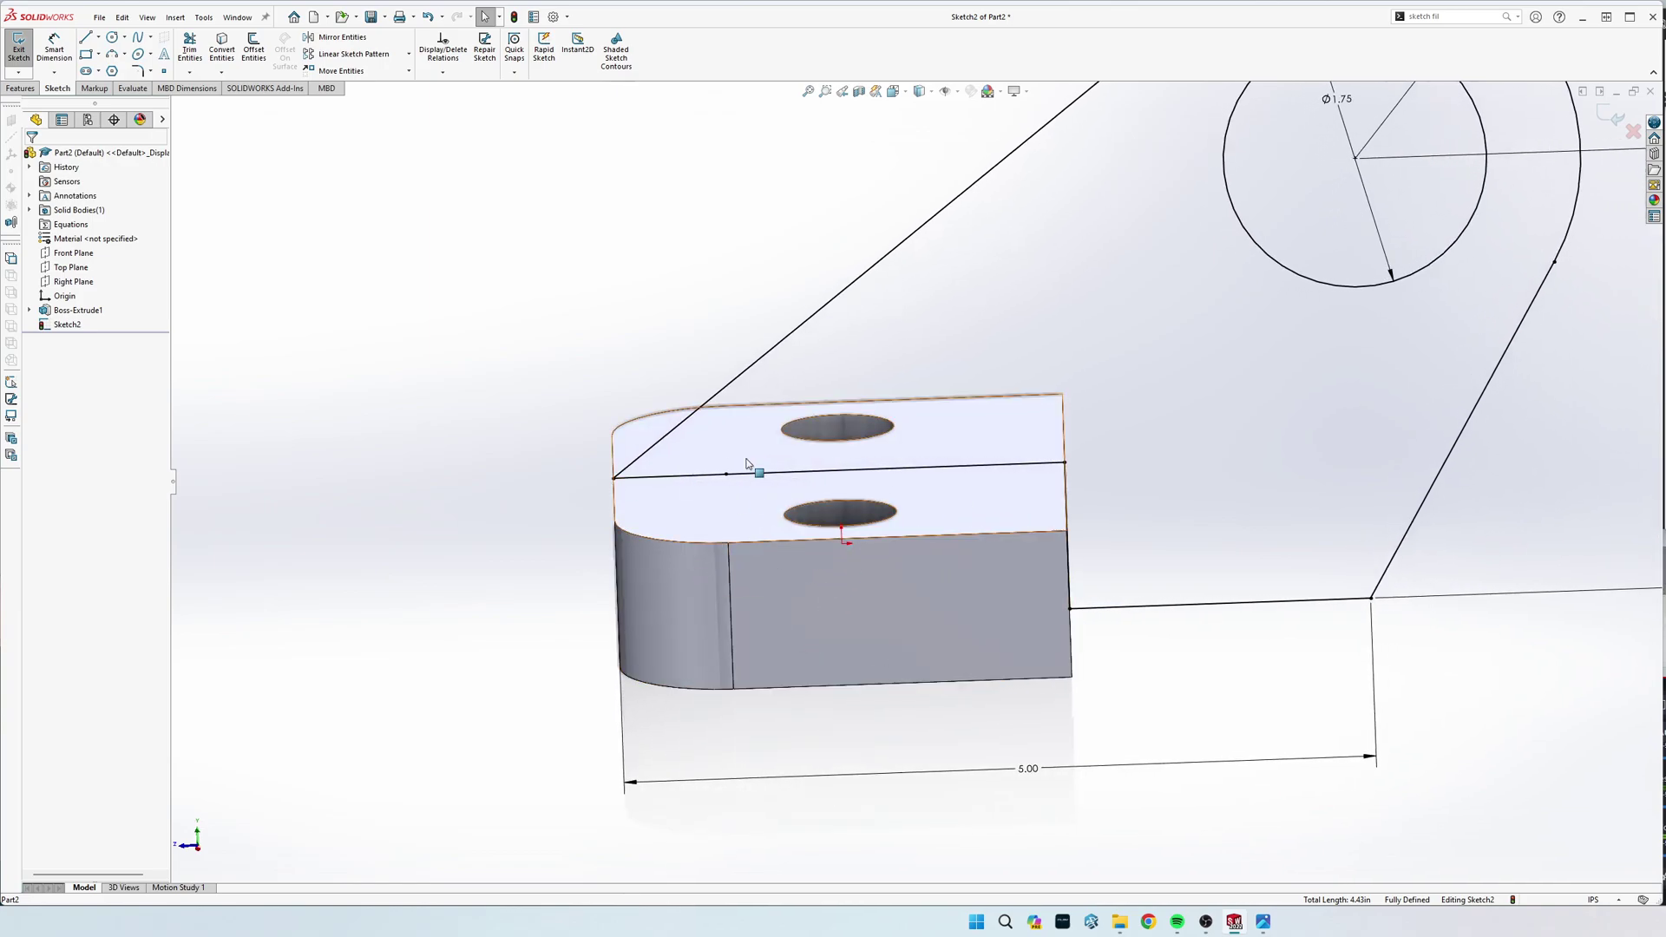
middle_click_drag(1074, 482, 1062, 472)
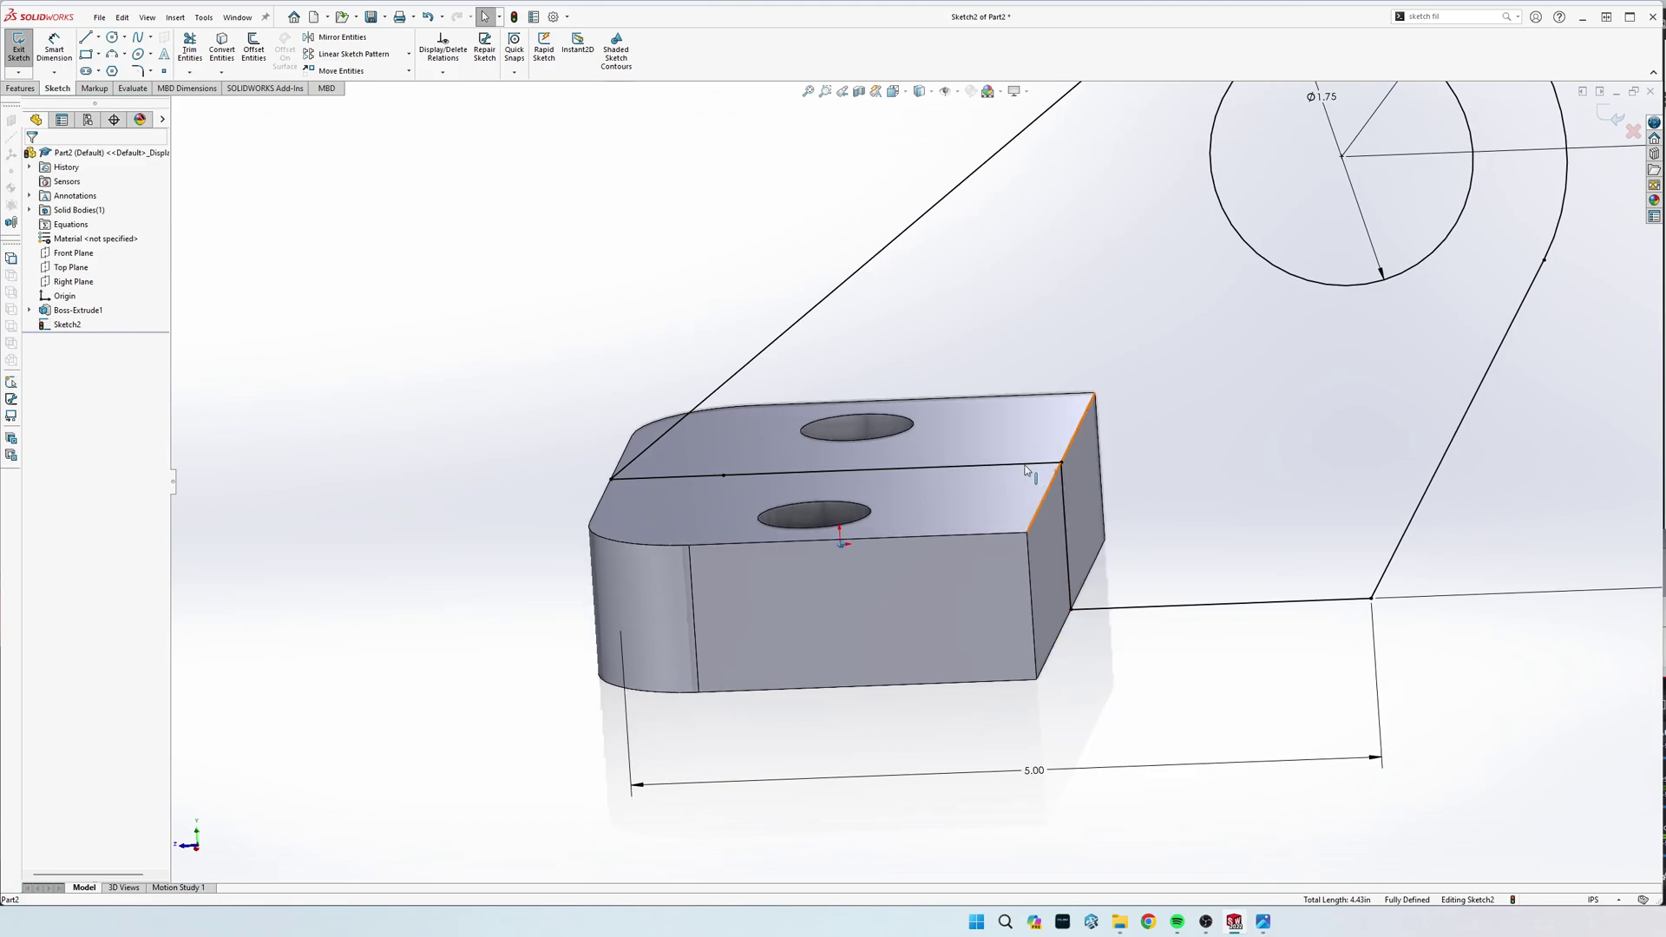
left_click(25, 89)
Step: Extrude the upright profile 1.00 in mid-plane as Boss-Extrude2, joining the base plate
left_click(23, 47)
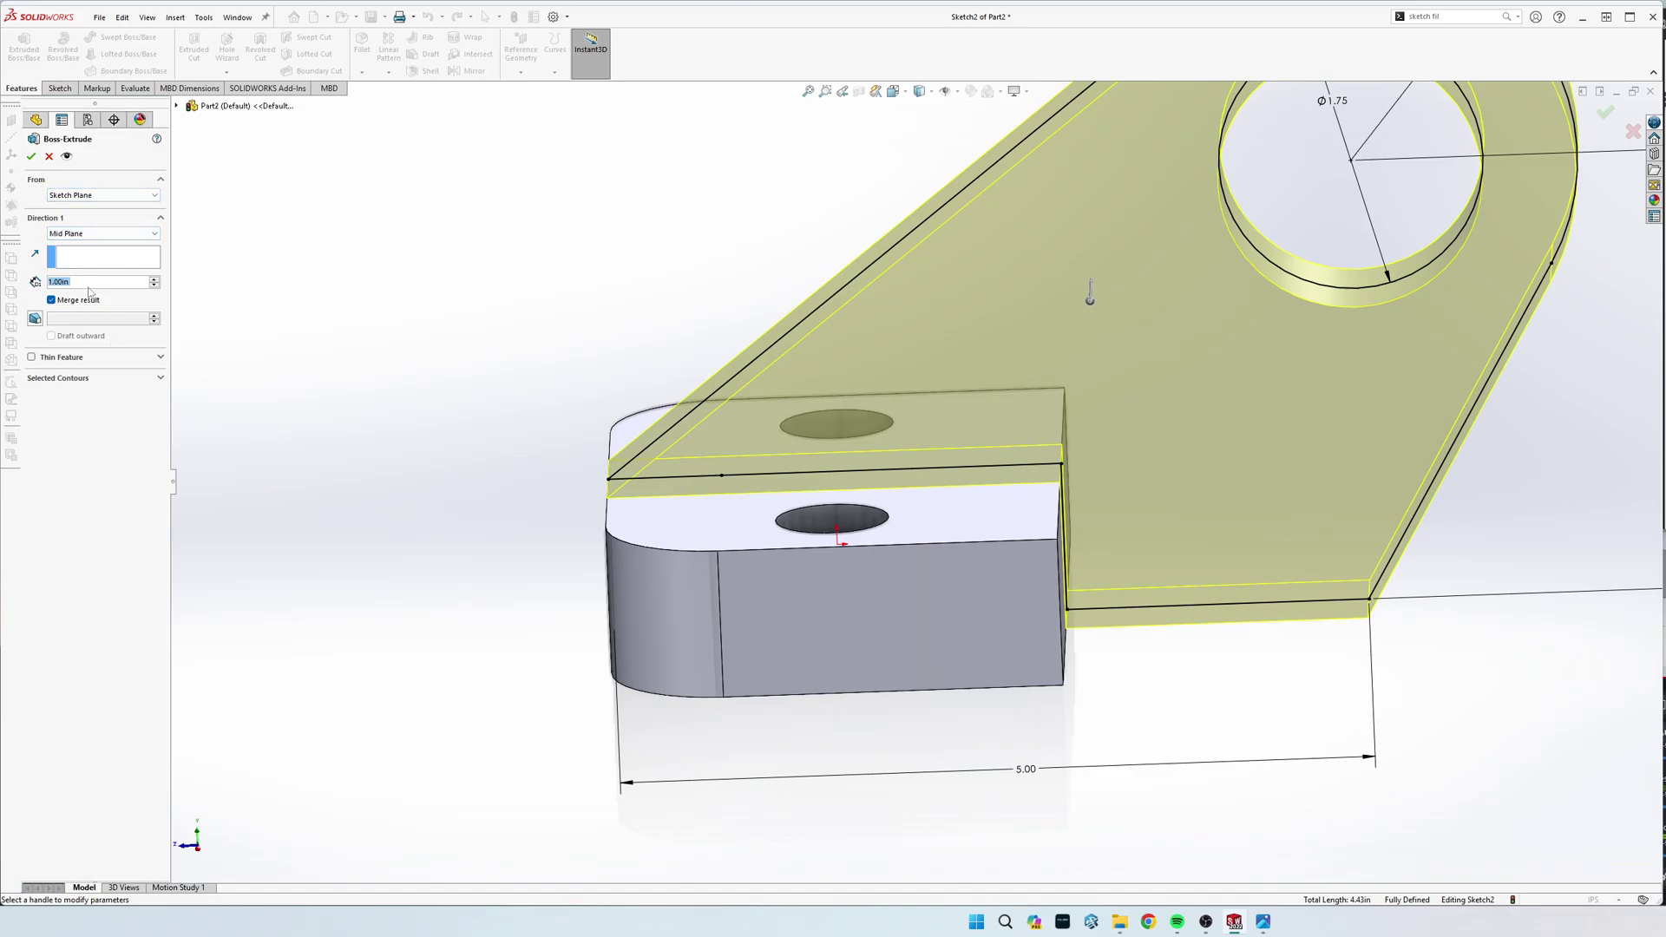
left_click(32, 157)
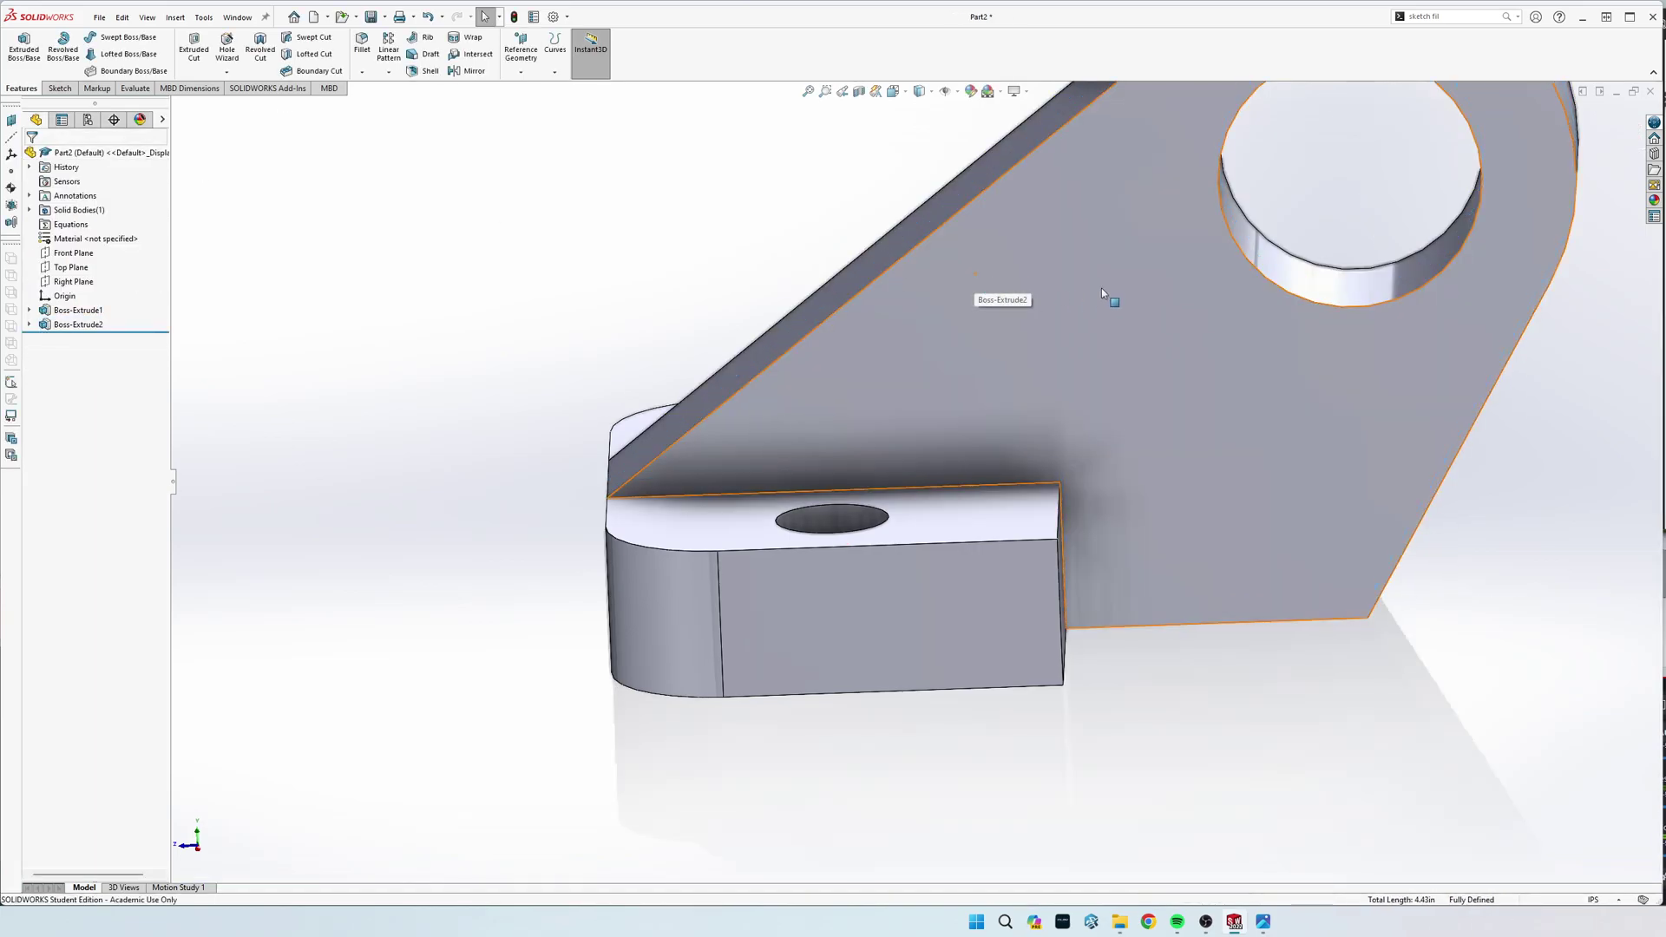
middle_click_drag(1063, 297, 1060, 633)
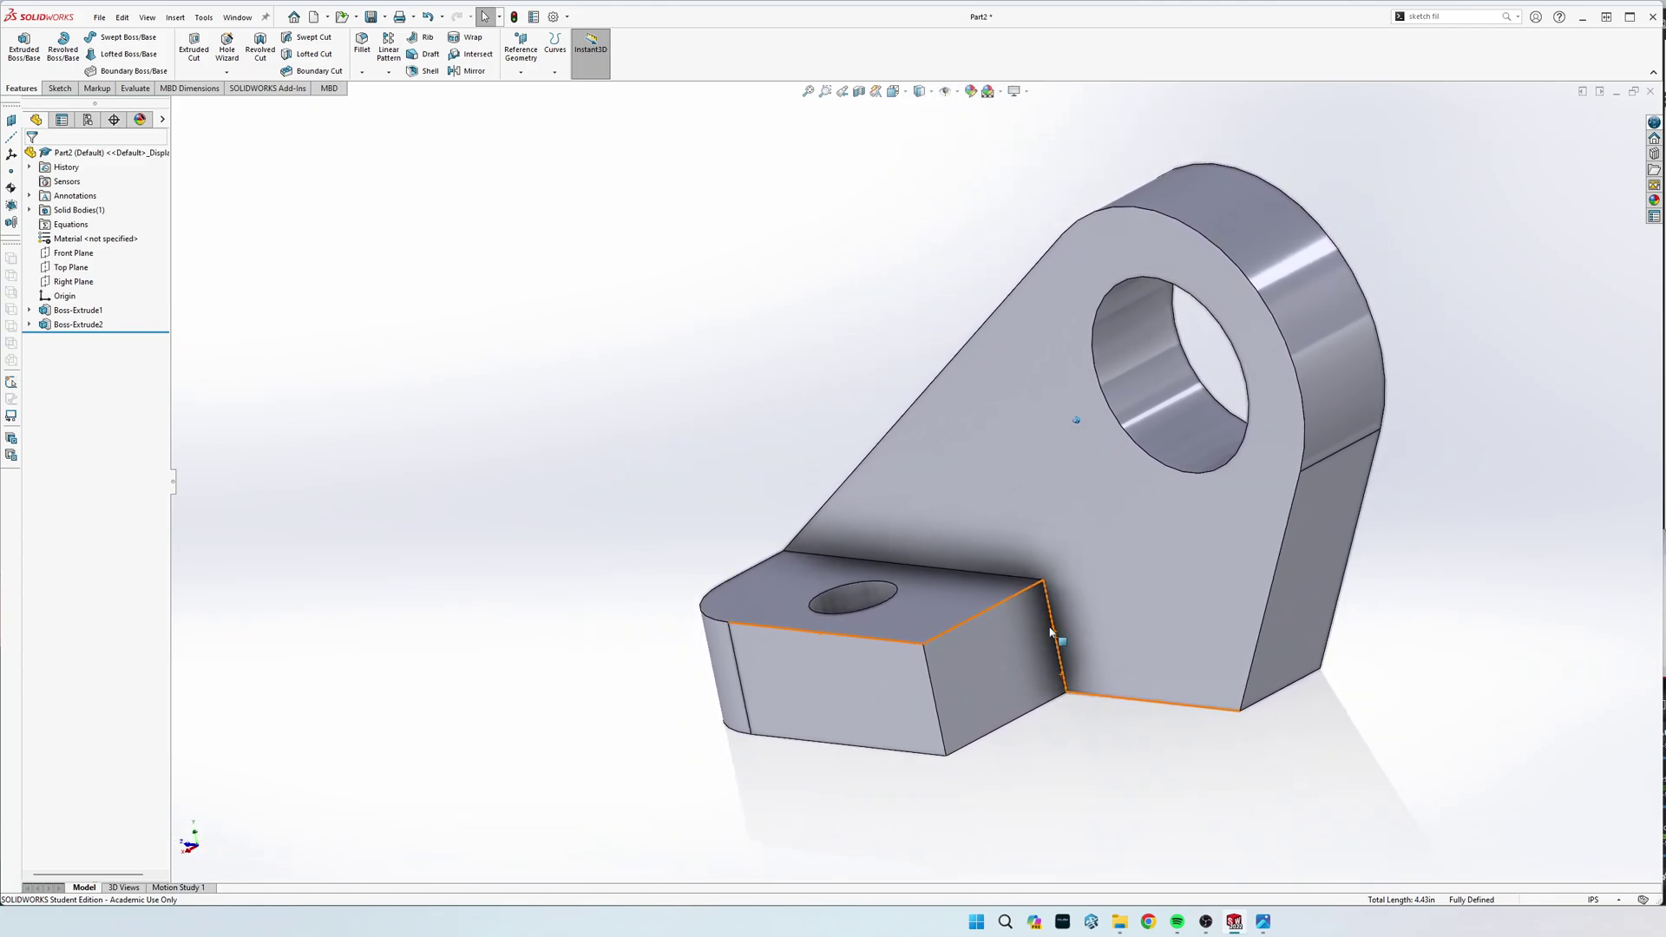
Step: Fillet both inside edges where the upright meets the base plate with a 1 in radius
left_click(362, 50)
left_click(70, 419)
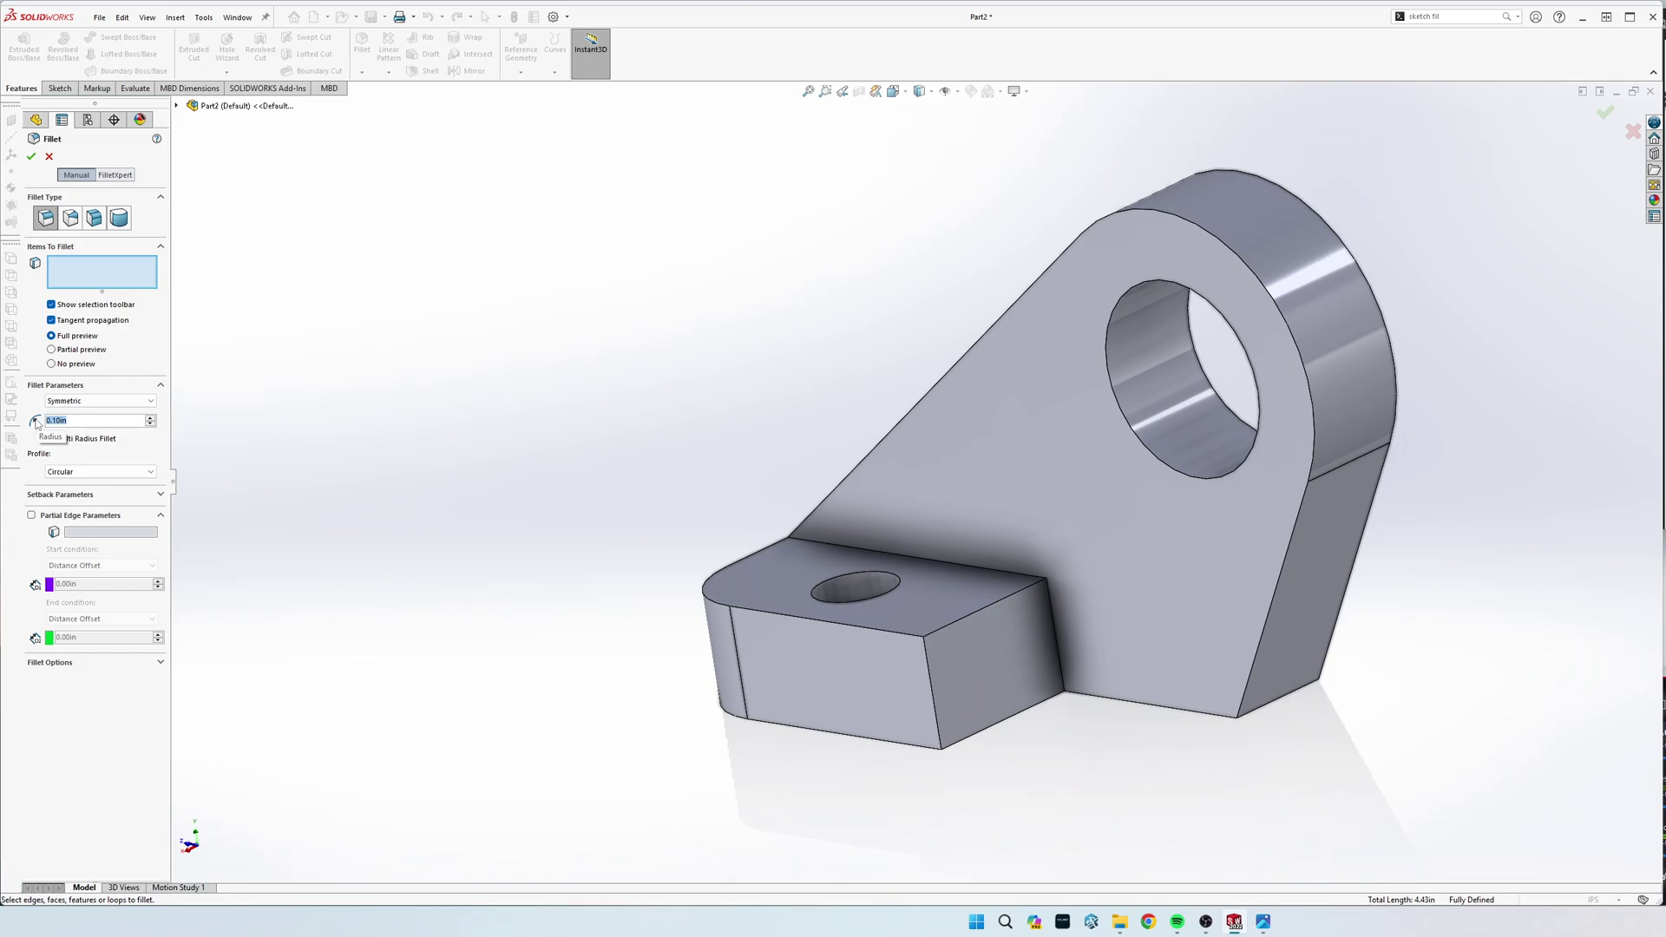
type("1")
key("Return")
left_click(1058, 633)
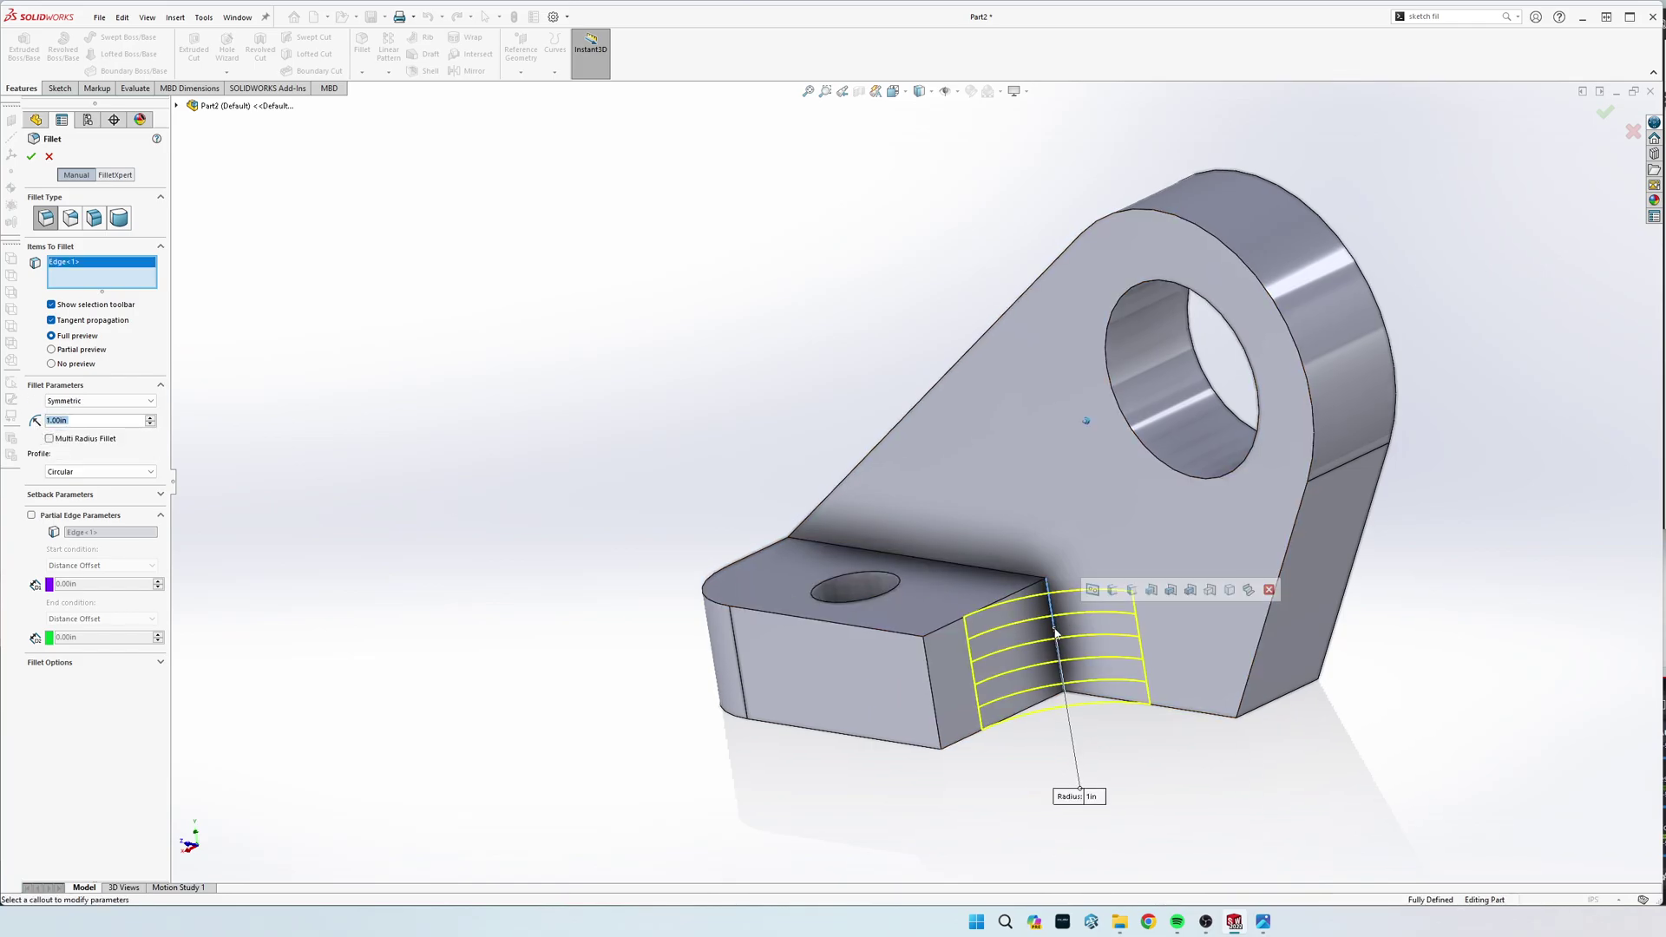
middle_click_drag(1057, 634, 1128, 607)
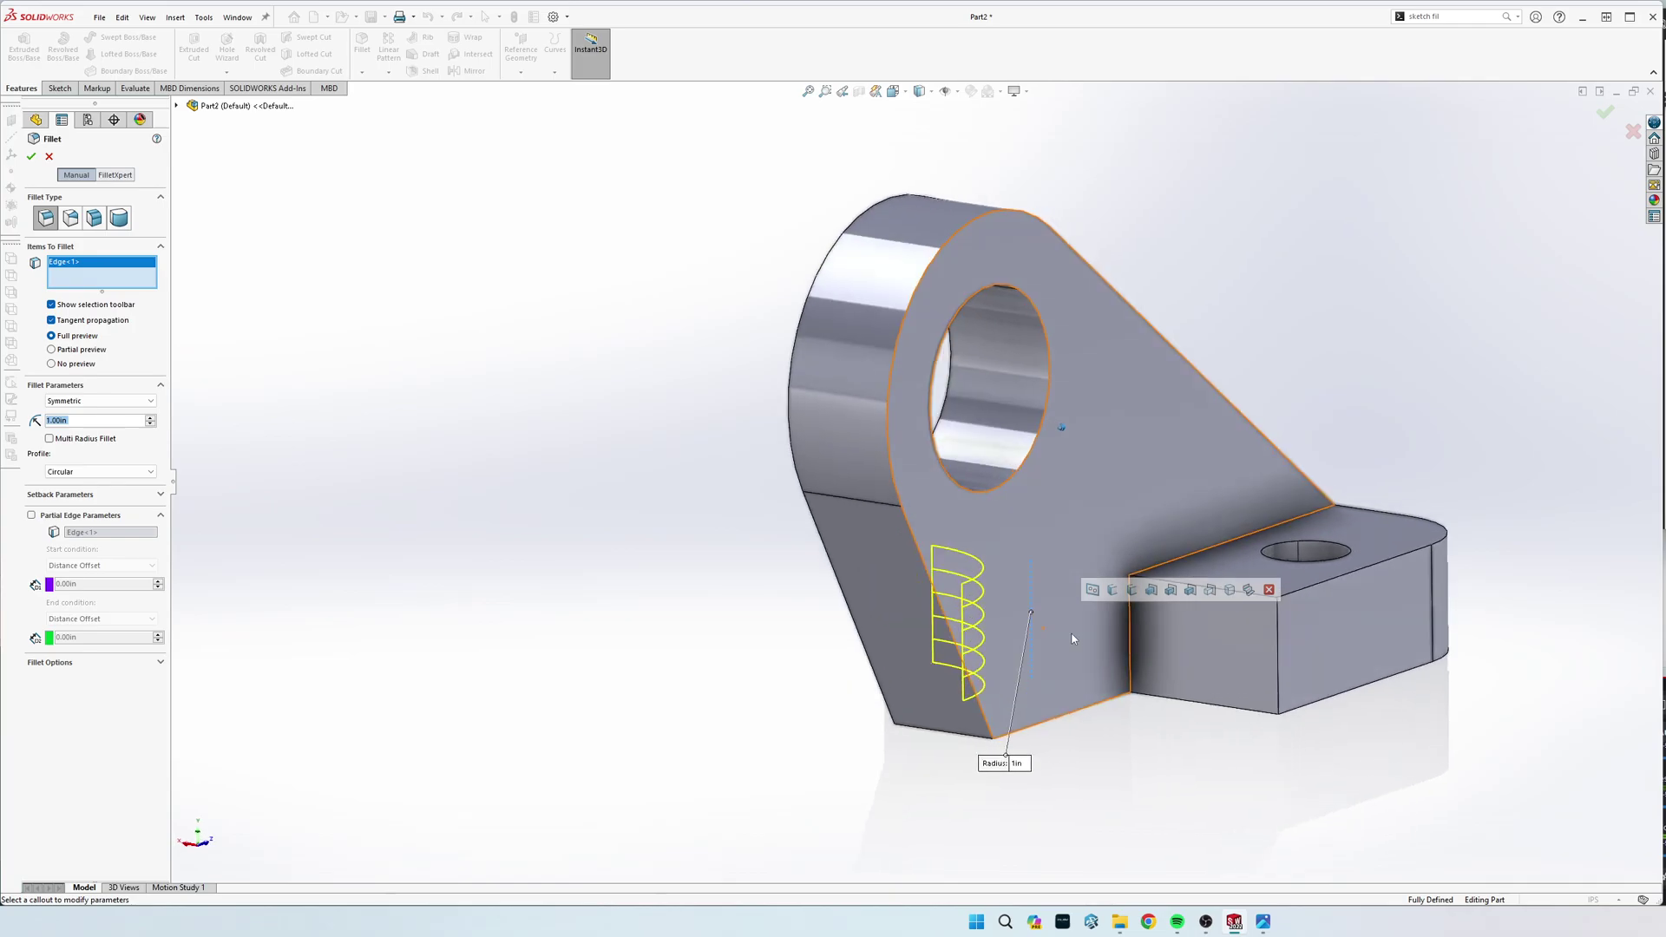
left_click(1128, 613)
left_click(32, 156)
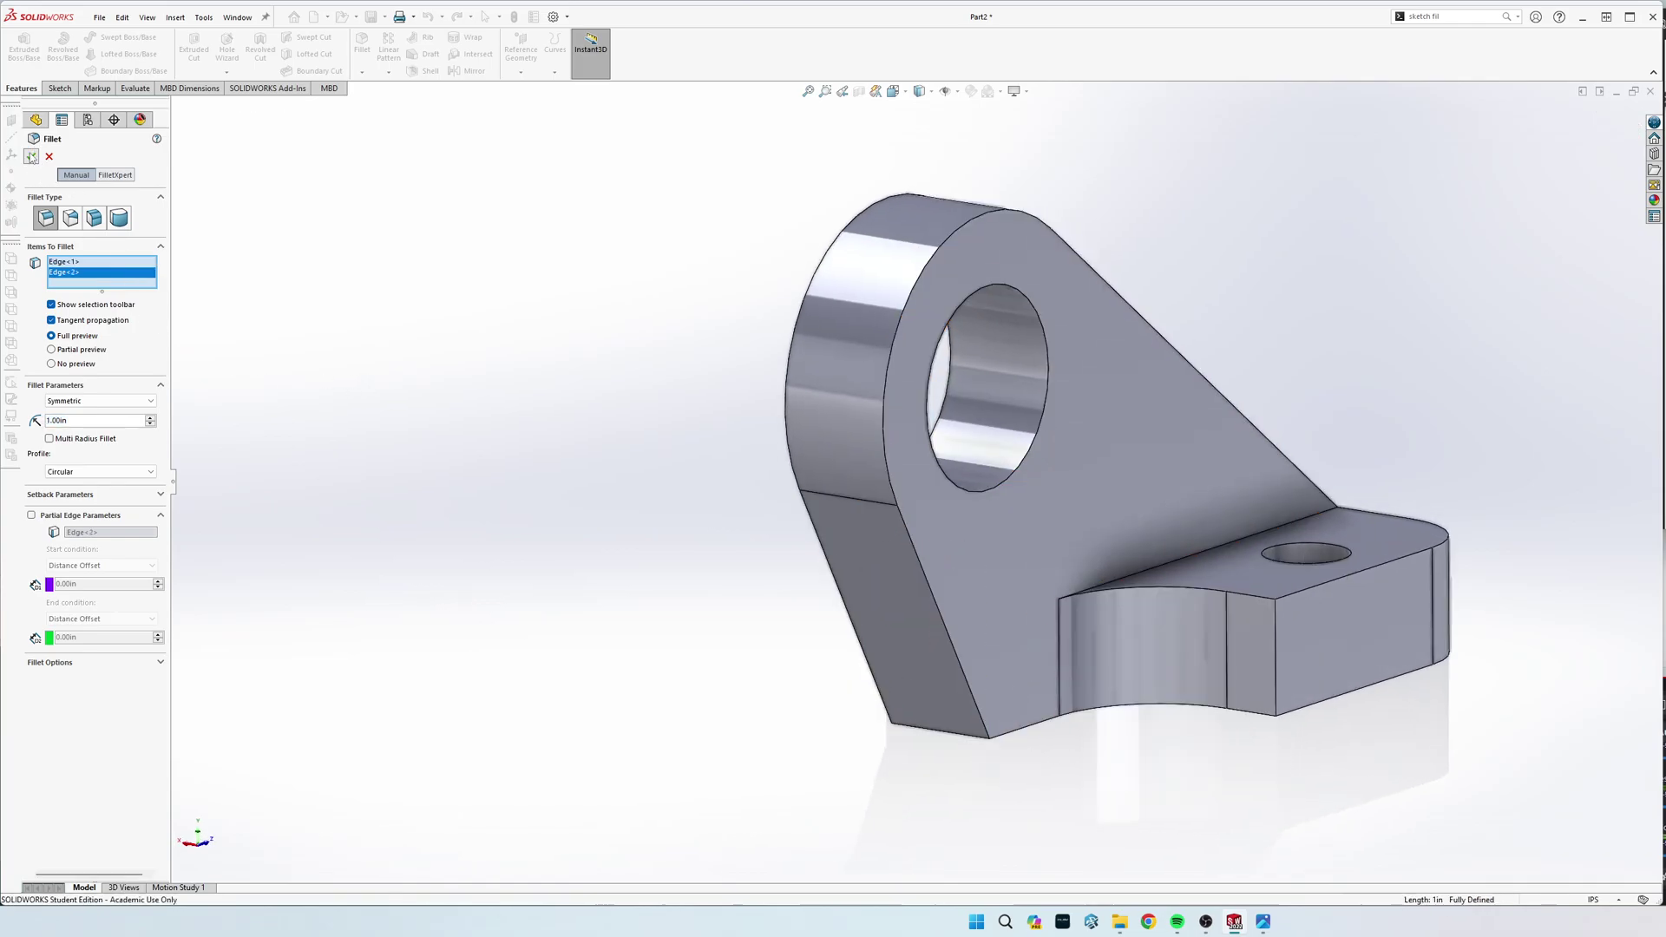
key("Left")
key("Left")
key("Left")
key("Left")
key("Left")
key("Left")
key("Left")
key("Left")
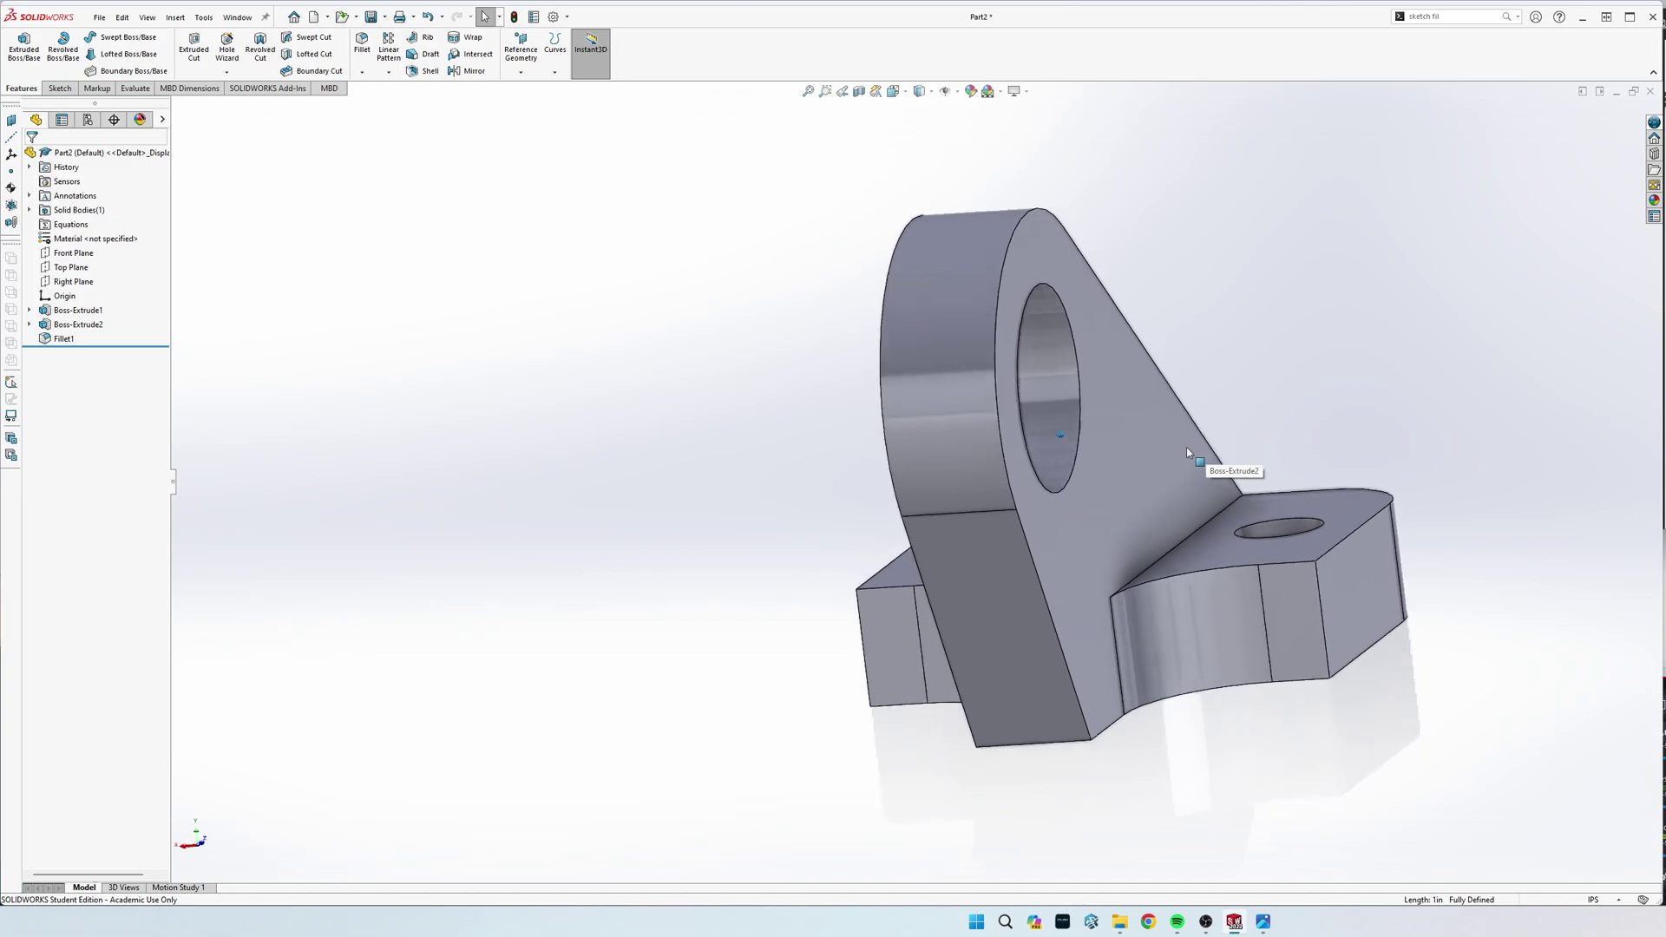
key("Down")
key("Down")
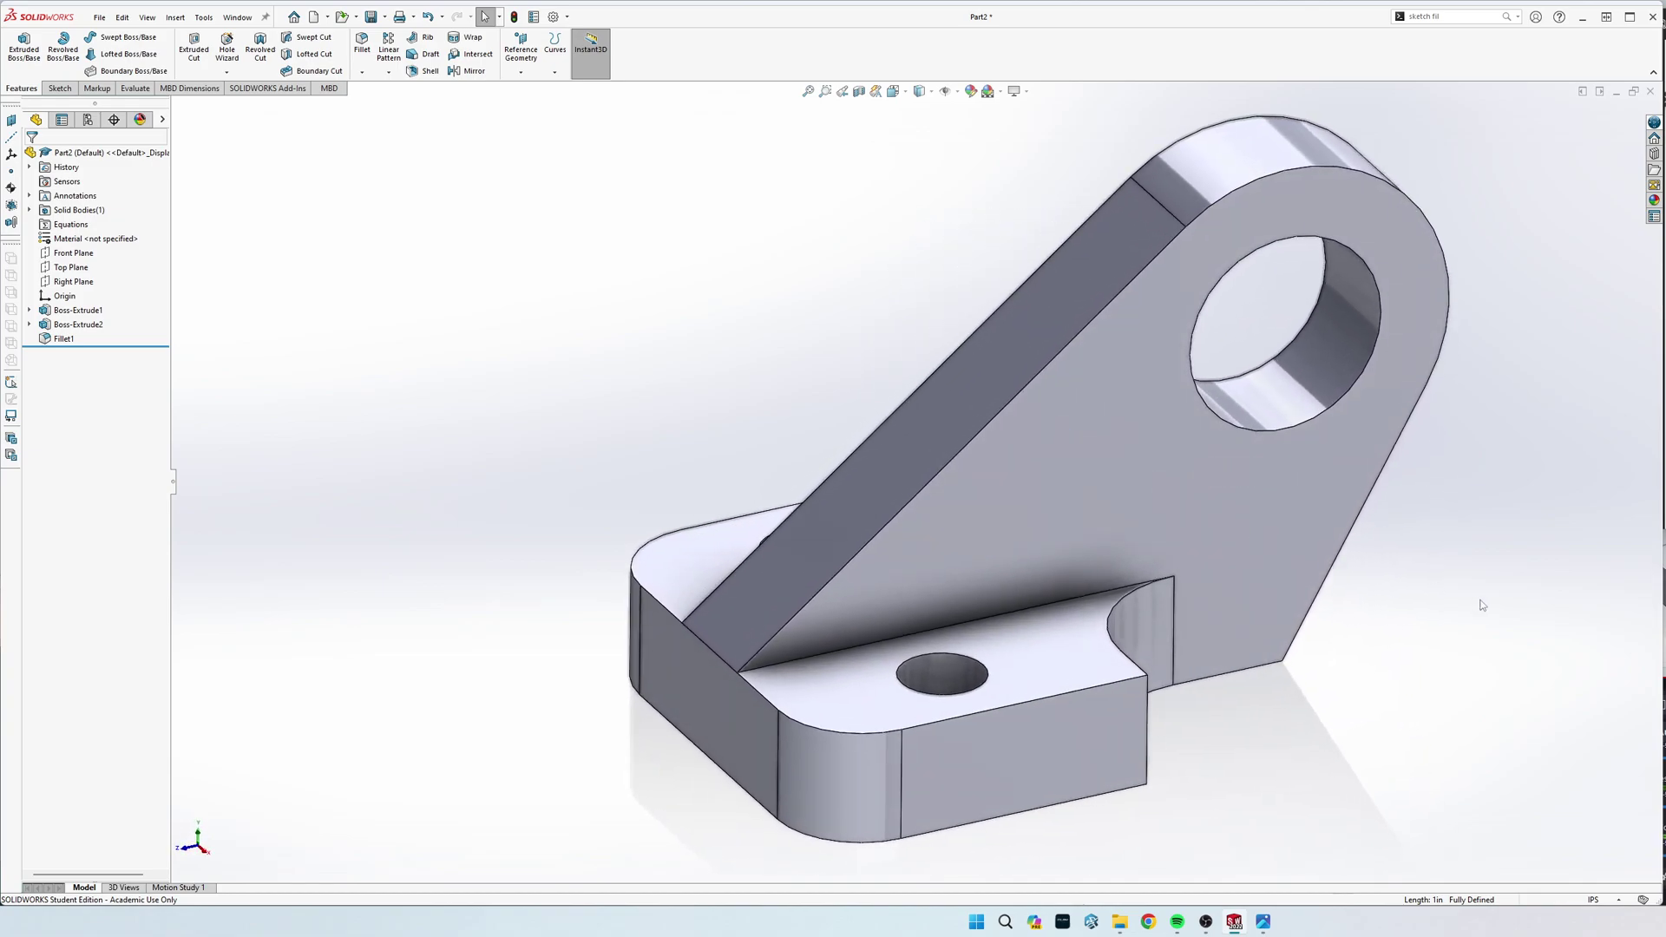